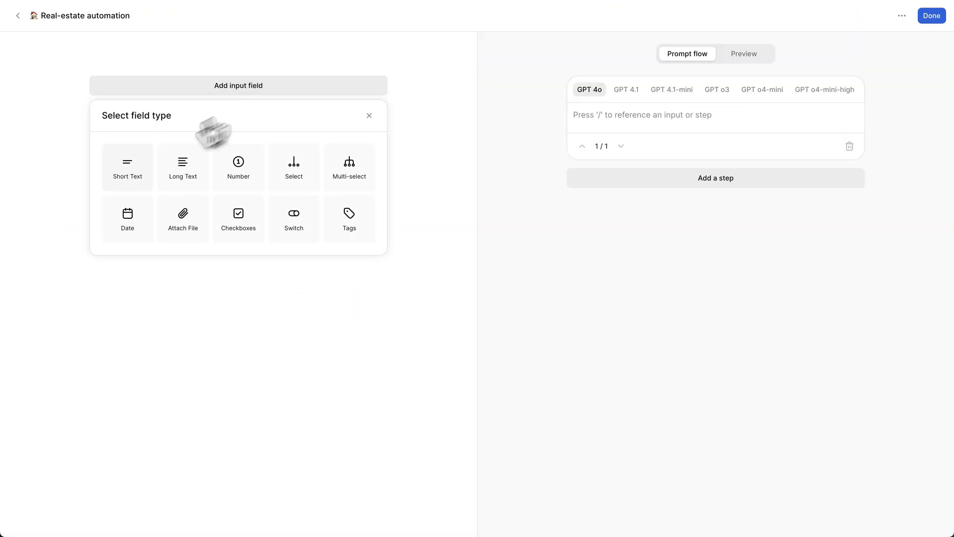
Add a 'Street address' short-text field and a 'Features' tags field to the form
left_click(128, 164)
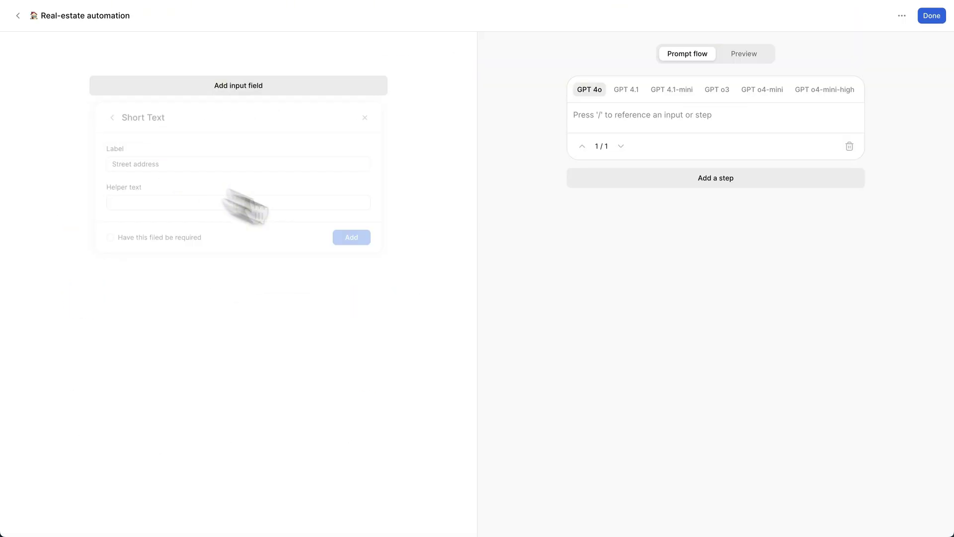
type("Street address")
left_click(352, 237)
left_click(239, 125)
left_click(349, 249)
type("Features")
left_click(355, 280)
Add number fields for bedrooms, bathrooms and garages
left_click(224, 241)
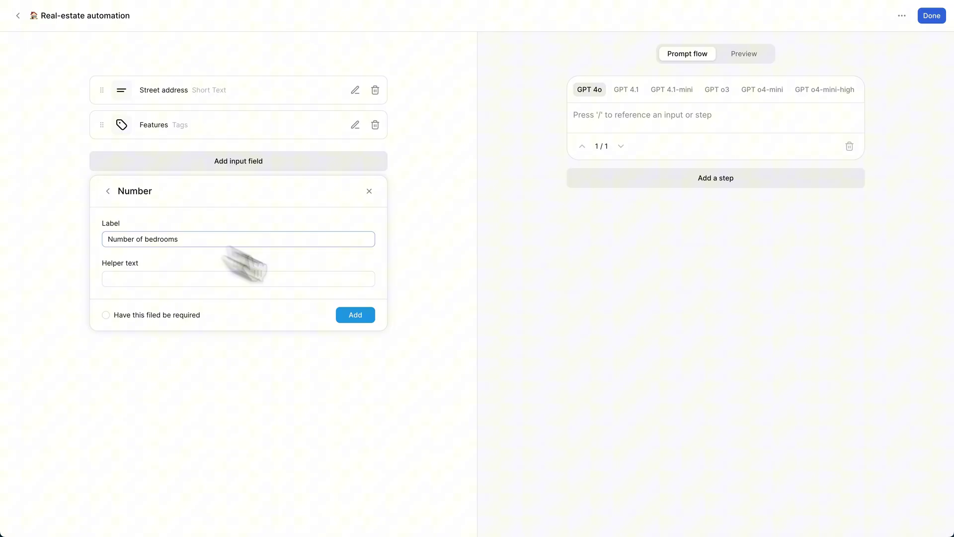
key("Return")
left_click(237, 272)
type("Number of bathrooms")
key("Return")
left_click(230, 308)
type("Number of garages")
key("Return")
left_click(279, 340)
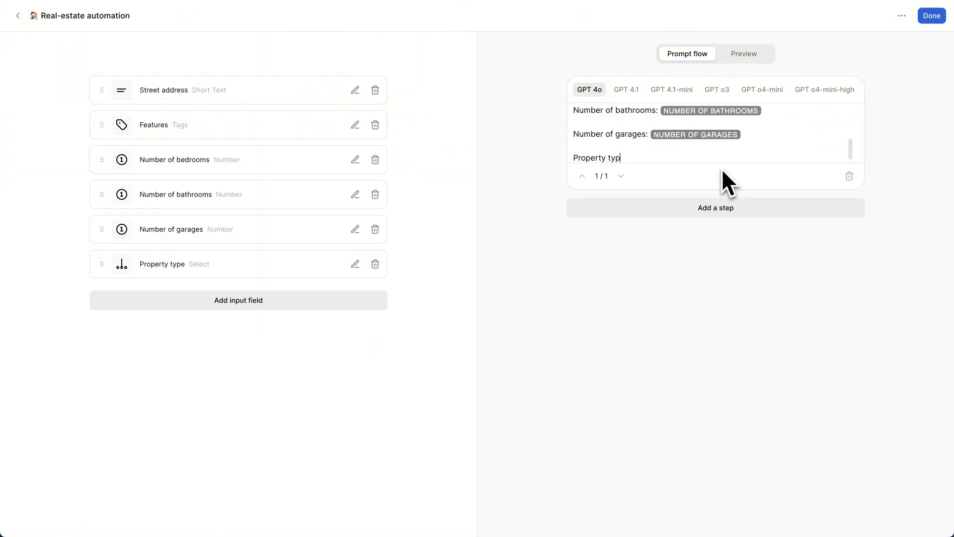
Write the chained prompts, filling the first step and adding second and third steps
type("e: /")
left_click(719, 206)
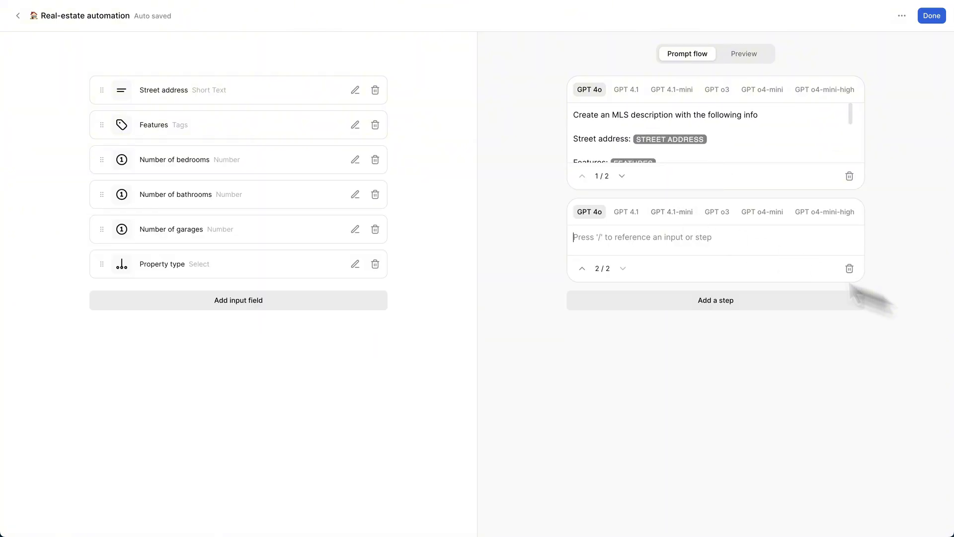
type("Create 5 email blasts with both subject lines and body copy")
left_click(693, 303)
type("C")
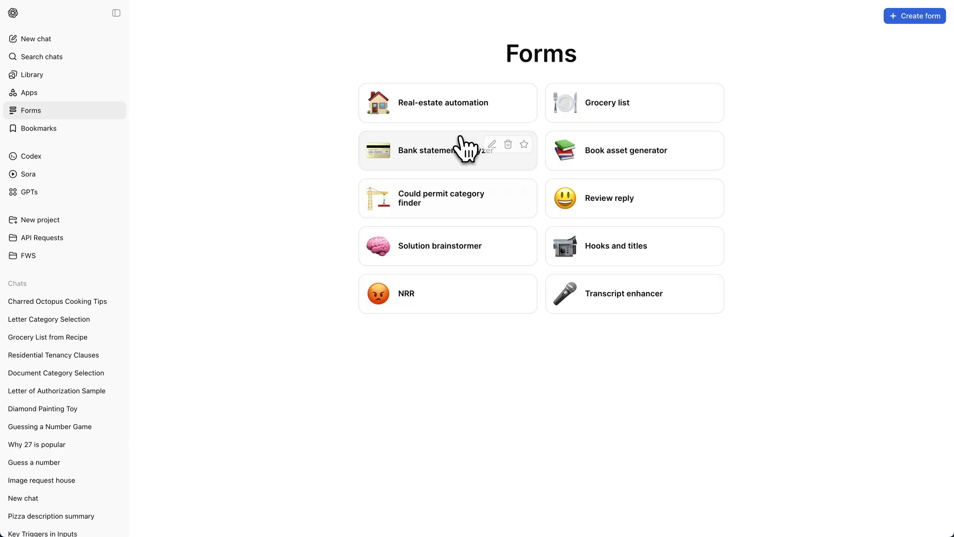
Fill the Real-estate automation form with Hardwood floors and Fire feature tags, choose Detached, and send
left_click(449, 120)
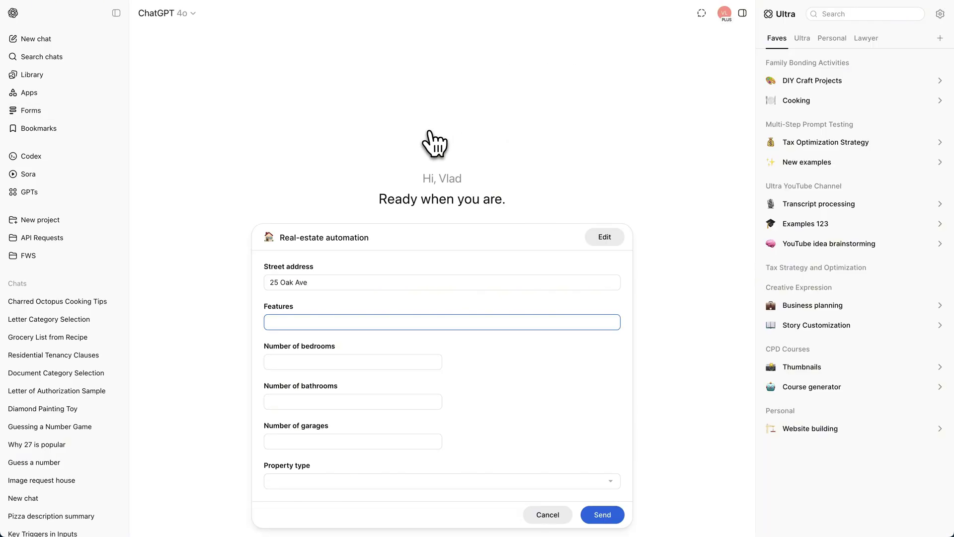
type("Hardwood floors")
key("Return")
type("Fireplace Pool")
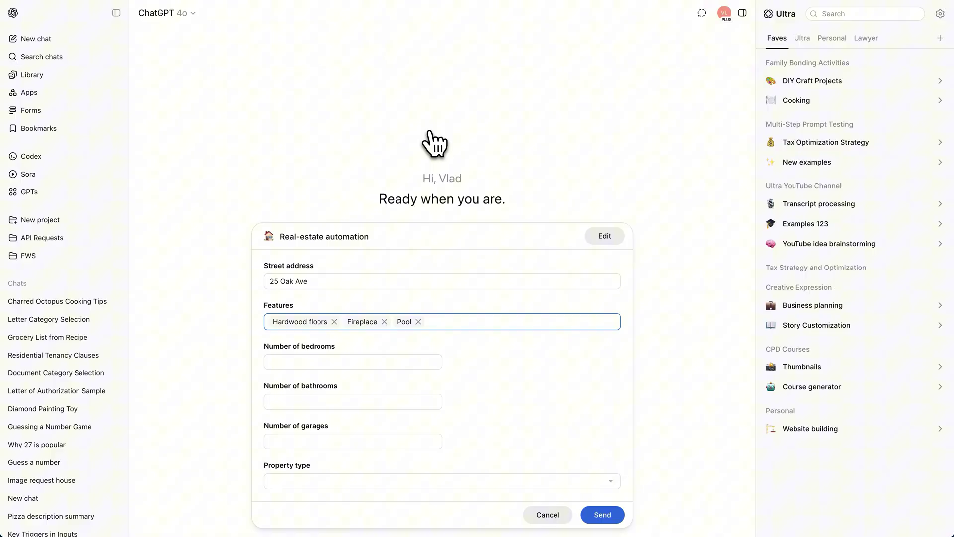
left_click(300, 483)
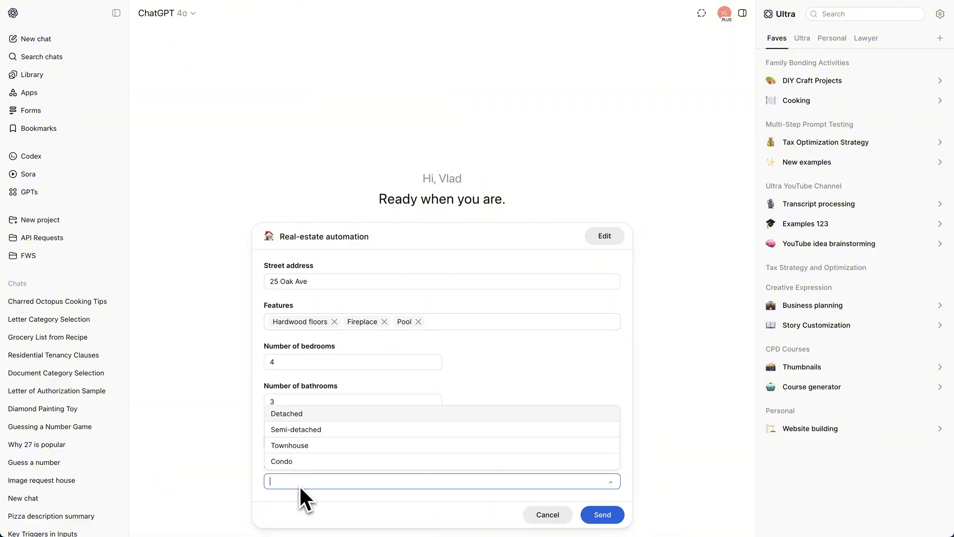
left_click(302, 419)
left_click(596, 517)
Raise the step count, add the steps, and enter prompts brainstorming 30 residential tenancy clauses in batches
left_click(588, 466)
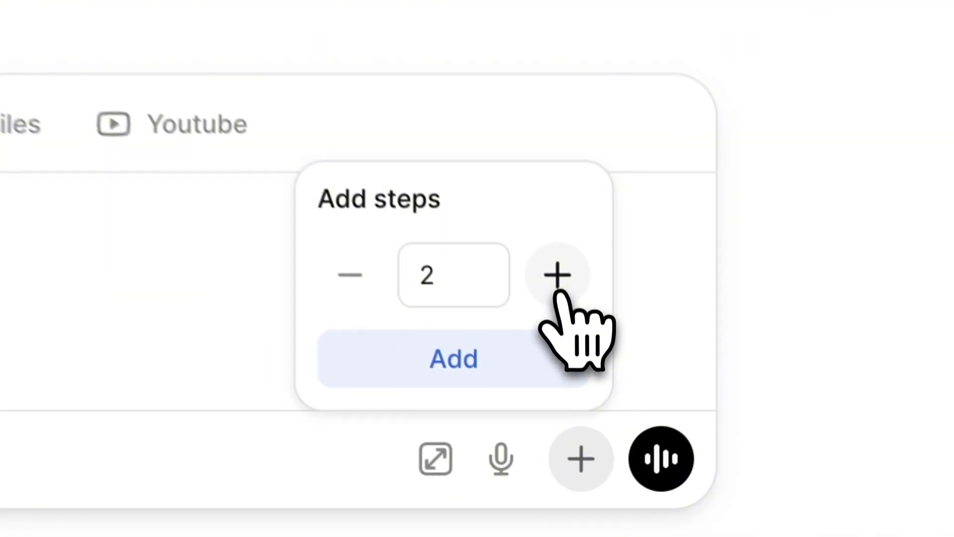
left_click(588, 466)
left_click(564, 489)
type("Brainstorm 30 clause ideas for a Residential tenancy agreement")
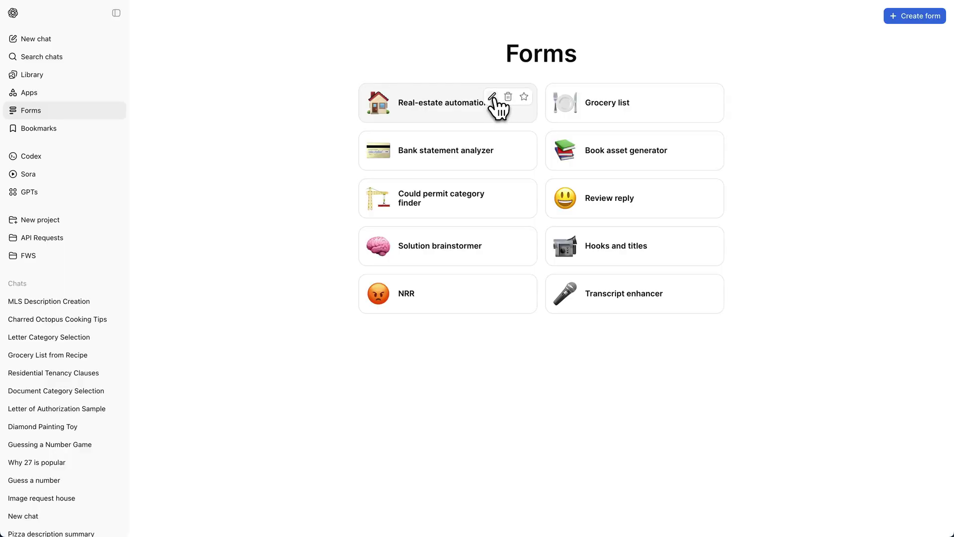
Move Property type below Features and add Condo and Townhouse as its options
left_click(494, 107)
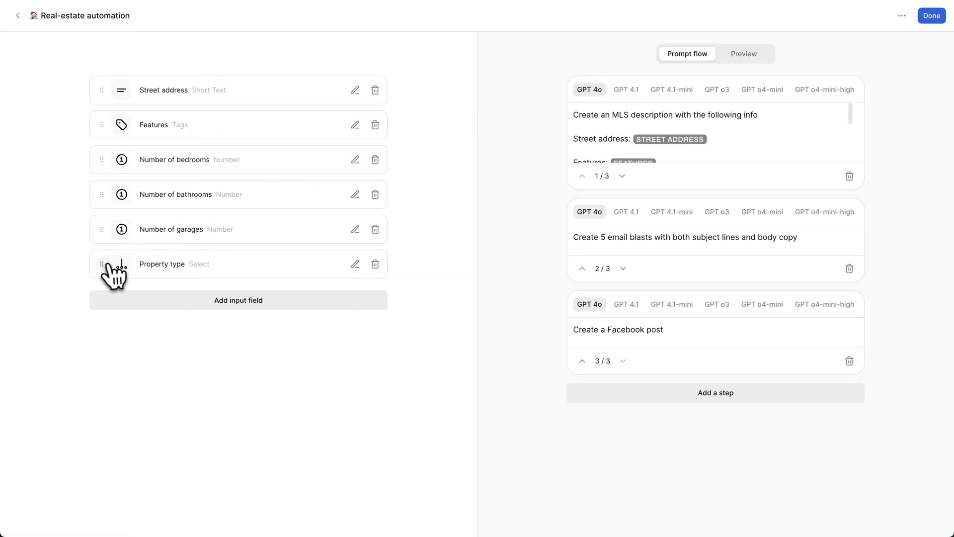
left_click_drag(98, 214, 97, 193)
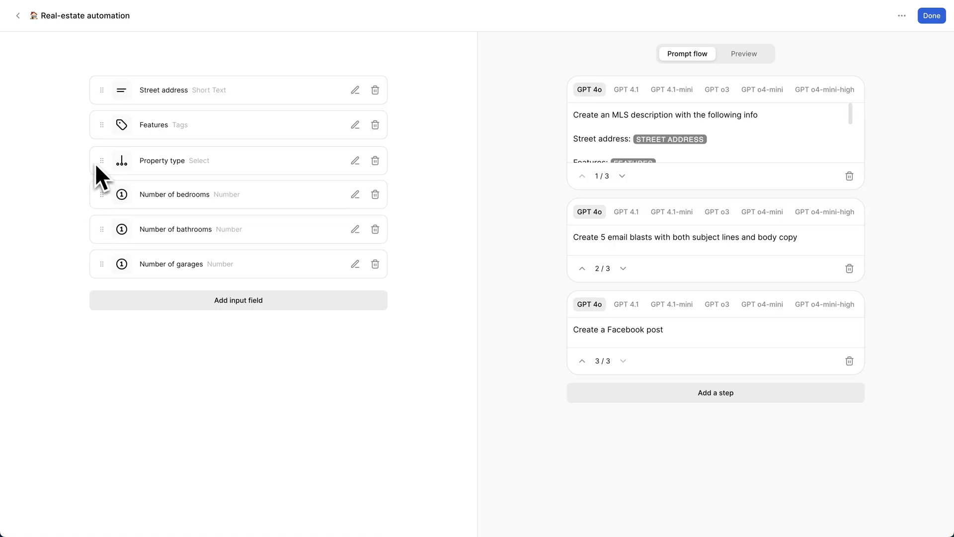
left_click(356, 160)
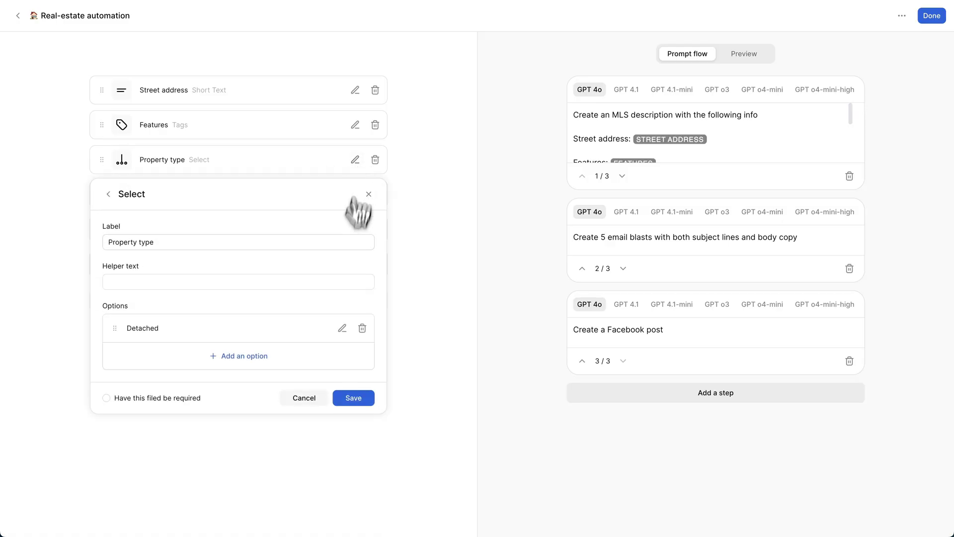
left_click(278, 359)
type("Condo")
left_click(242, 384)
type("Tow")
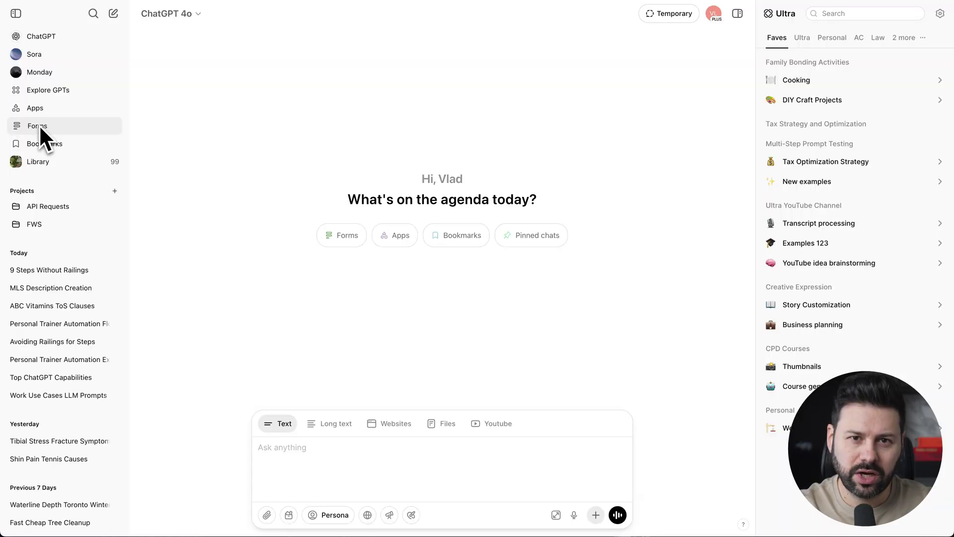
Create and save the 'Personal trainer automation' form with a muscle icon
left_click(39, 125)
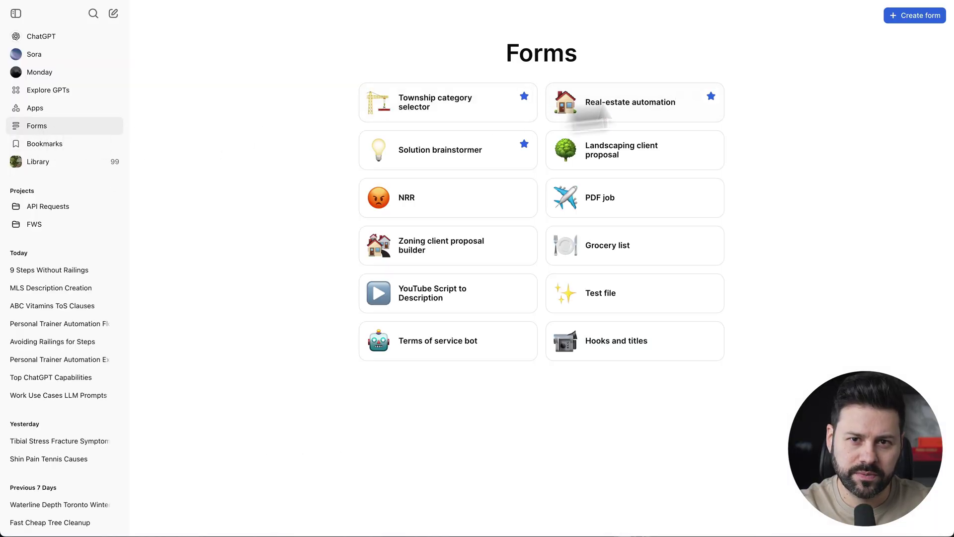
left_click(902, 20)
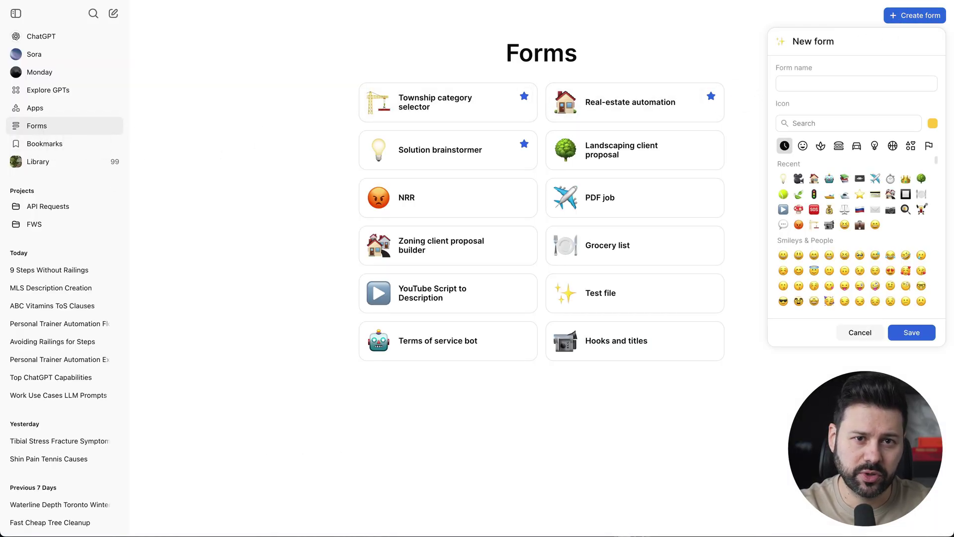
type("Personal trainer automation")
key("Tab")
type("muscle")
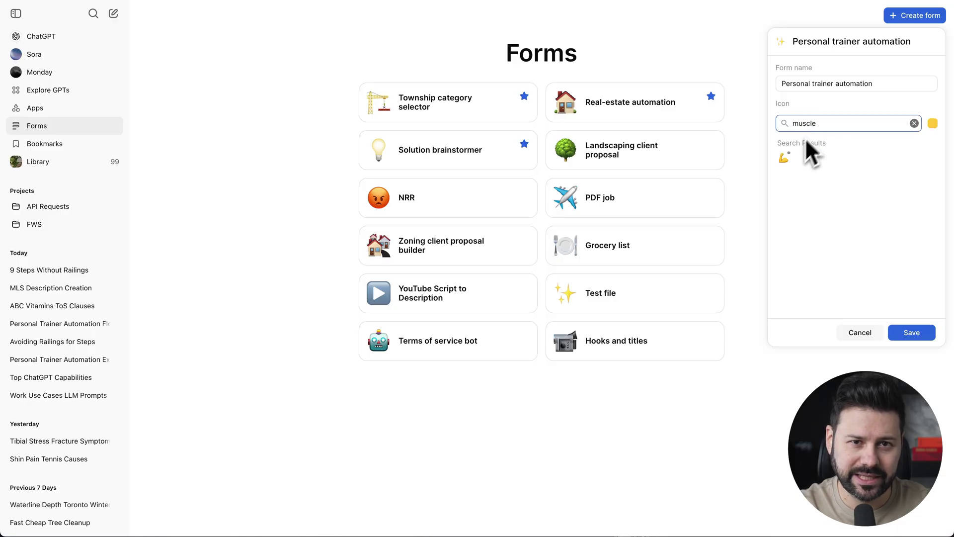
left_click(924, 335)
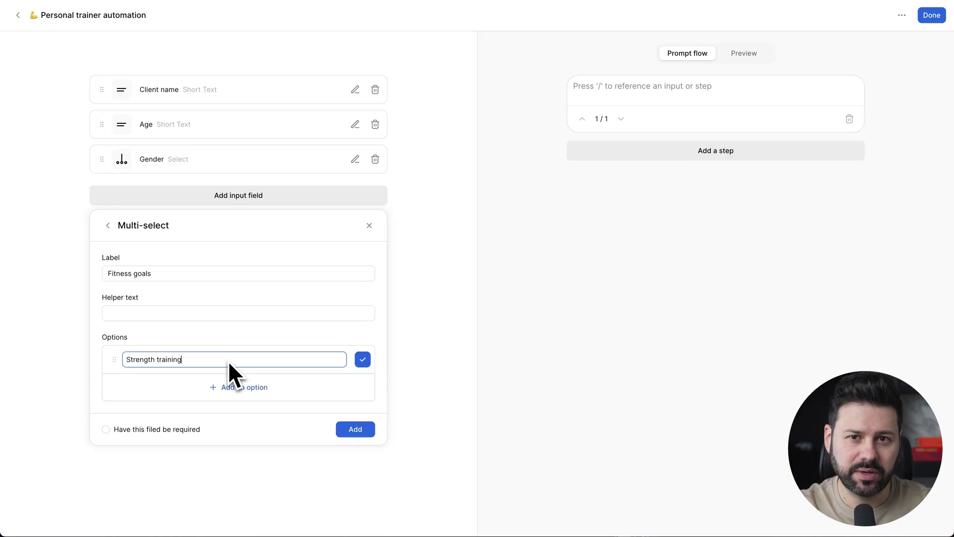
Add Cardio, Yoga/pilates, HIIT and Sport-specific training as fitness goal options
left_click(240, 387)
type("Cardio")
left_click(250, 415)
type("Yoga/pilates")
left_click(241, 440)
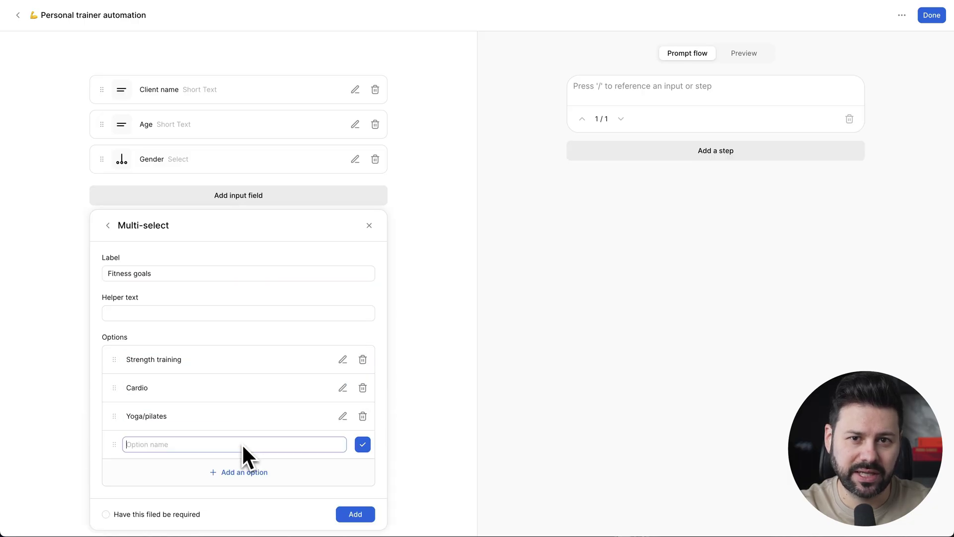
type("HIIT")
left_click(219, 469)
type("Sport-specific training")
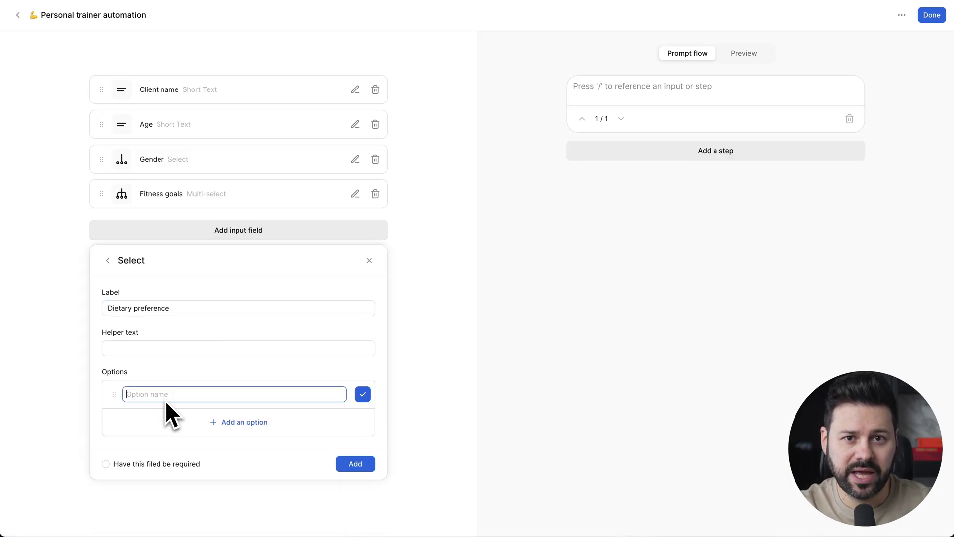
Add a Dietary preference field with No preference, Vegetarian, Vegan, Paleo and Other options
type("No preference")
key("Return")
left_click(215, 422)
type("Vegetarian")
key("Return")
left_click(215, 449)
type("Vegan")
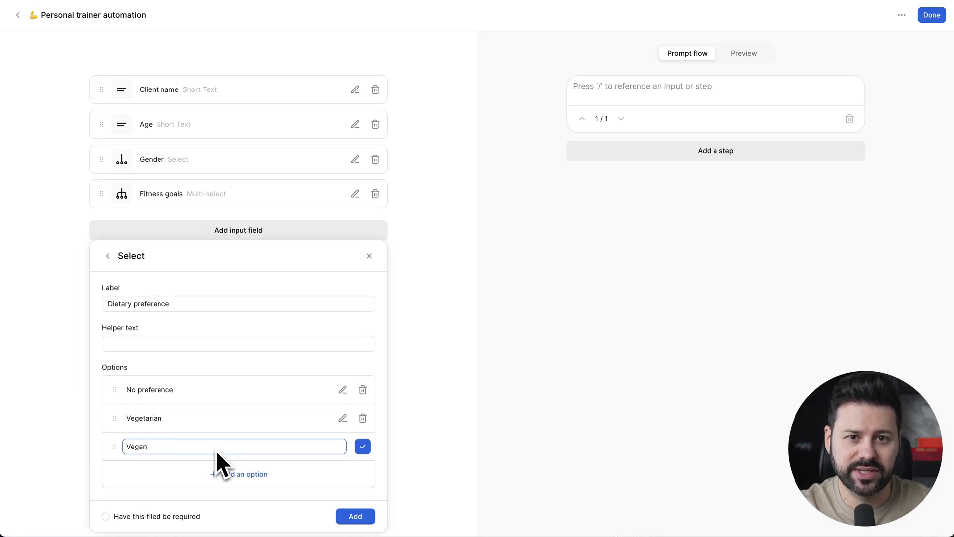
type("Paleo")
left_click(240, 475)
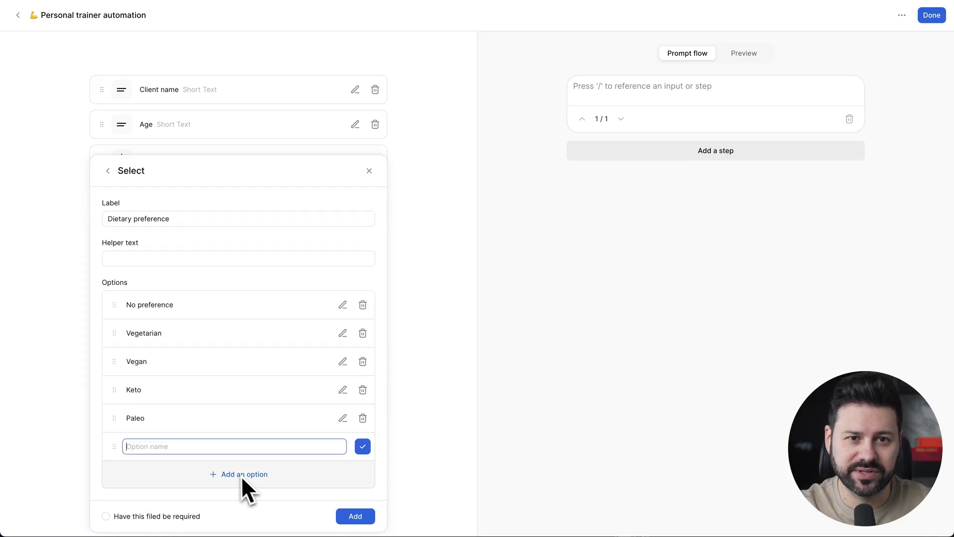
type("Other")
left_click(366, 445)
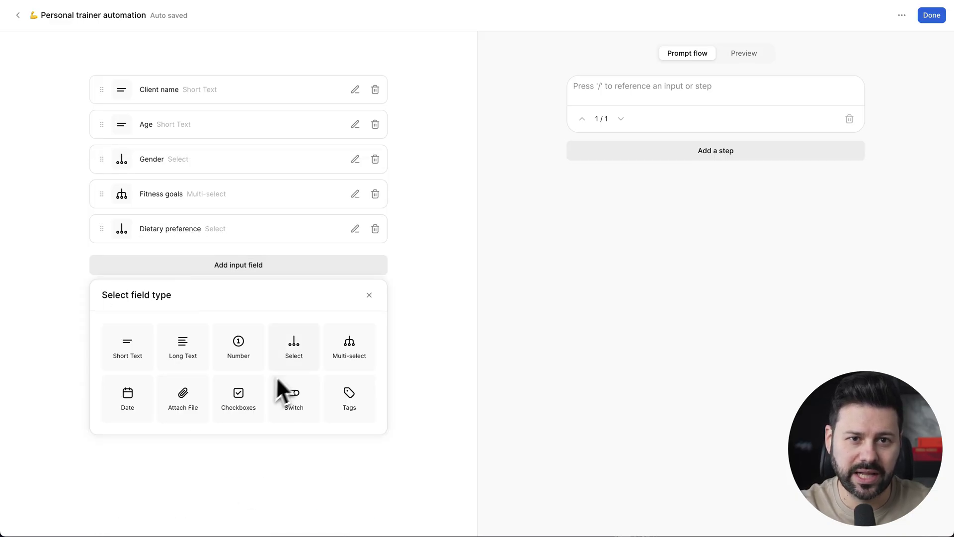
Add a 'Food allergies or Restrictions' tags field
left_click(349, 391)
type("Food allergi")
type("es or Restrictions")
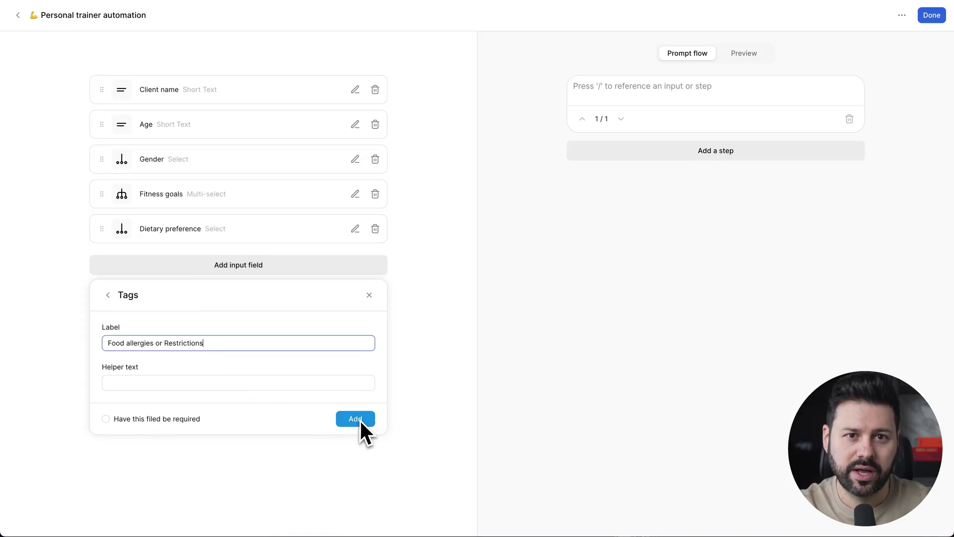
left_click(358, 419)
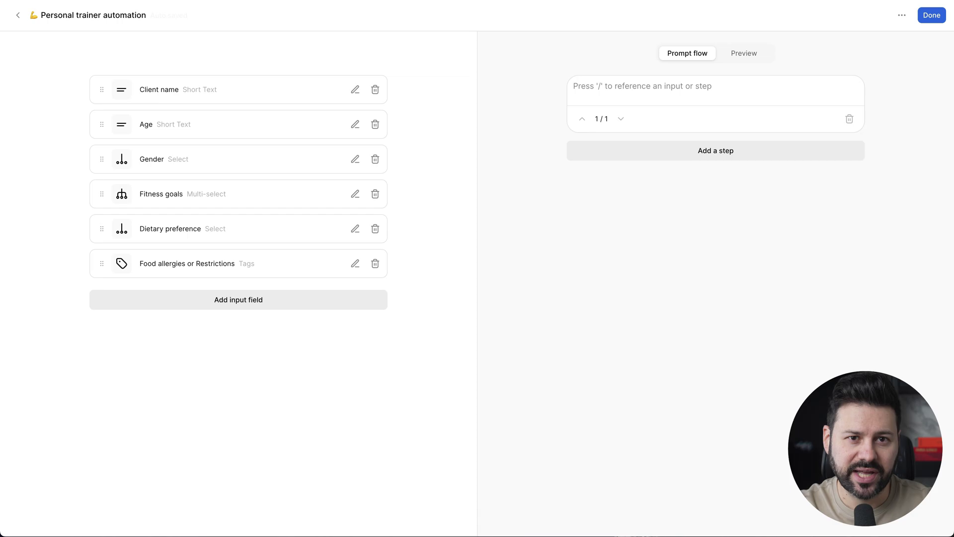
Paste the workout plan prompt into the first step and insert the Client name reference
left_click(661, 98)
key("ctrl+v")
type("/")
left_click(653, 98)
left_click(608, 121)
type("/")
left_click(631, 144)
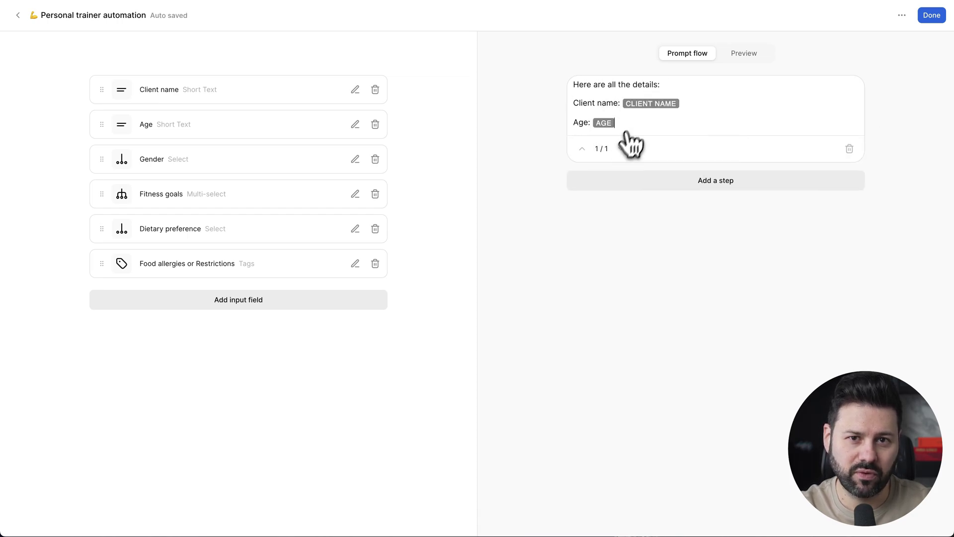
Insert Gender, Fitness goals and Preferred workout styles input references into the prompt
left_click(608, 94)
scroll(626, 107, "up", 1)
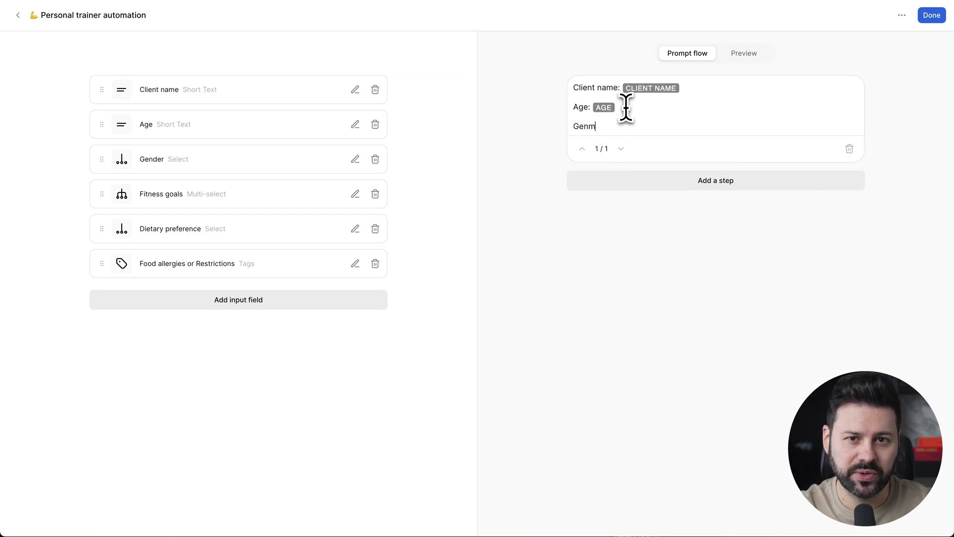
type(": /")
left_click(622, 170)
scroll(651, 118, "down", 1)
left_click(651, 117)
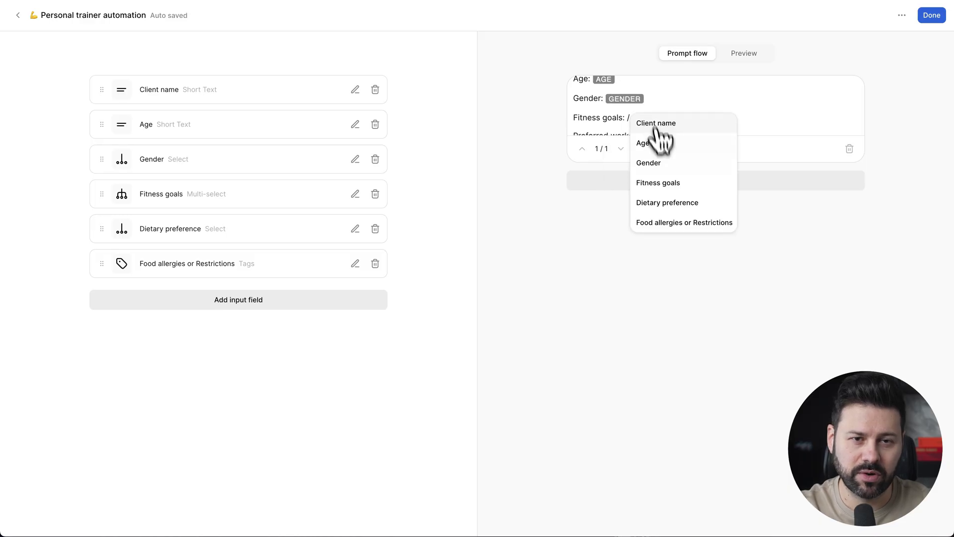
left_click(656, 181)
left_click(712, 110)
type("/")
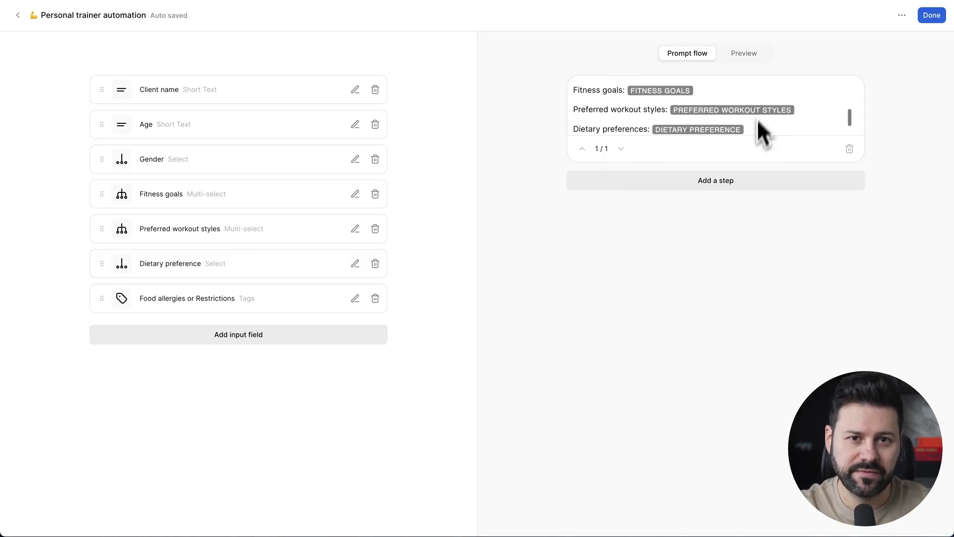
Add prompt steps 2 to 6, ending with supplement guide and daily stretching routine, then finish editing
left_click(747, 184)
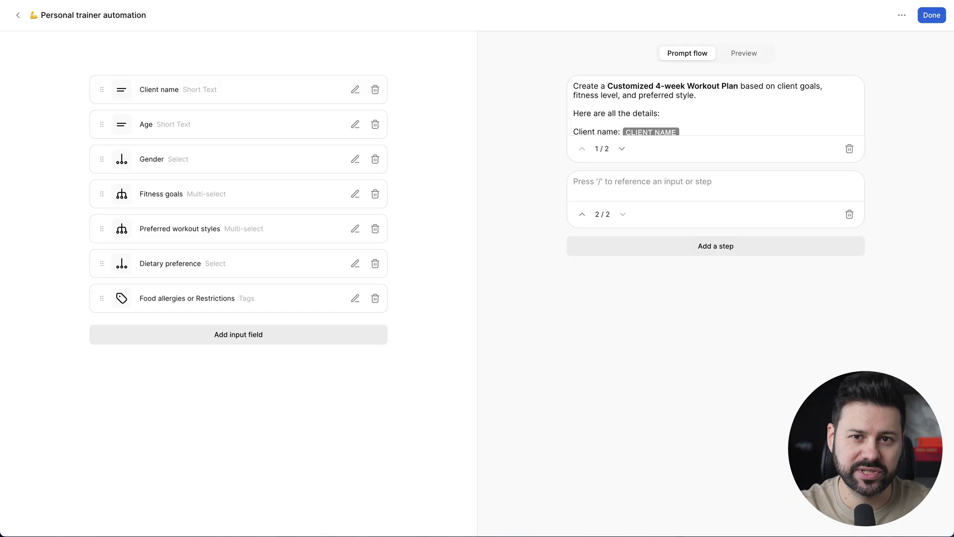
left_click(716, 248)
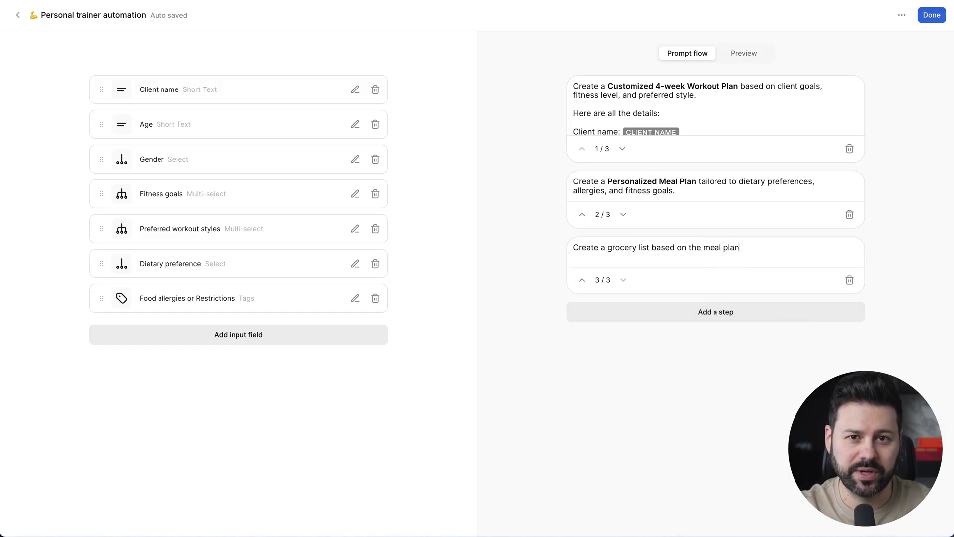
left_click(651, 312)
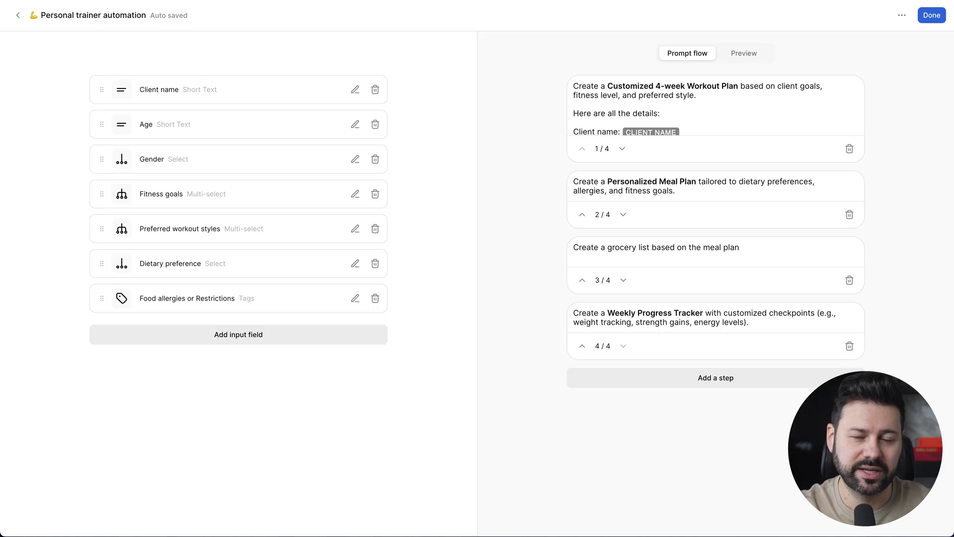
left_click(724, 380)
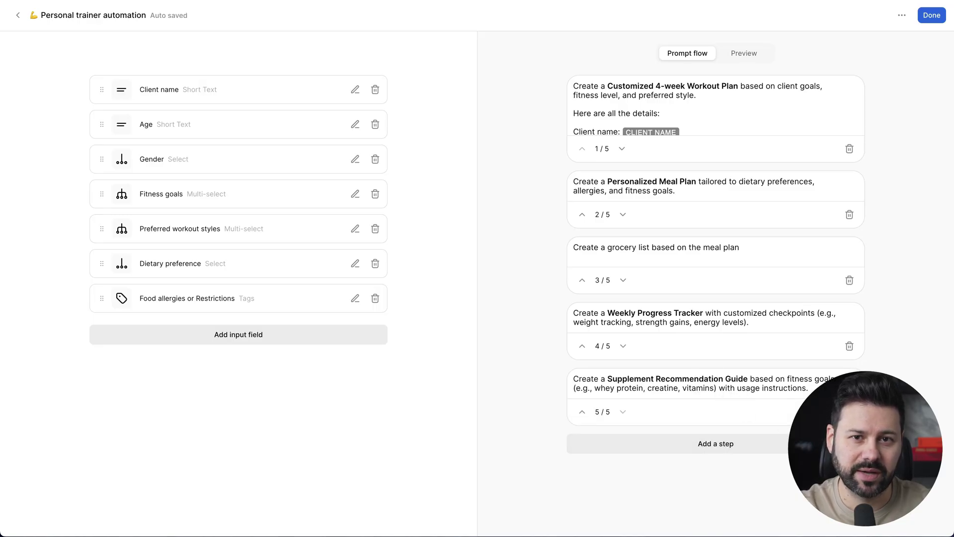
left_click(660, 443)
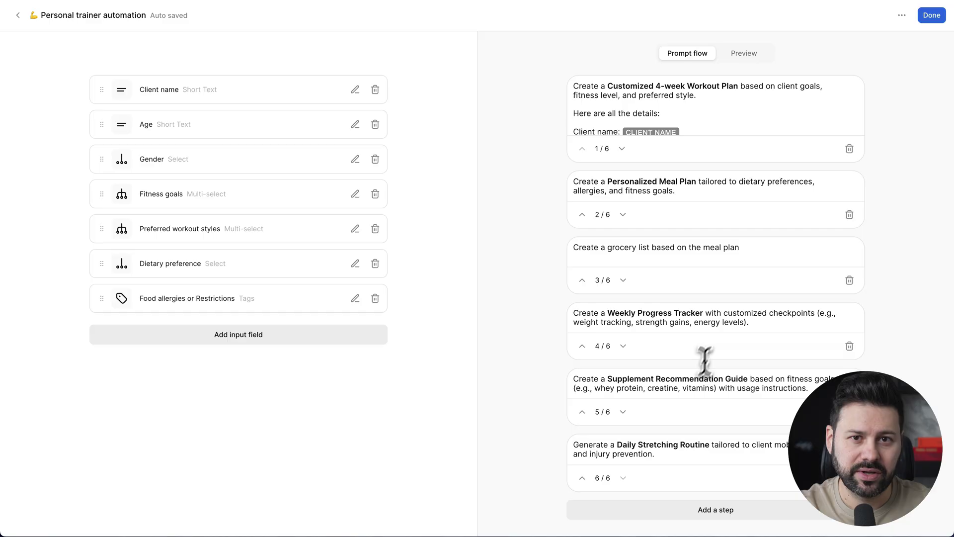
left_click(925, 19)
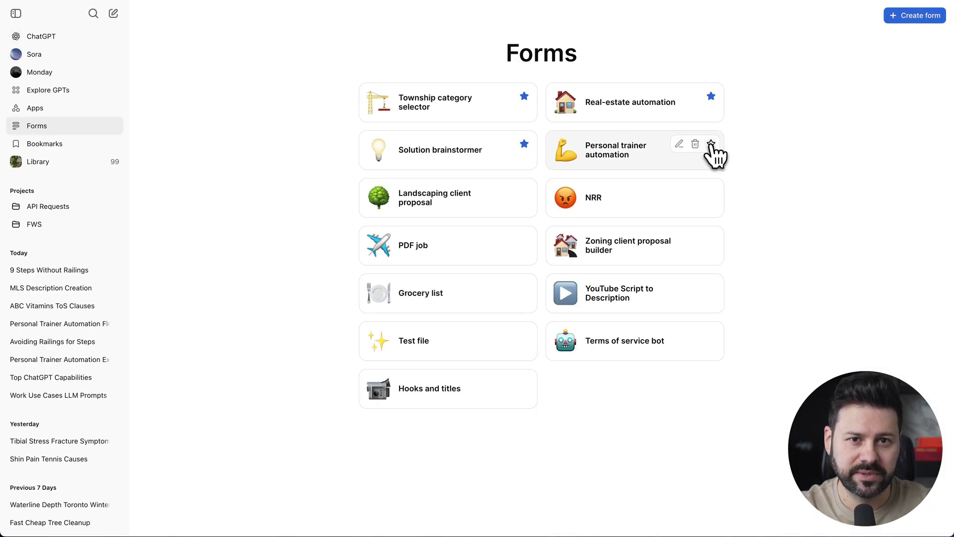
Star Personal trainer automation and open it from Forms in a new chat
left_click(711, 144)
left_click(118, 15)
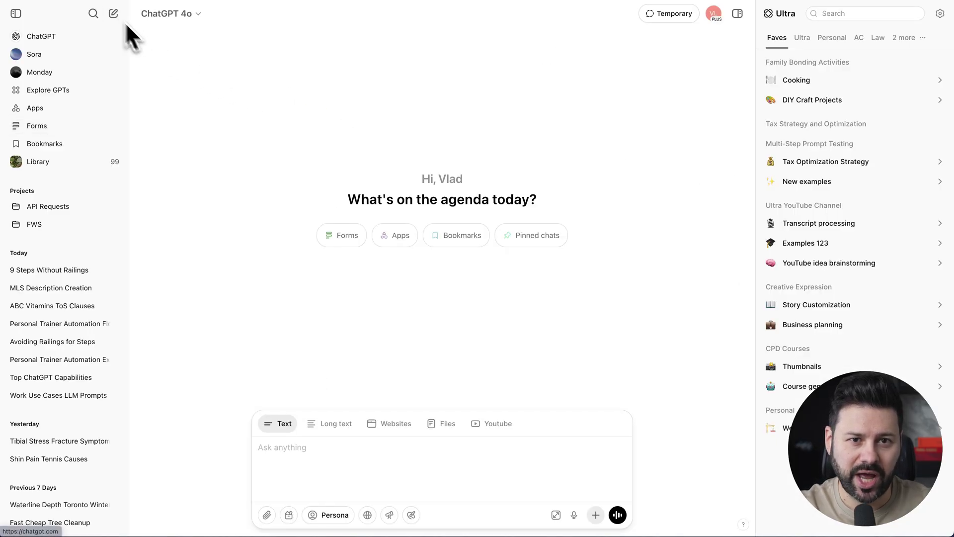
left_click(340, 235)
left_click(559, 240)
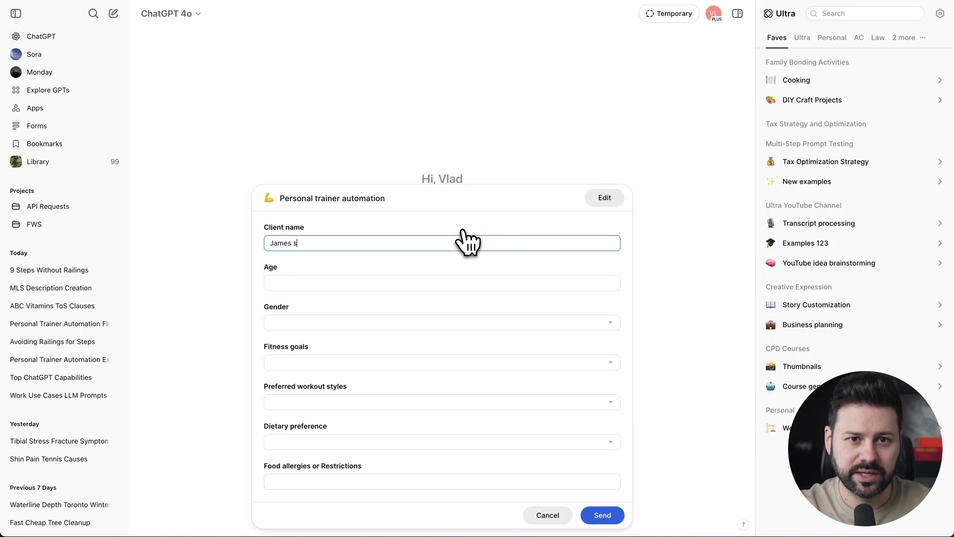
Choose Male, goals Lose Weight and Build muscle, and styles Strength training and Cardio
left_click(355, 321)
left_click(323, 341)
left_click(299, 362)
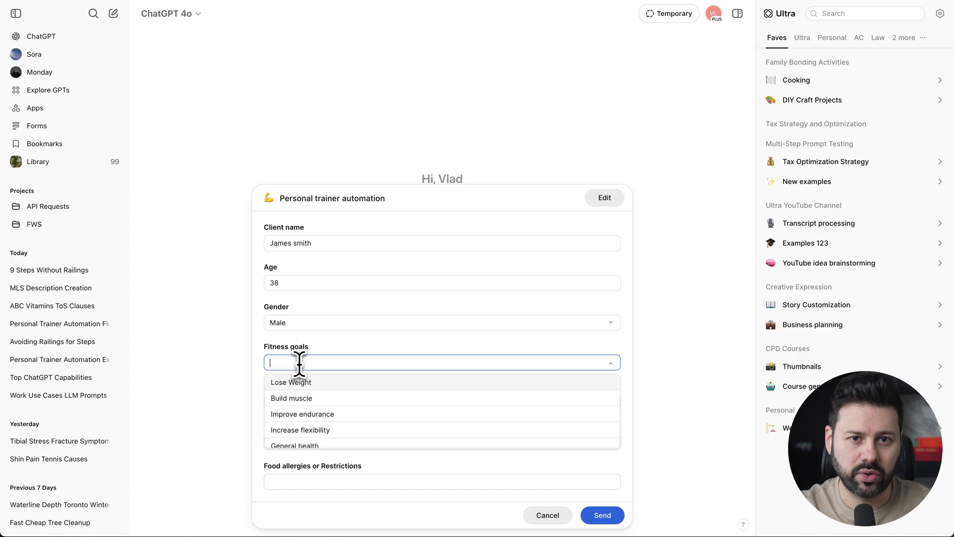
left_click(323, 398)
left_click(323, 403)
left_click(307, 423)
left_click(307, 402)
left_click(309, 437)
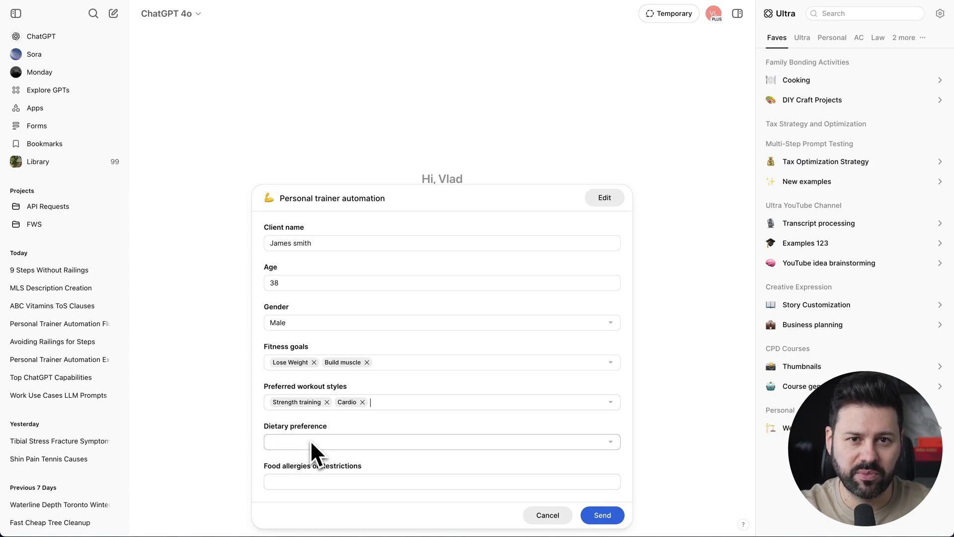
Set the dietary preference to Keto and add Peanuts as a food allergy tag
left_click(311, 441)
left_click(318, 509)
left_click(317, 481)
type("Peanuts")
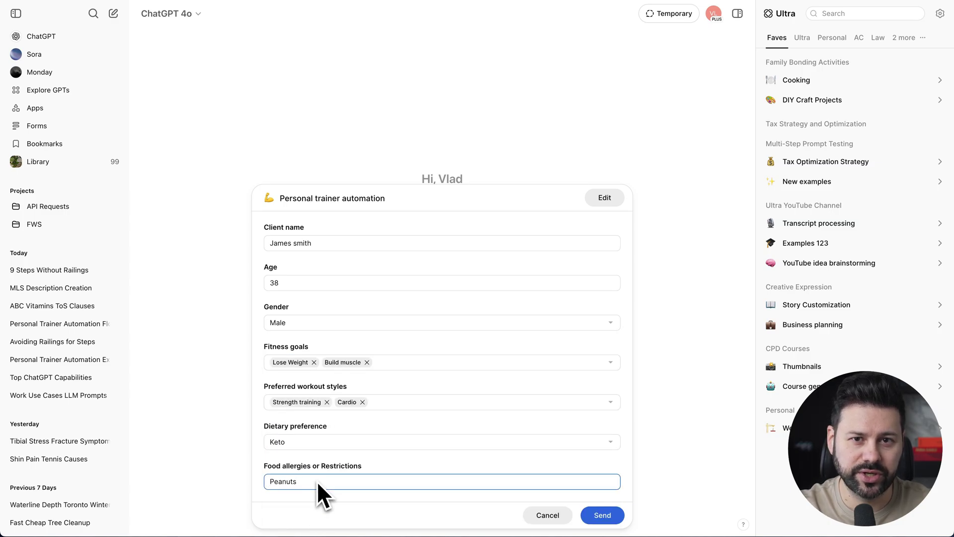
key("Return")
key("Return")
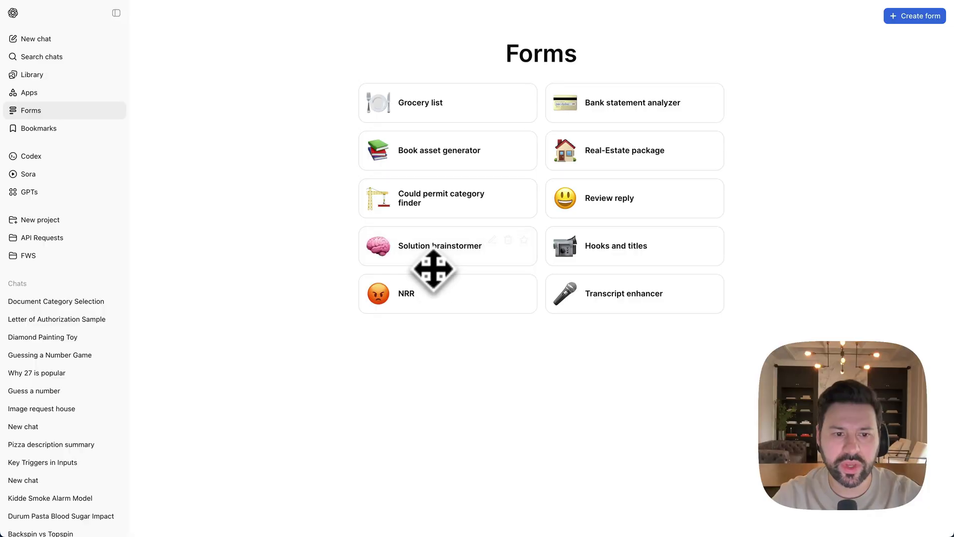
Open the Solution brainstormer form in a new chat and focus its Number of solutions field
left_click(430, 248)
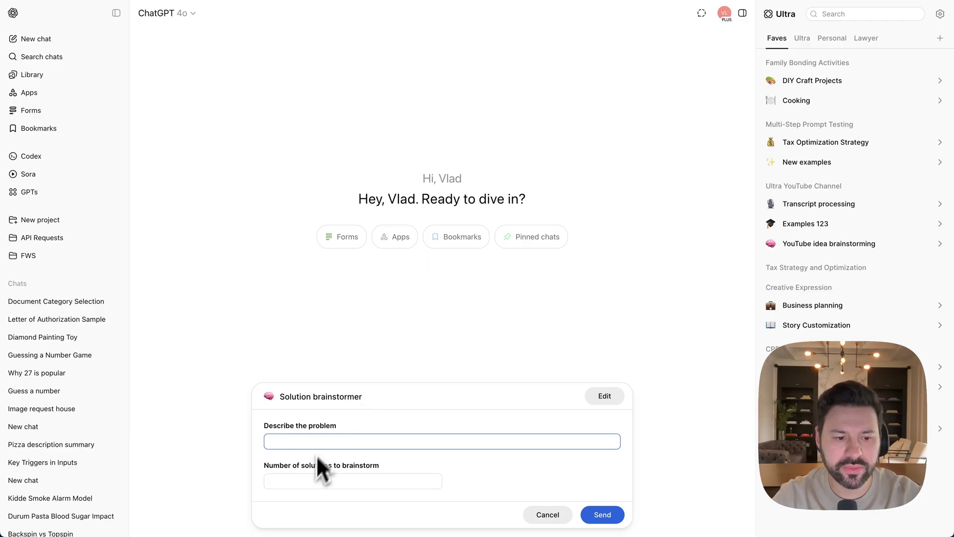
left_click(311, 481)
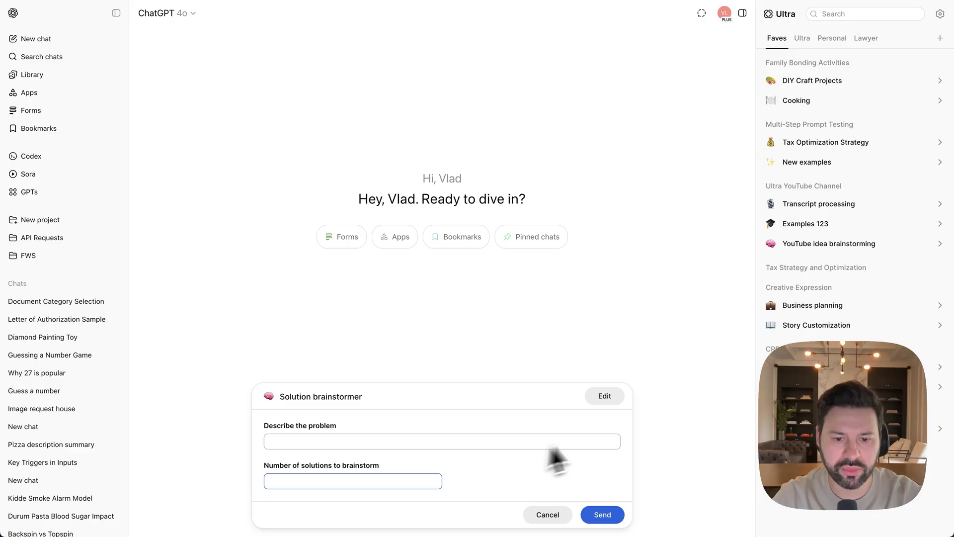
In the Solution brainstormer editor, highlight the table, description and image instructions of steps 2–4
left_click(609, 401)
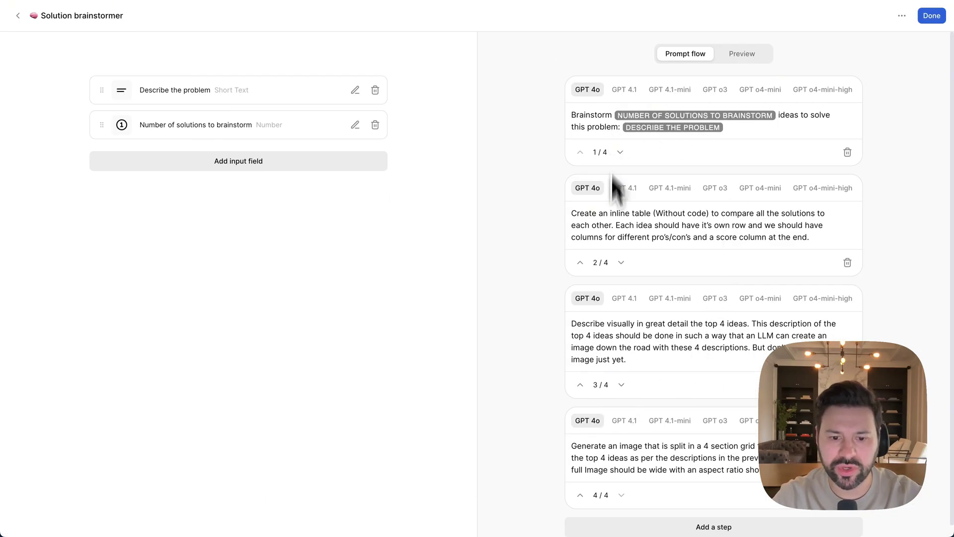
scroll(609, 239, "down", 1)
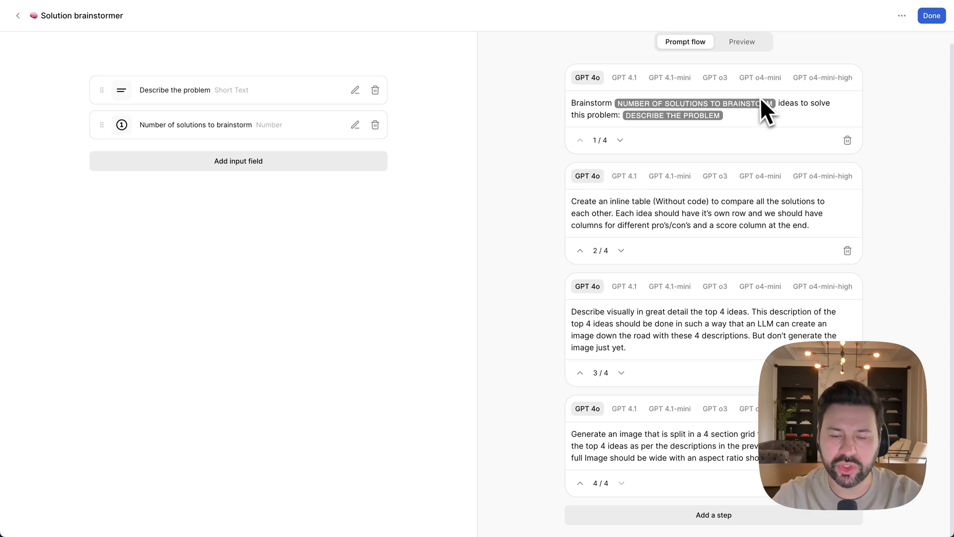
left_click_drag(616, 202, 739, 204)
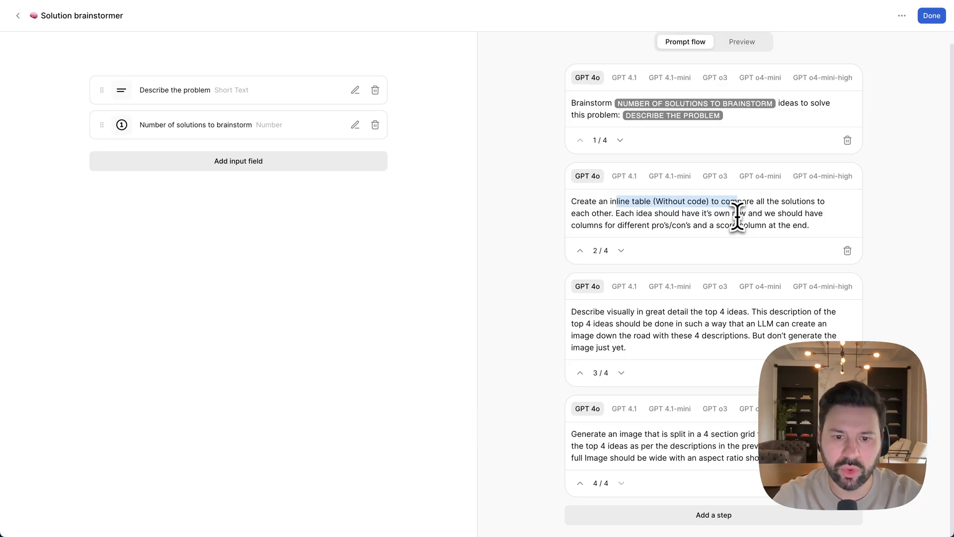
left_click(646, 337)
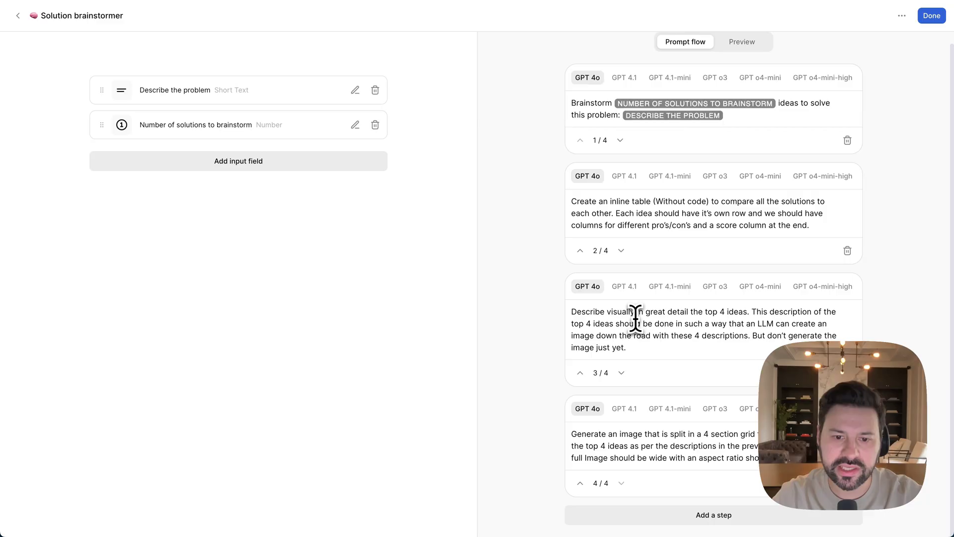
left_click_drag(636, 312, 709, 338)
left_click(711, 338)
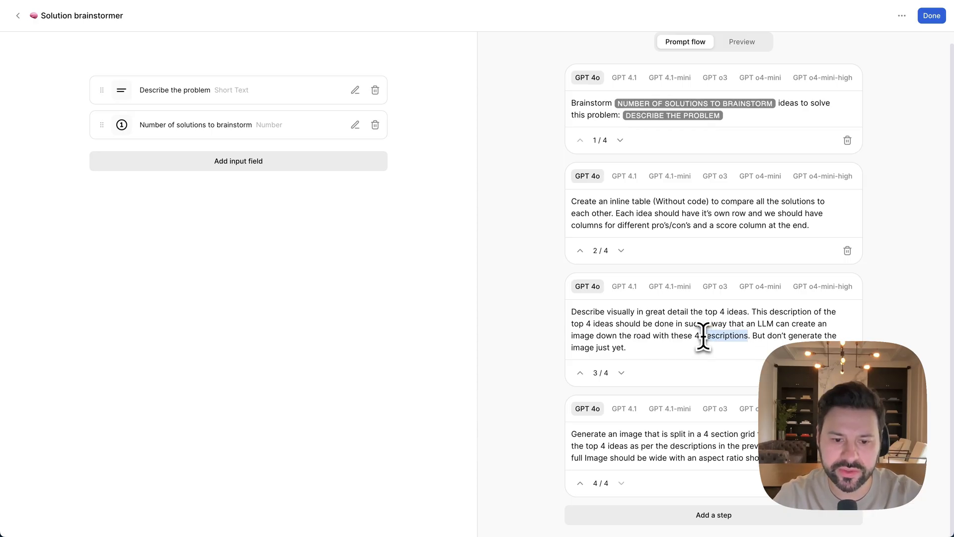
left_click(598, 440)
left_click_drag(577, 435, 752, 440)
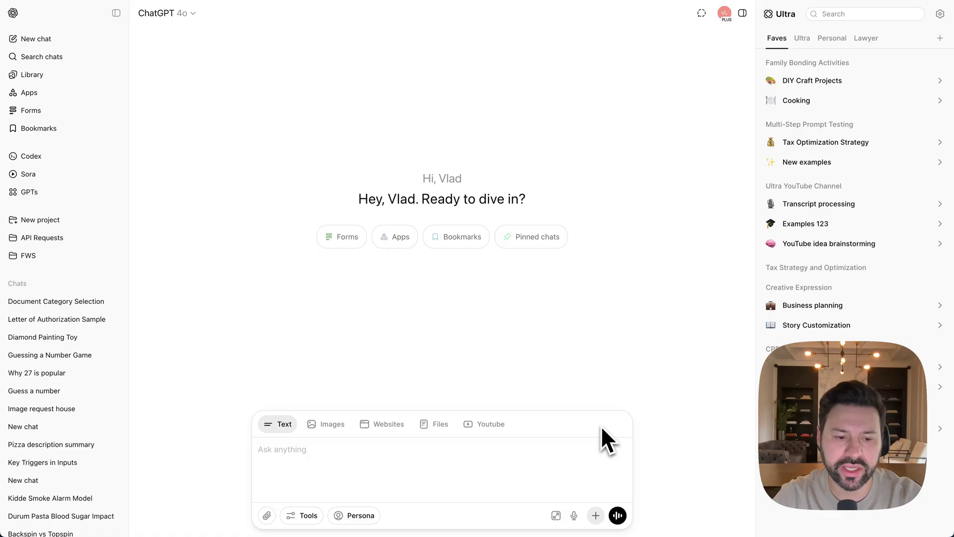
Create four prompt steps, paste the tenancy clause brainstorm prompt into step one, and enable Feedback
left_click(595, 516)
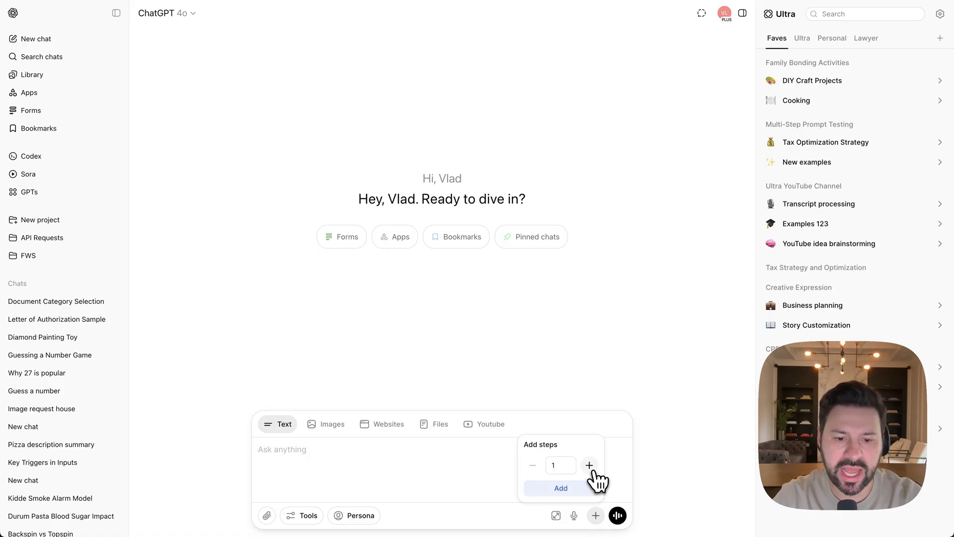
left_click(567, 489)
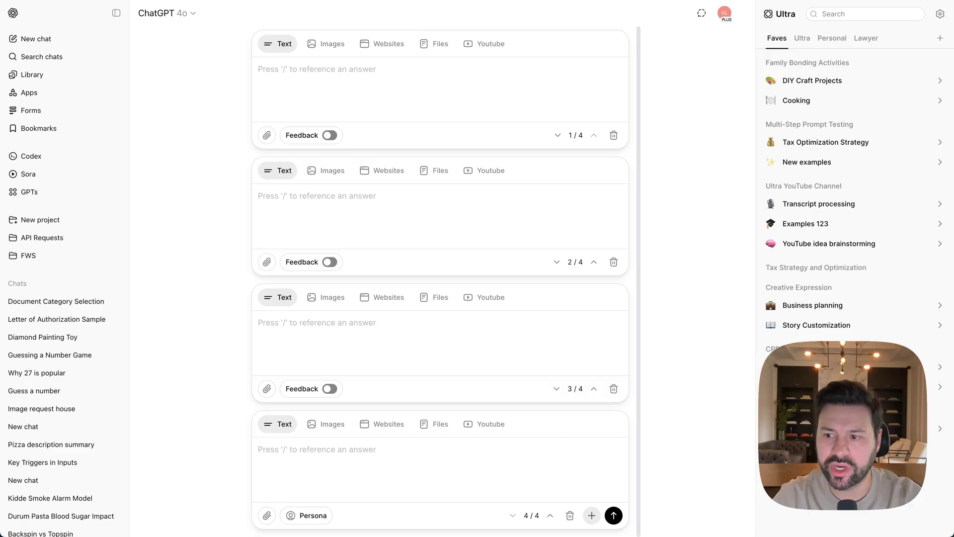
left_click(330, 70)
type("Brainstorm 30 clause ideas for a Residential tenancy agreement")
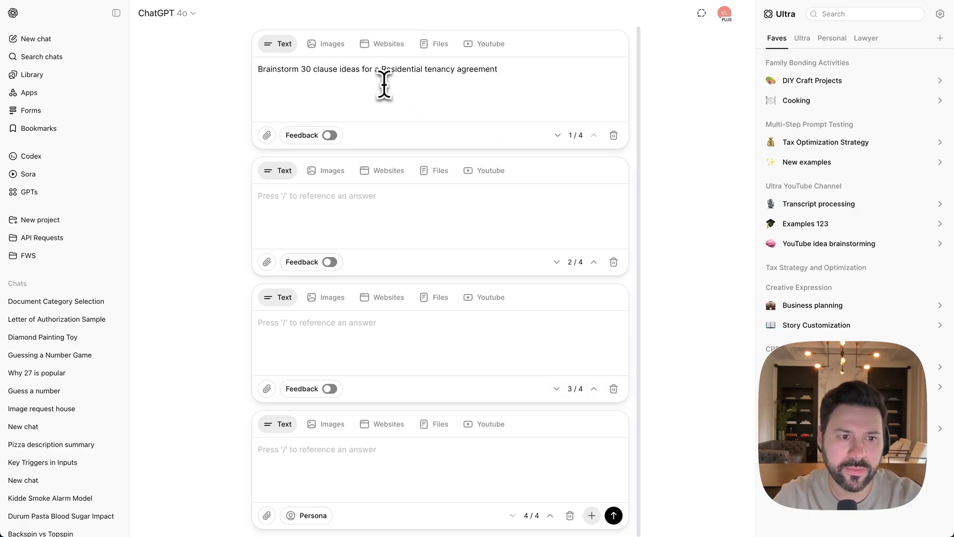
left_click(332, 137)
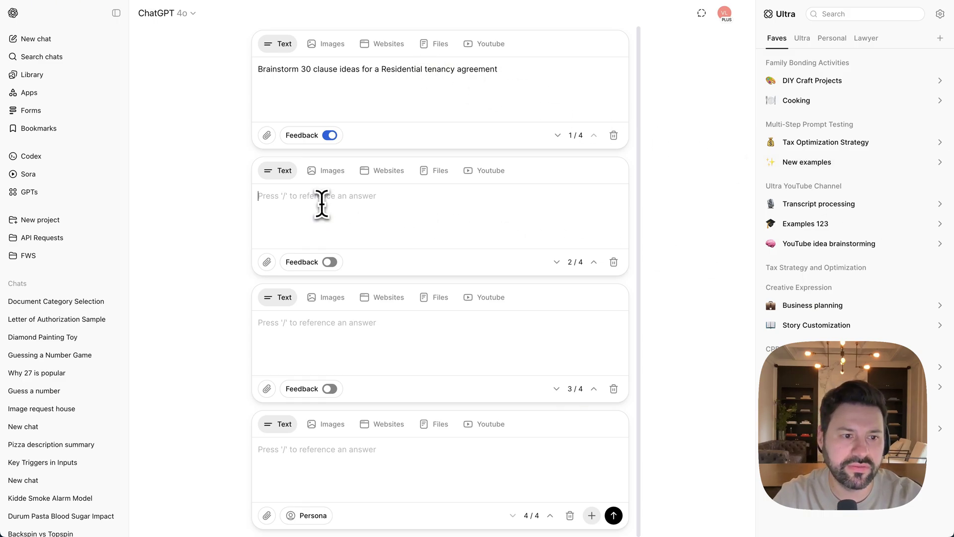
Enter 'Generate clauses 1 to 10', '11 to 20' and '21 to 30' prompts, then send
type("Generate clauses 1 to 10")
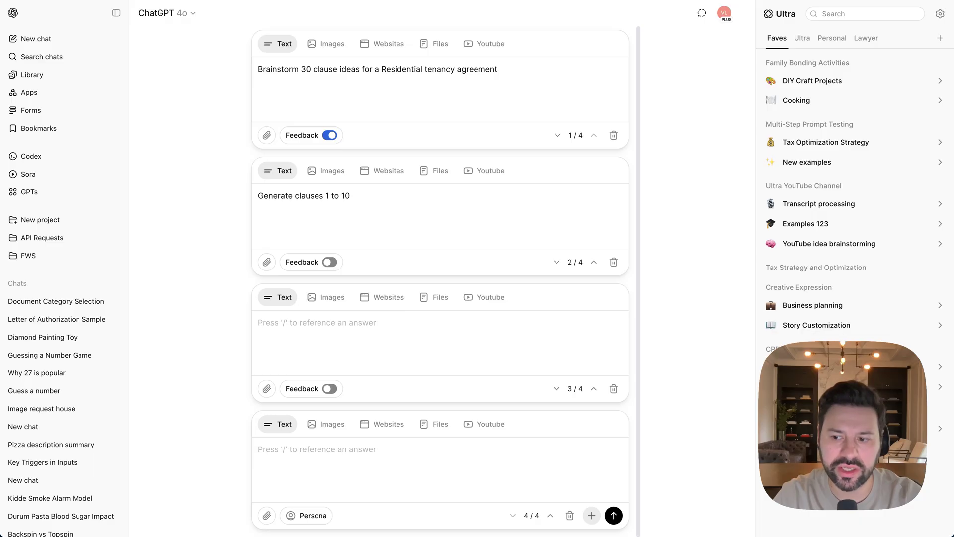
left_click(440, 342)
type("Generate clauses 11 to 20")
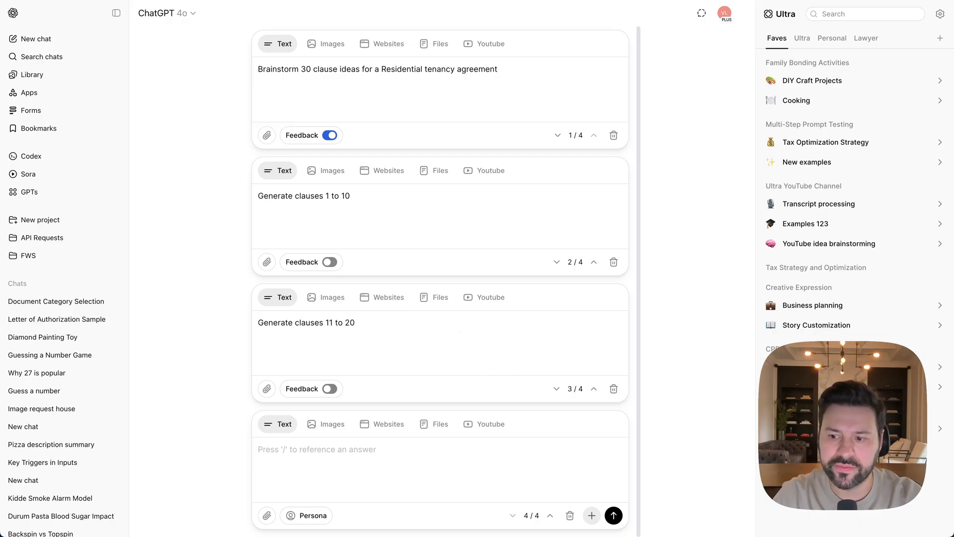
left_click(409, 470)
type("Generate clauses 21 to 30")
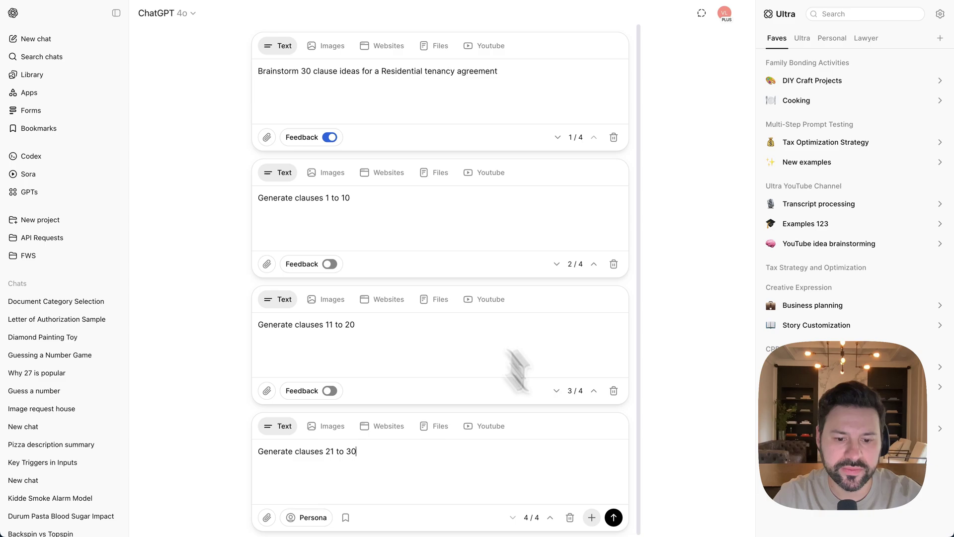
left_click(614, 518)
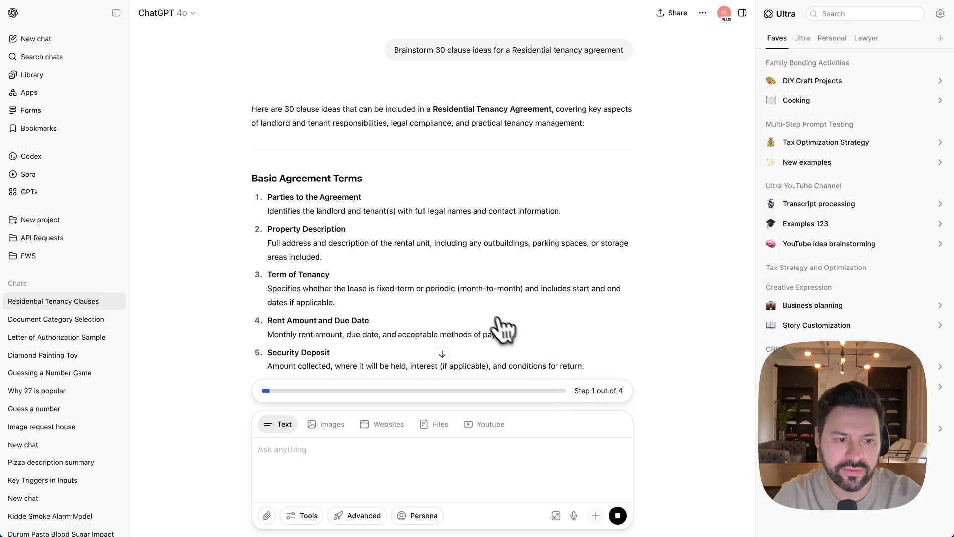
Scroll through the 30 streamed tenancy clause ideas while the chain pauses on step 2 of 4
scroll(494, 328, "down", 5)
scroll(491, 321, "down", 15)
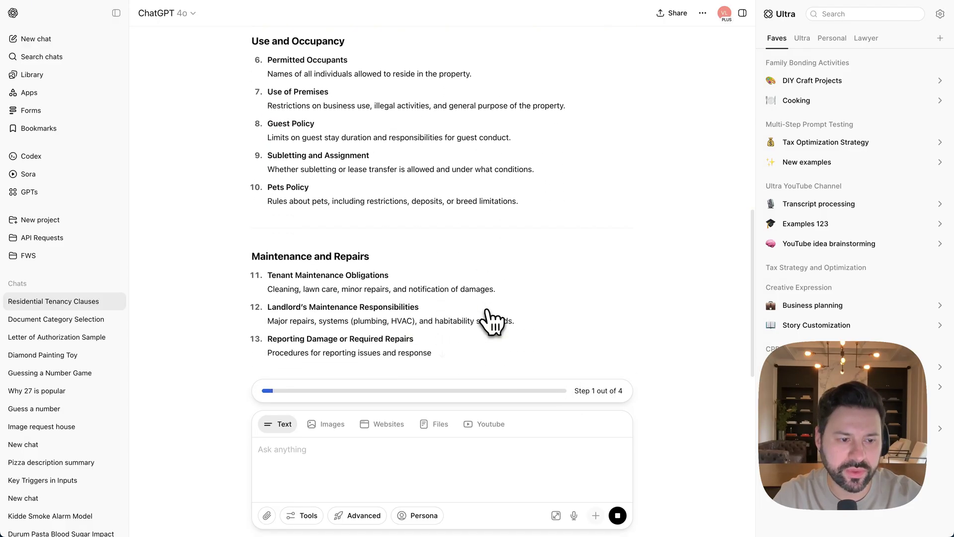
scroll(492, 320, "down", 2)
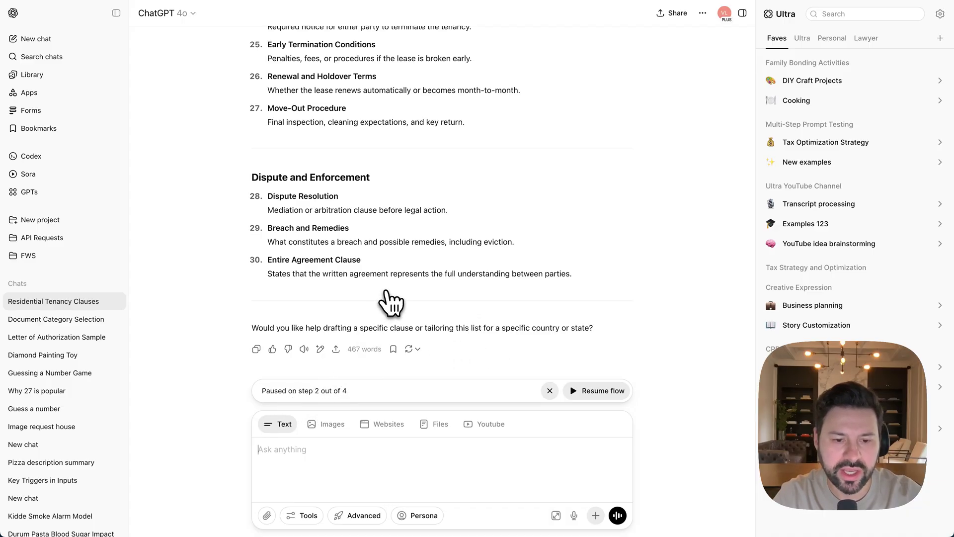
scroll(387, 292, "up", 4)
scroll(390, 303, "down", 5)
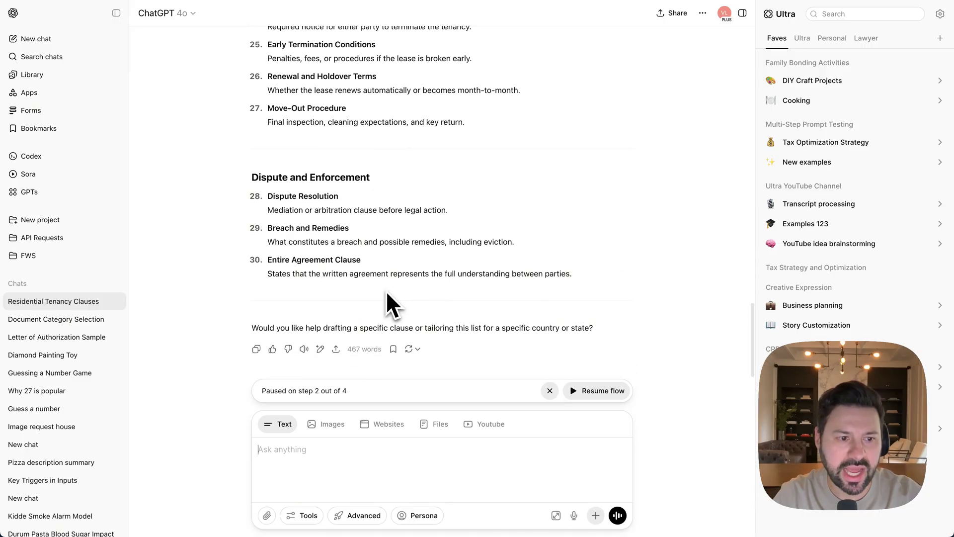
scroll(388, 293, "up", 8)
scroll(387, 294, "up", 3)
scroll(389, 305, "down", 3)
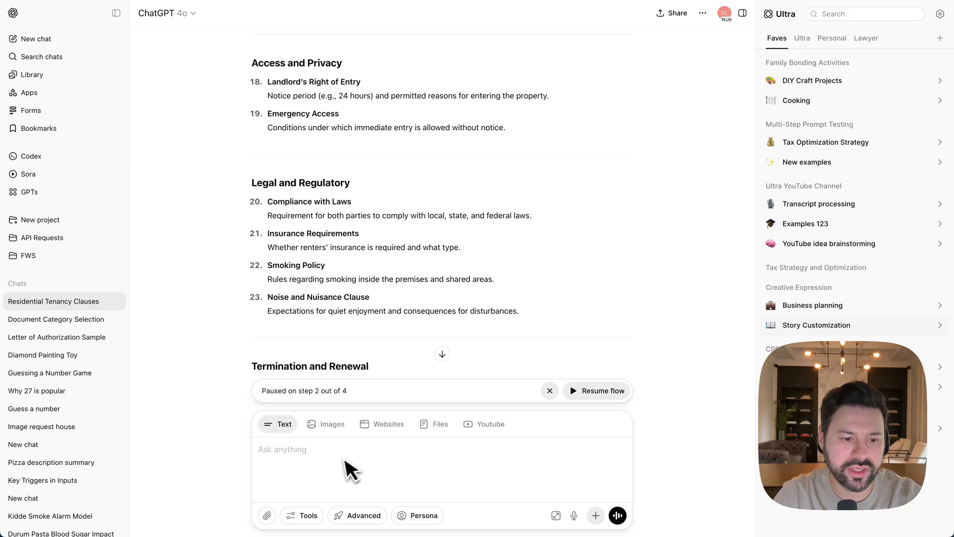
Paste and send a follow-up replacing clauses 12 and 17, then read the revised 30 clauses
type("Can you provide the 30 clauses again but swap clauses 12 and 17 for a completely different ones. I don't like those.")
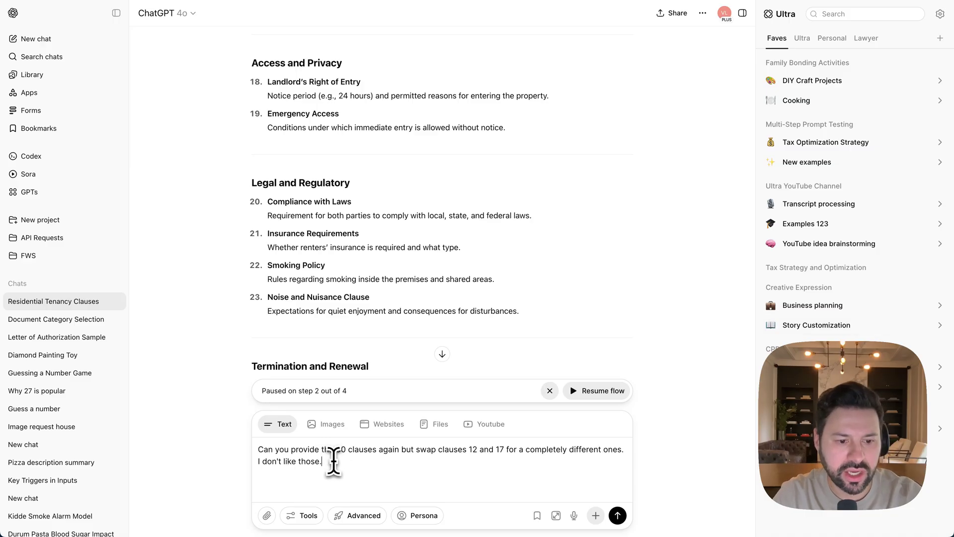
left_click_drag(336, 452, 436, 451)
left_click(451, 453)
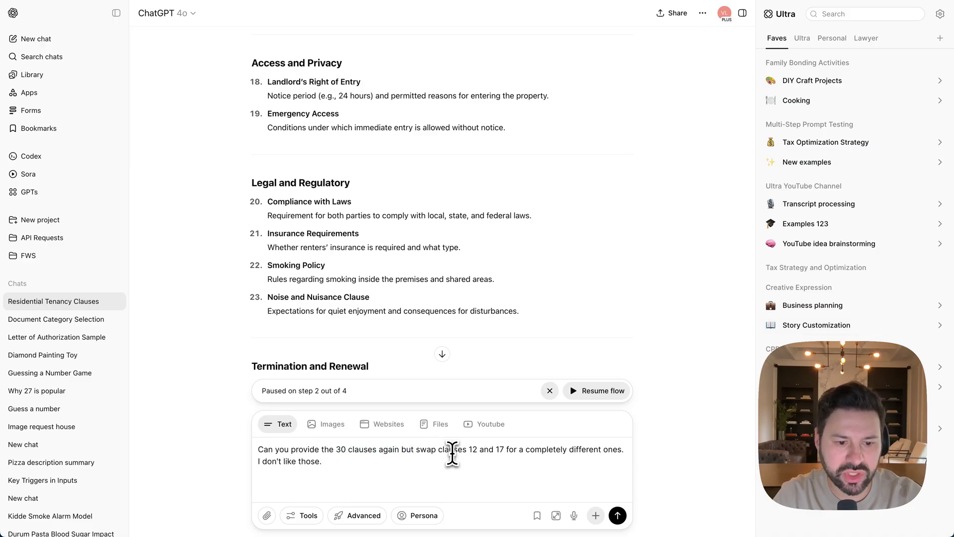
double_click(499, 449)
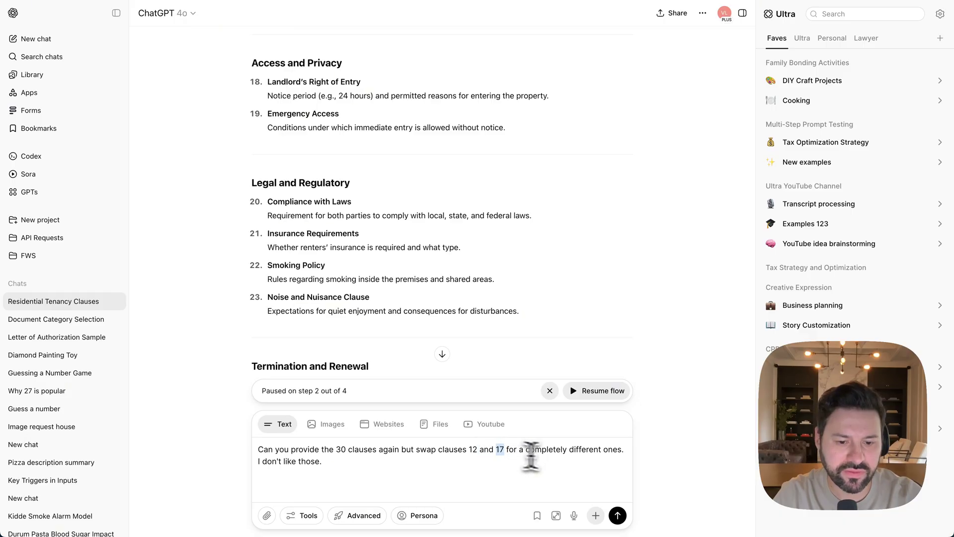
scroll(375, 272, "up", 3)
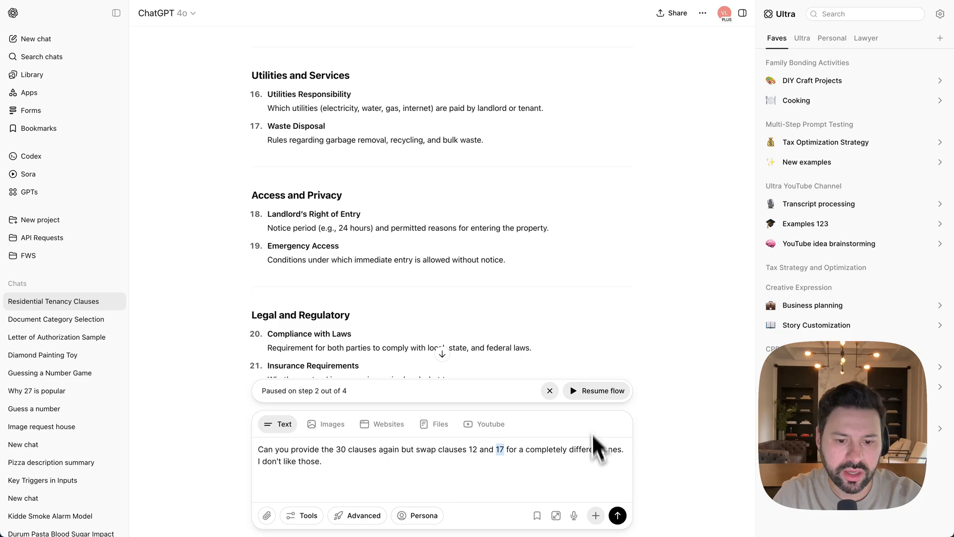
left_click(617, 515)
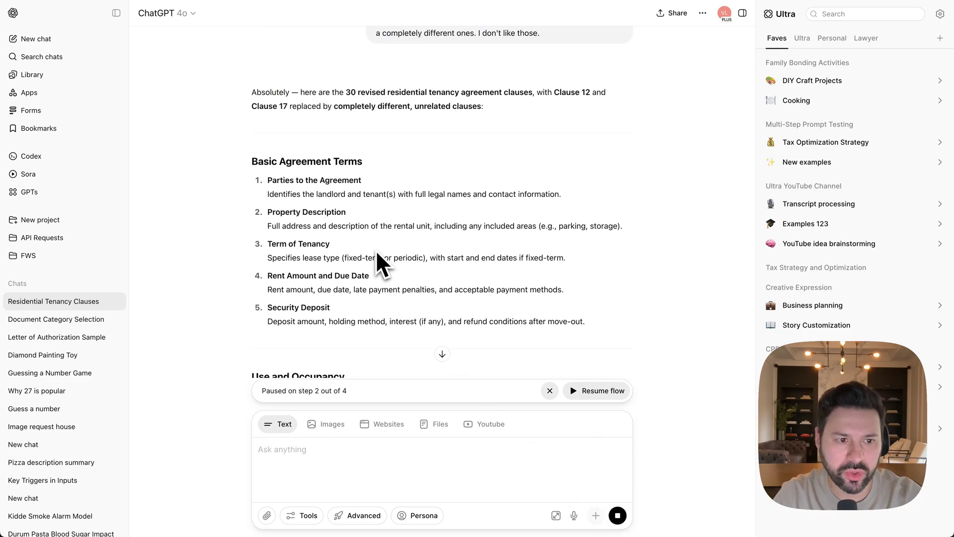
scroll(377, 249, "down", 3)
scroll(377, 249, "down", 15)
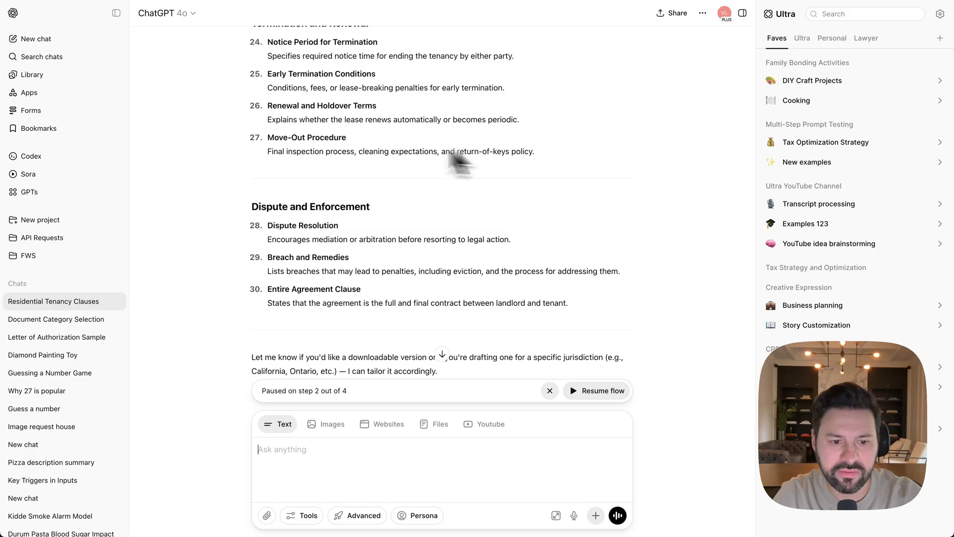
scroll(478, 212, "down", 1)
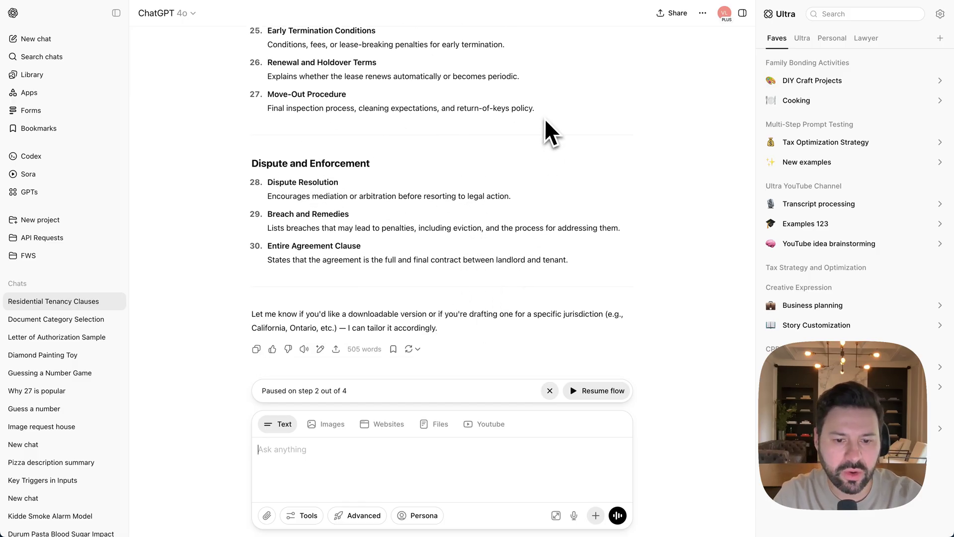
Resume the paused Ultra flow and follow steps 2–4 drafting tenancy clauses 1 to 30
left_click(600, 390)
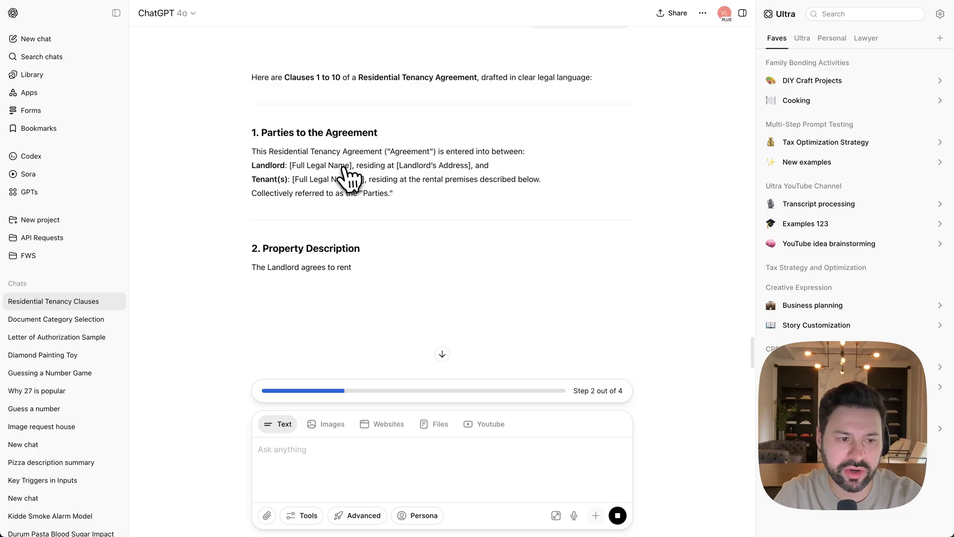
scroll(332, 169, "down", 2)
scroll(328, 194, "down", 2)
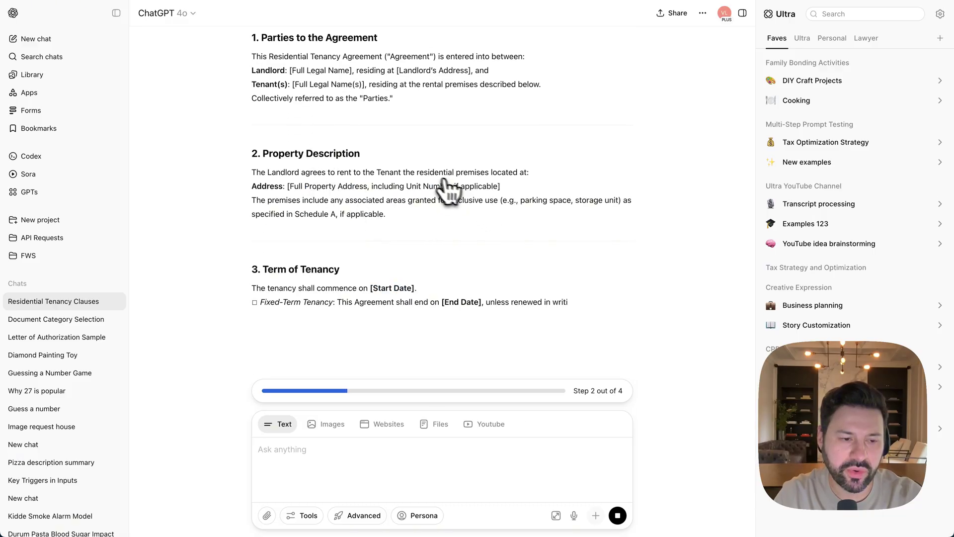
scroll(412, 224, "down", 1)
scroll(378, 164, "up", 3)
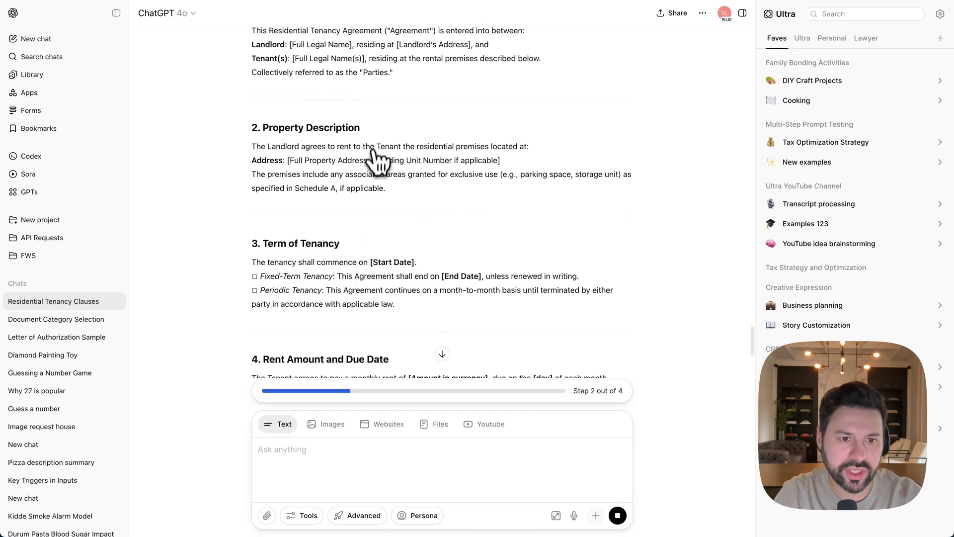
scroll(450, 183, "down", 8)
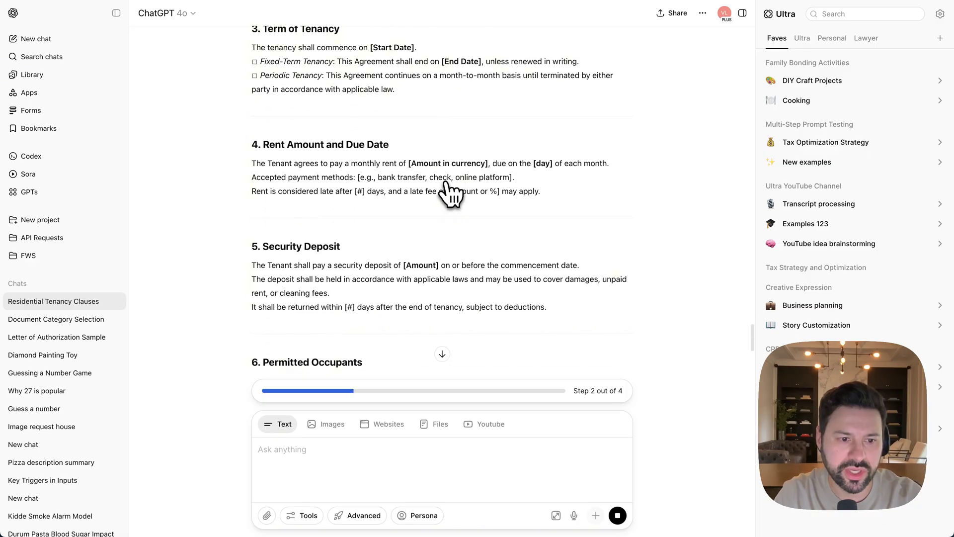
scroll(450, 192, "down", 5)
scroll(450, 193, "down", 9)
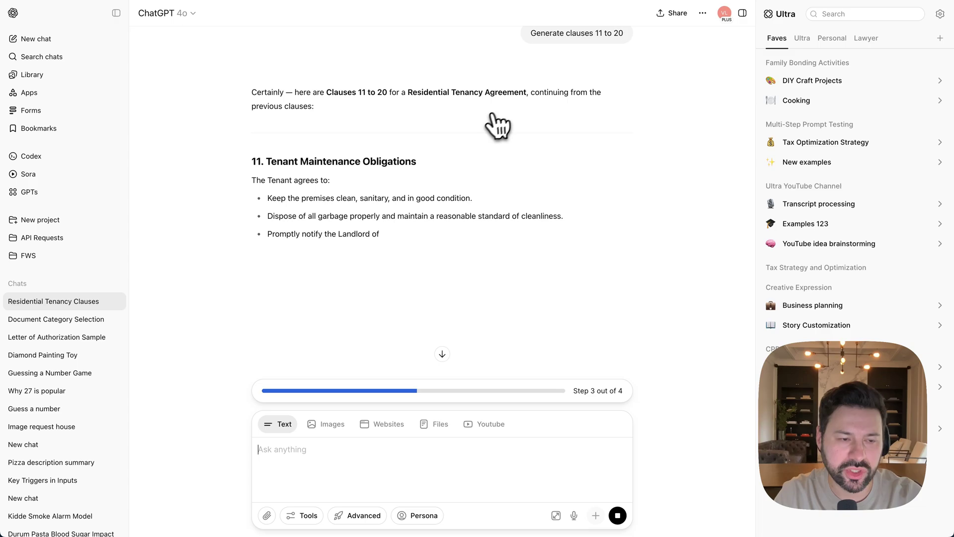
scroll(490, 132, "down", 4)
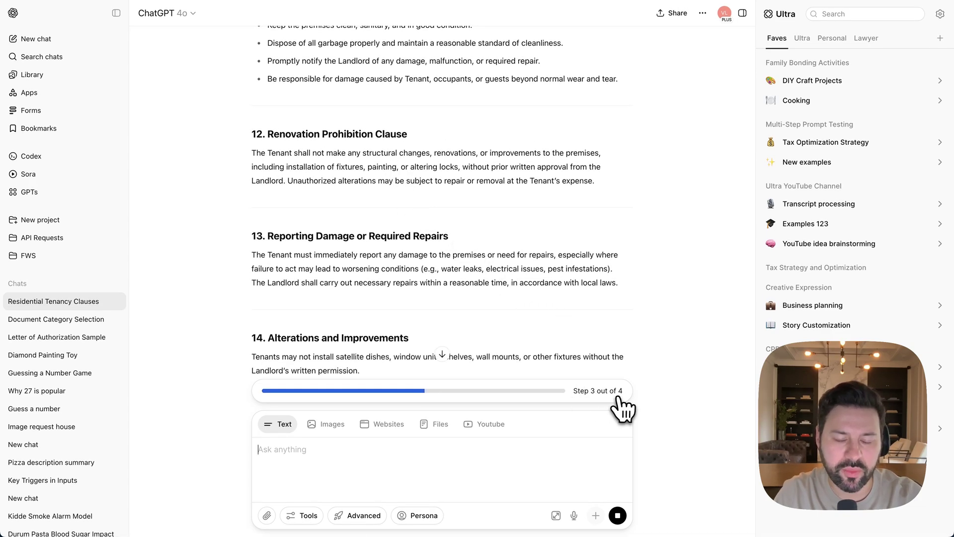
scroll(497, 241, "down", 8)
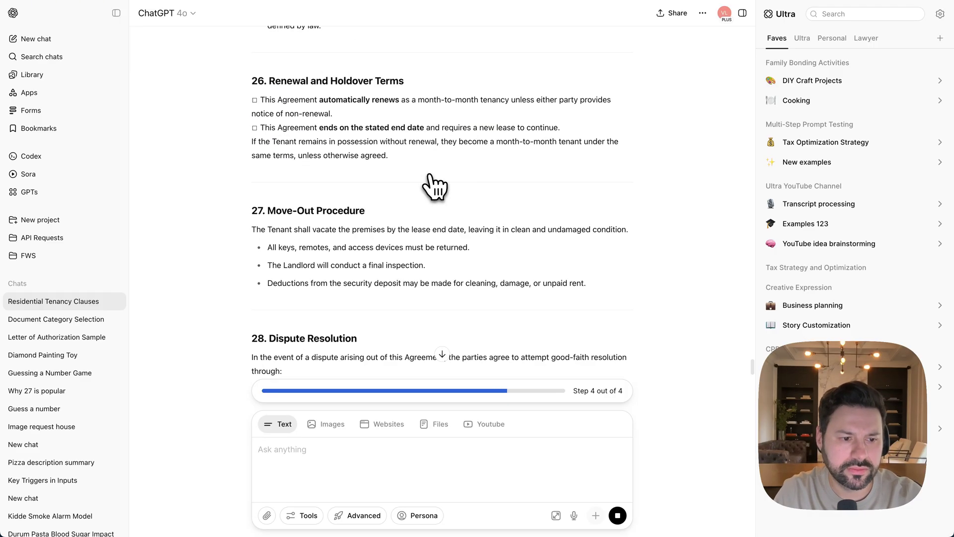
scroll(436, 184, "down", 10)
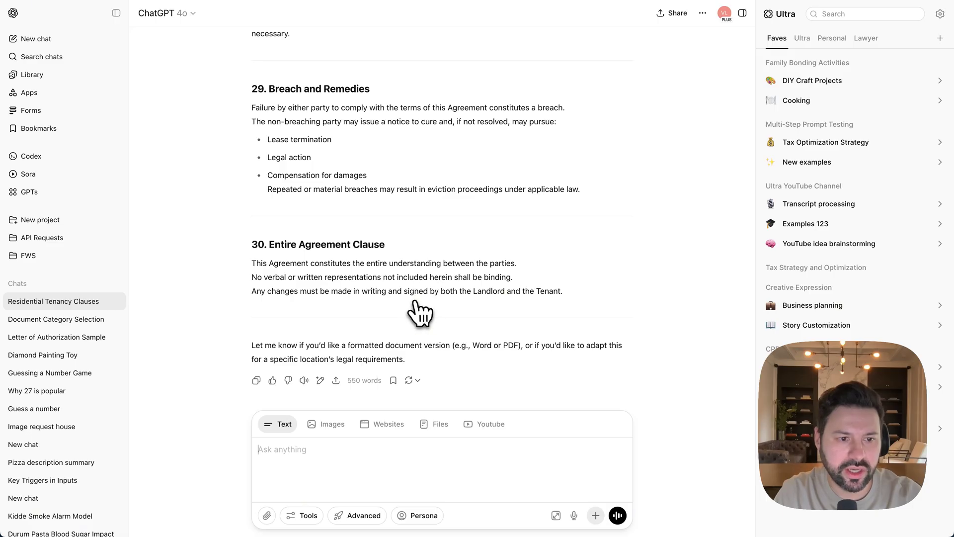
scroll(419, 312, "up", 15)
scroll(419, 312, "down", 10)
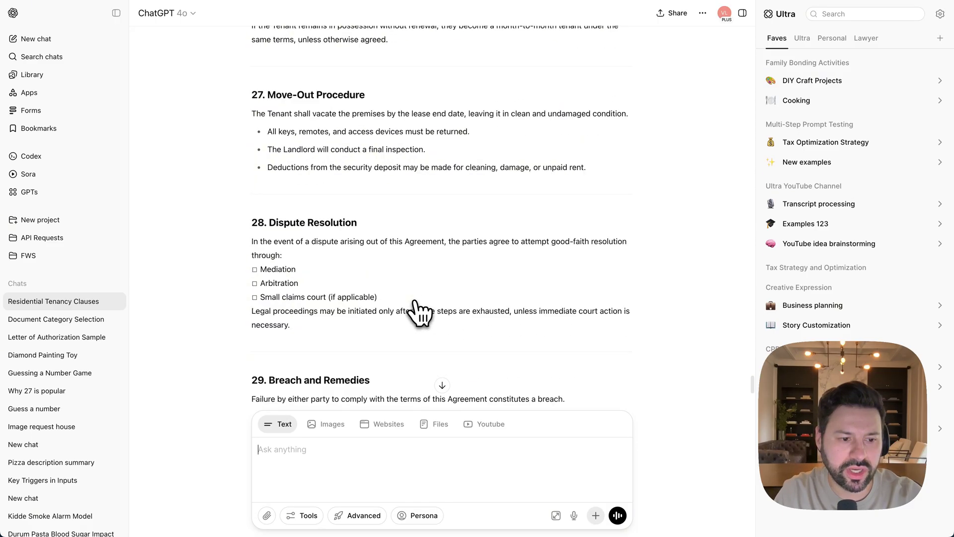
scroll(419, 312, "down", 5)
Download the chat answers as a TXT file and open it from Chrome's downloads
left_click(368, 515)
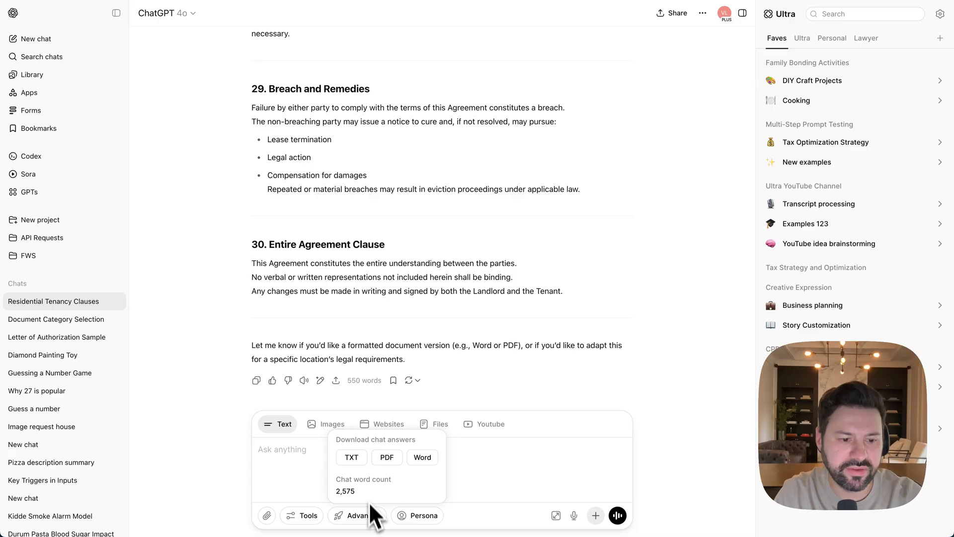
left_click(351, 461)
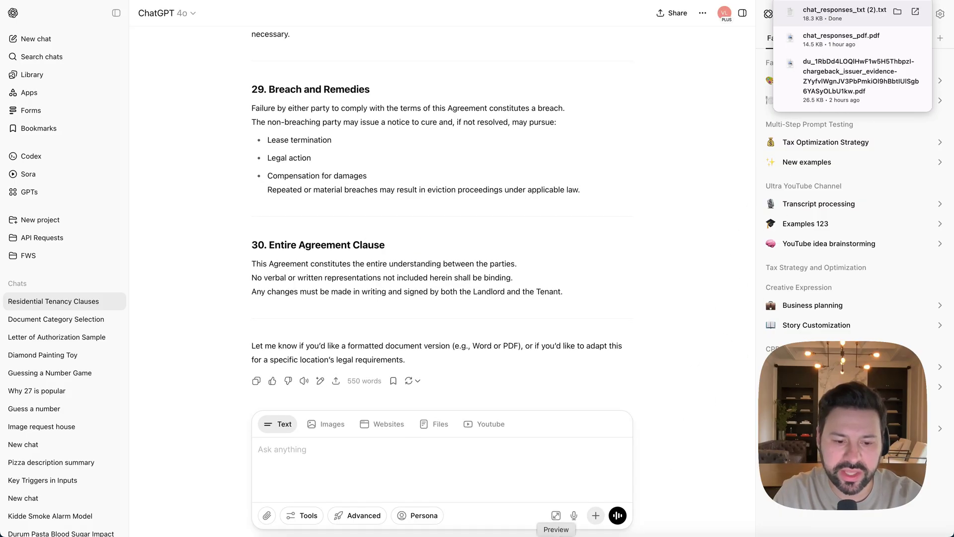
left_click(845, 13)
Center the TextEdit window and scroll through the tenancy clauses down to clause 27
scroll(465, 3, "up", 1)
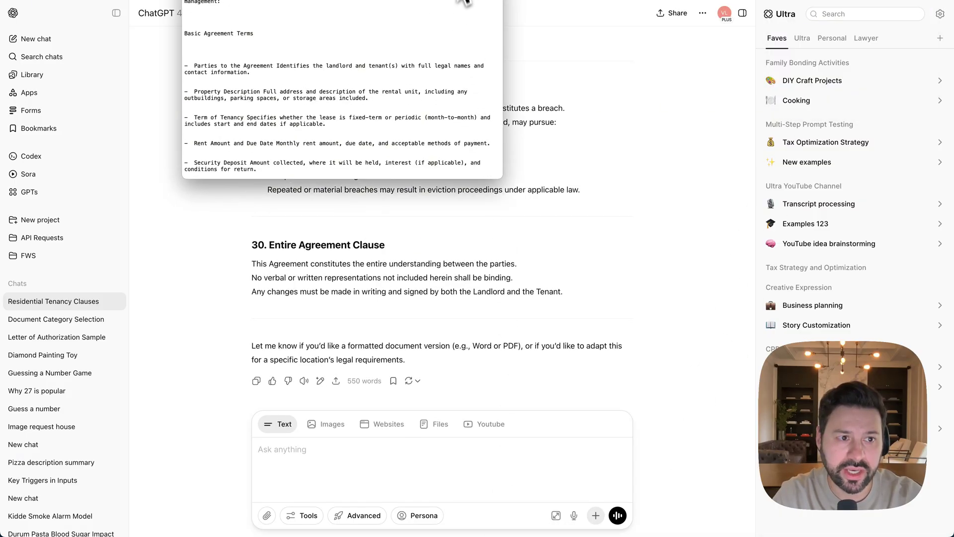
left_click_drag(465, 3, 551, 178)
scroll(519, 191, "down", 10)
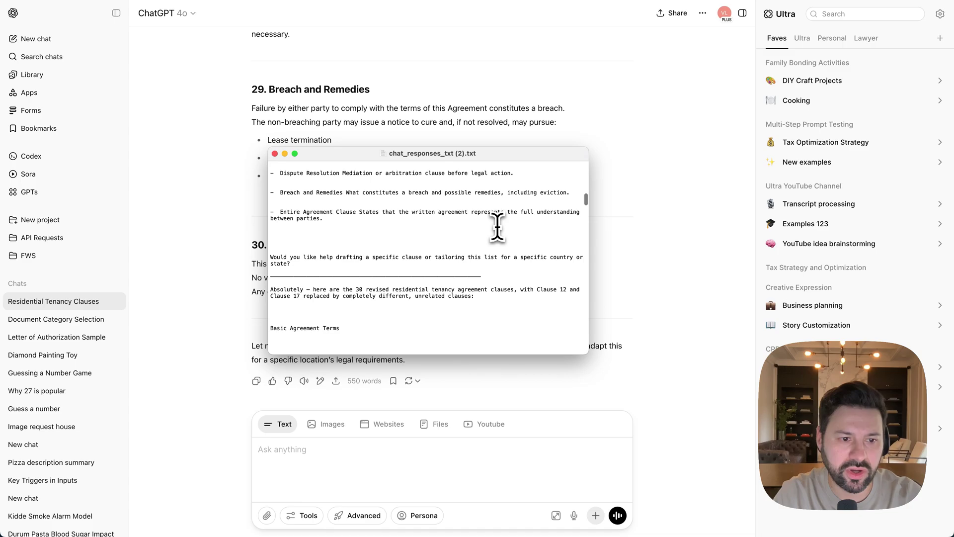
scroll(497, 227, "down", 10)
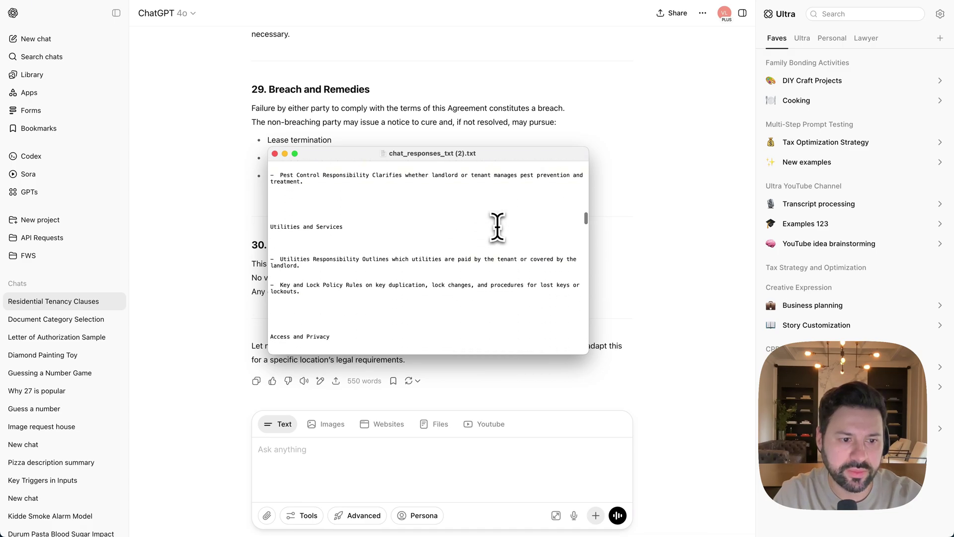
scroll(498, 227, "down", 10)
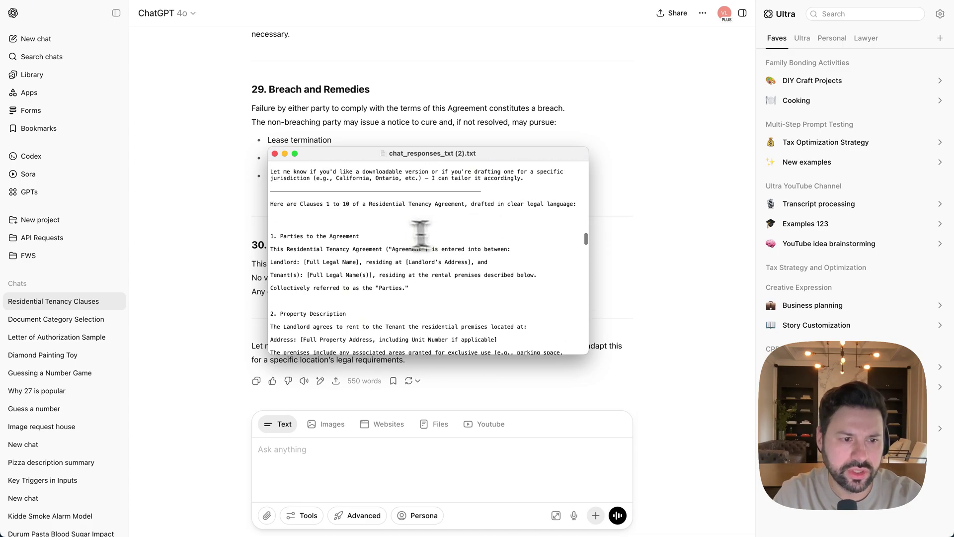
scroll(420, 233, "down", 10)
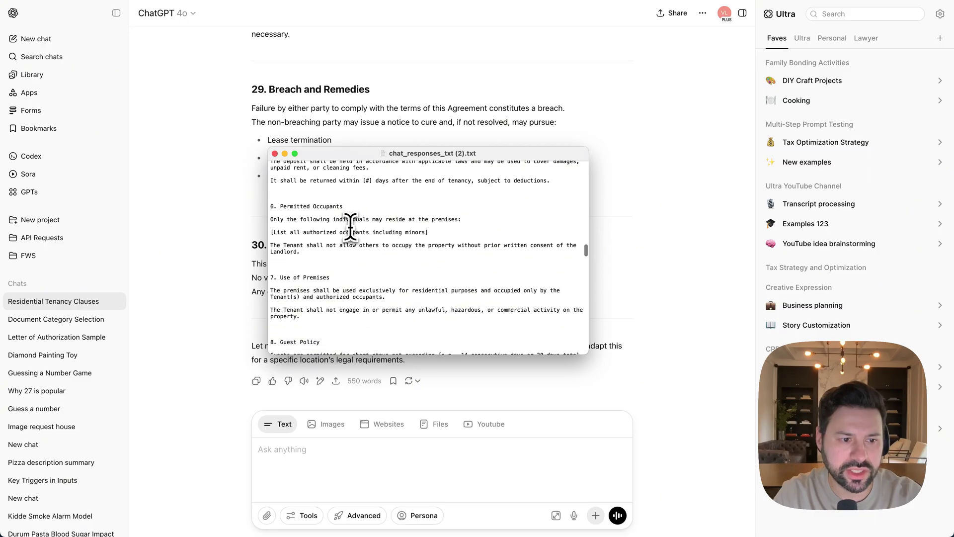
scroll(351, 226, "down", 10)
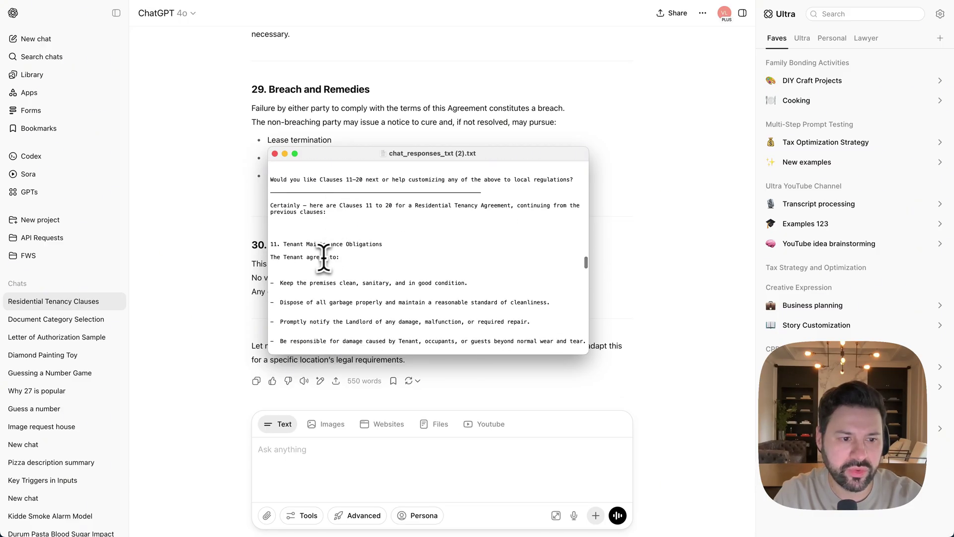
scroll(323, 258, "down", 10)
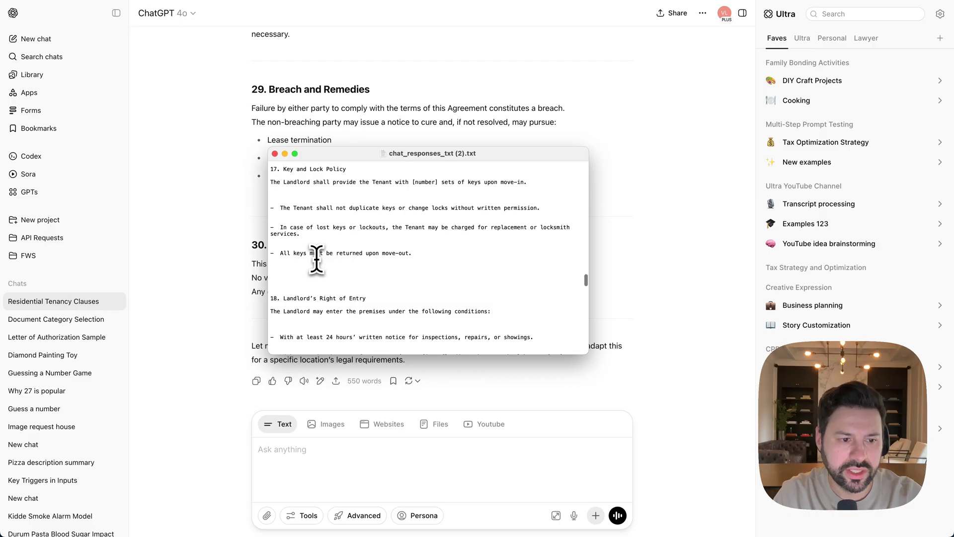
scroll(316, 258, "down", 10)
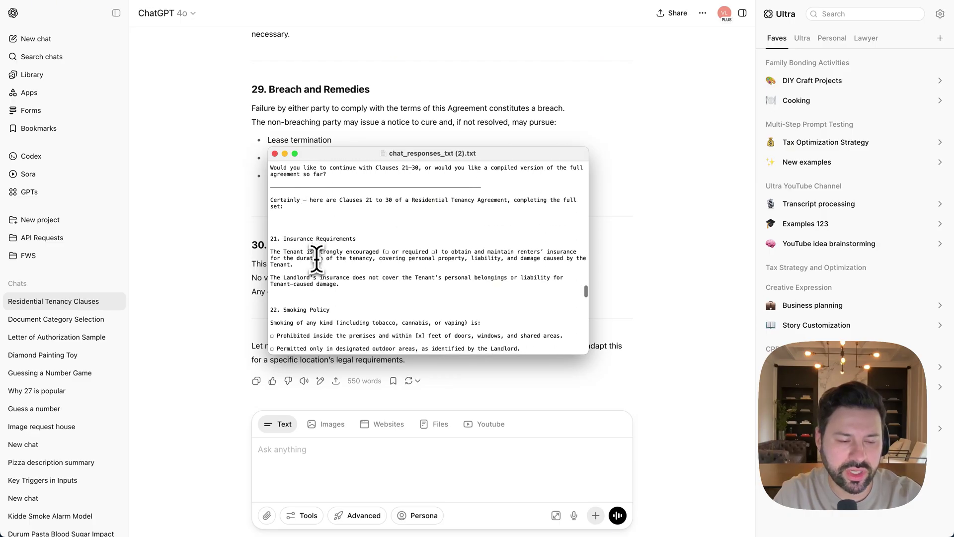
scroll(317, 258, "down", 8)
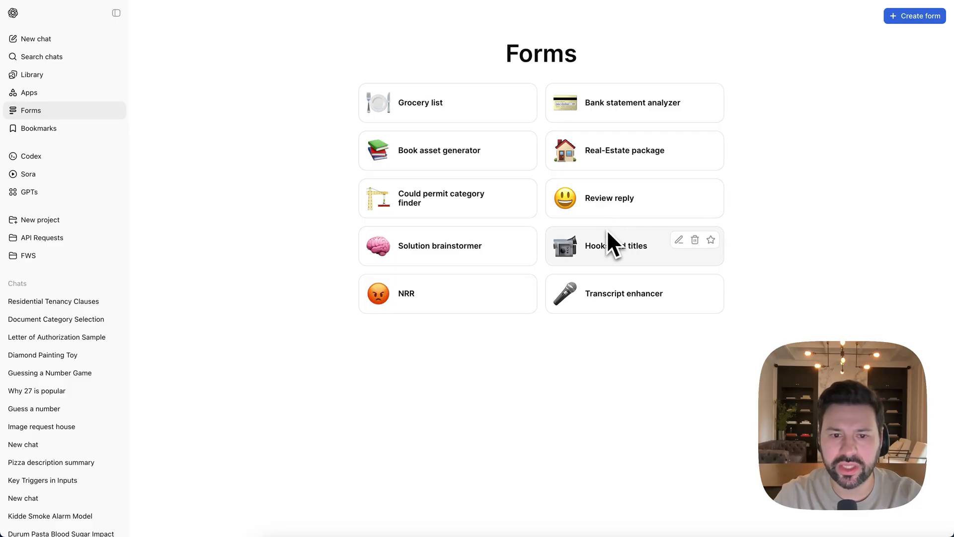
Open the saved Review reply form from the Forms library into a new chat
left_click(603, 203)
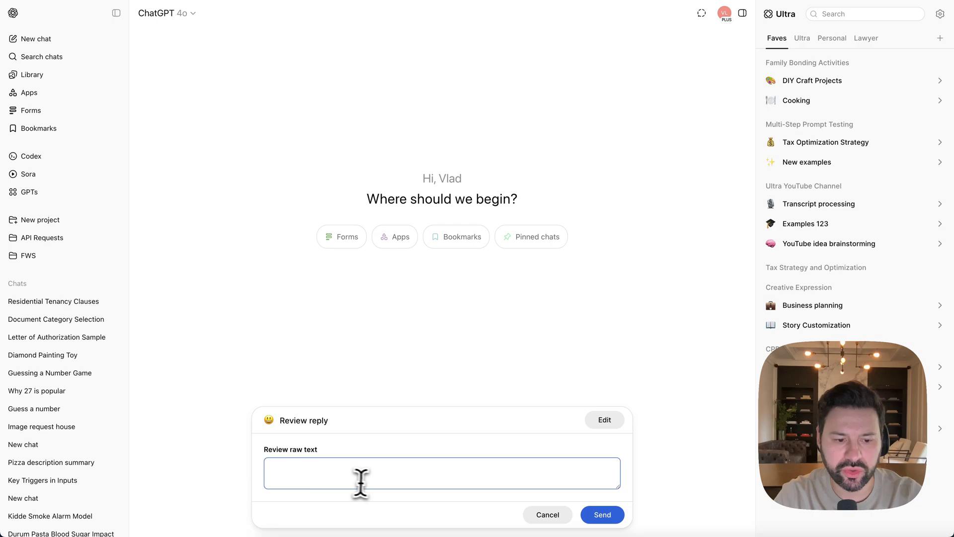
left_click(440, 381)
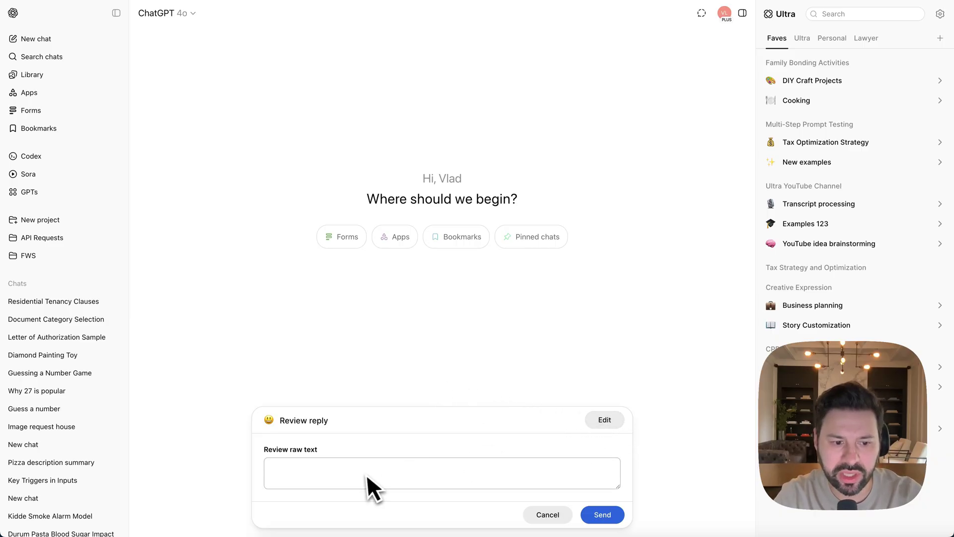
left_click(608, 421)
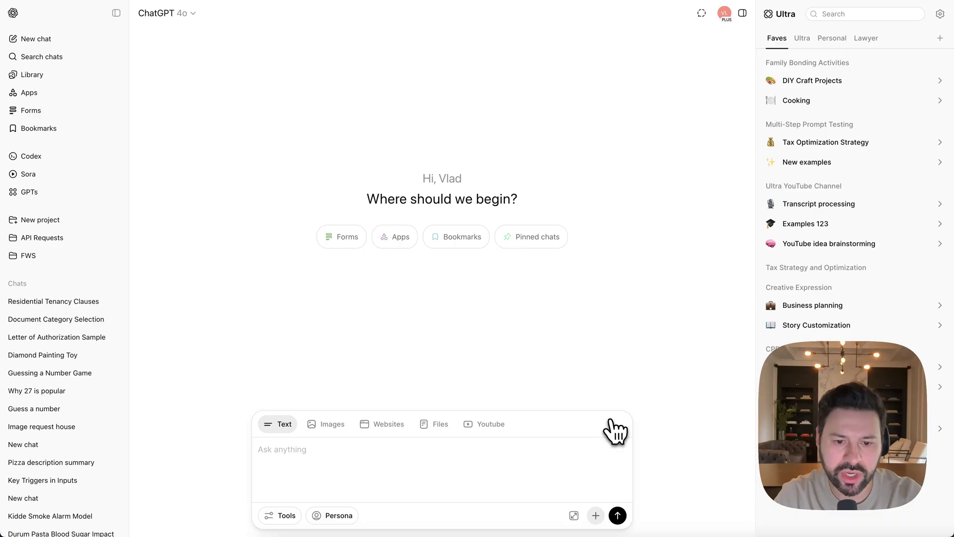
scroll(662, 151, "down", 2)
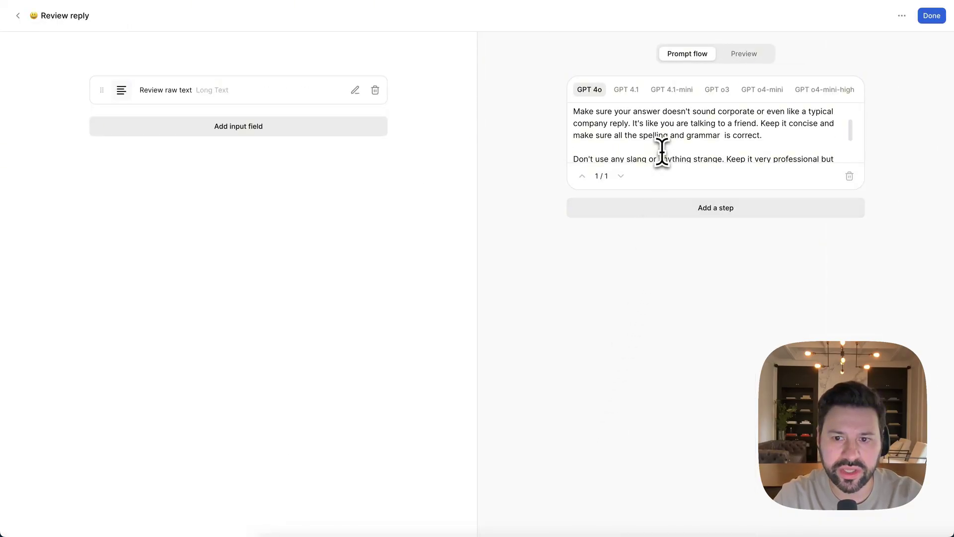
scroll(661, 152, "up", 2)
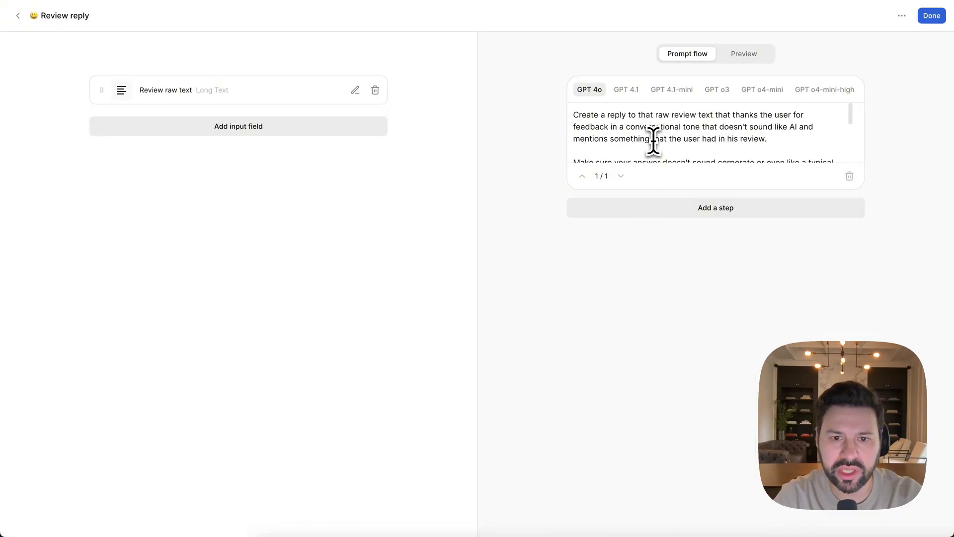
left_click_drag(681, 124, 755, 126)
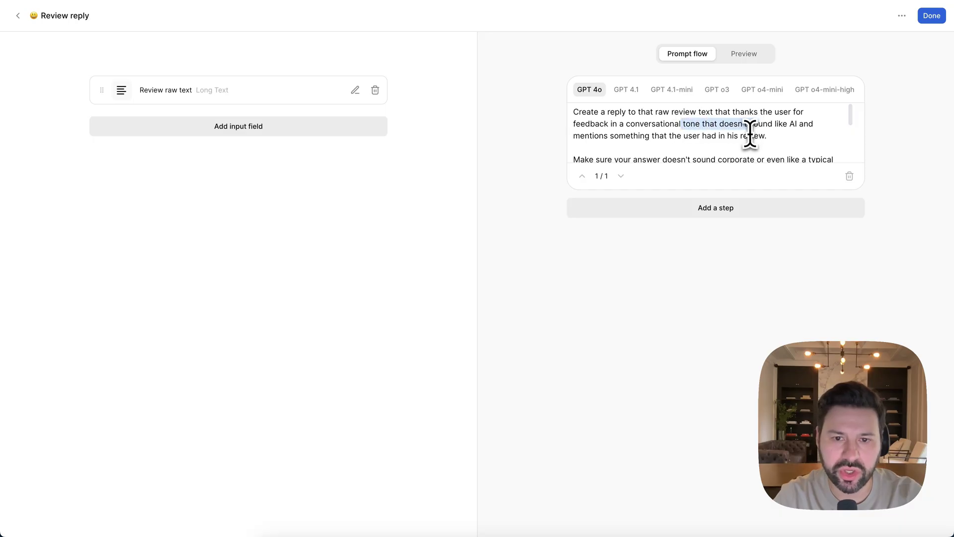
scroll(742, 145, "down", 3)
left_click_drag(642, 120, 718, 124)
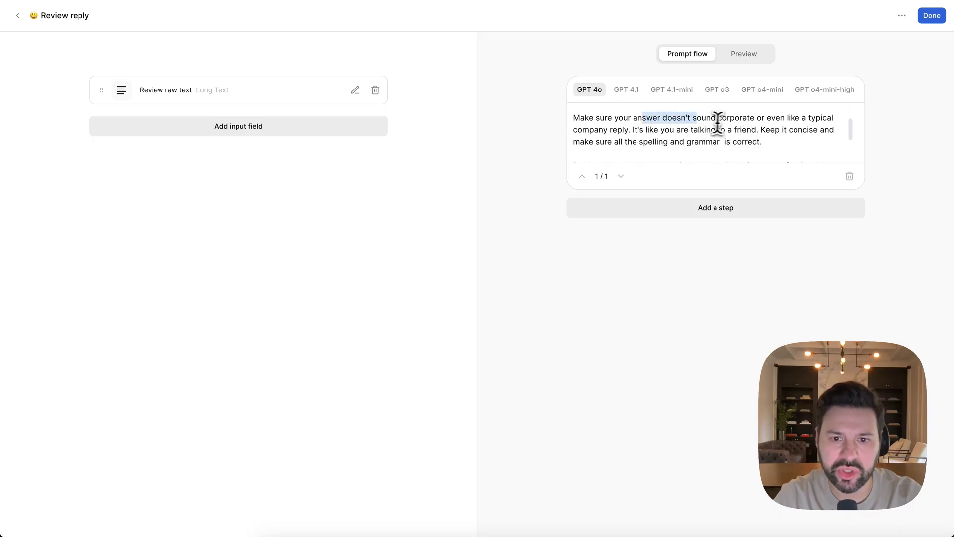
scroll(743, 139, "down", 3)
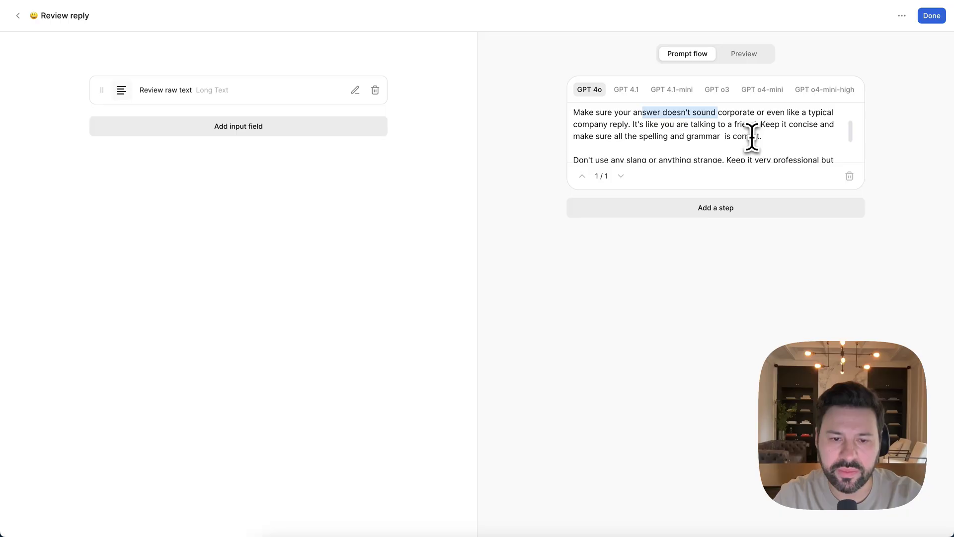
scroll(753, 137, "down", 2)
scroll(753, 136, "up", 6)
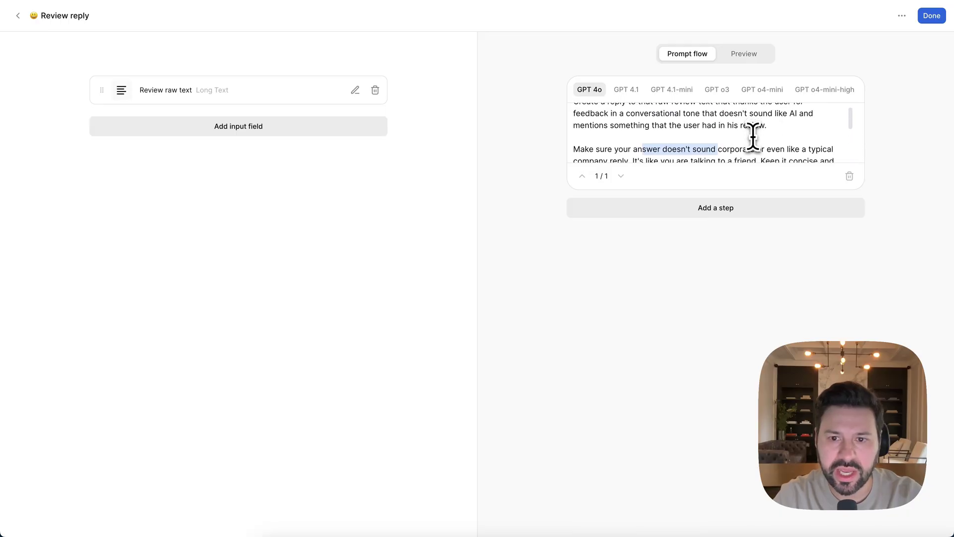
scroll(753, 137, "down", 2)
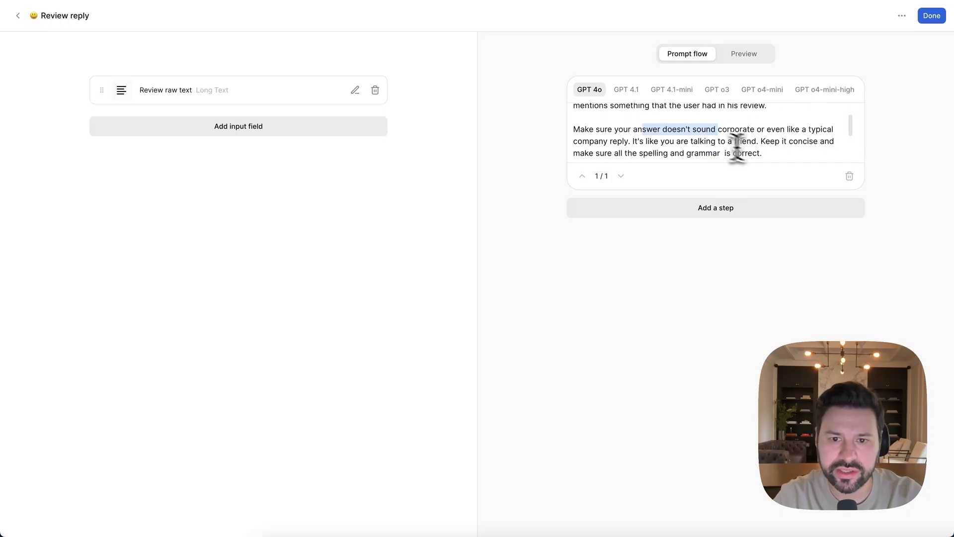
scroll(706, 124, "up", 2)
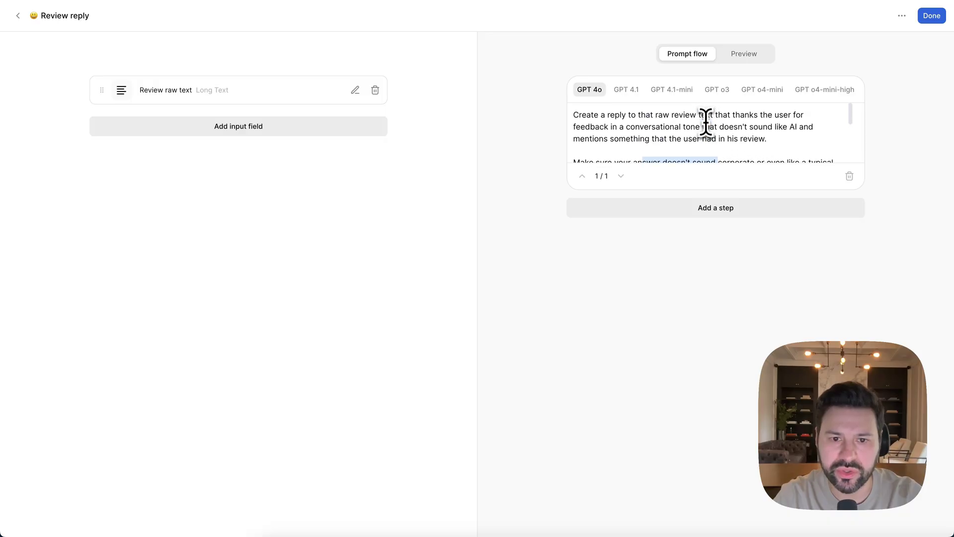
scroll(705, 123, "down", 5)
left_click_drag(594, 140, 644, 151)
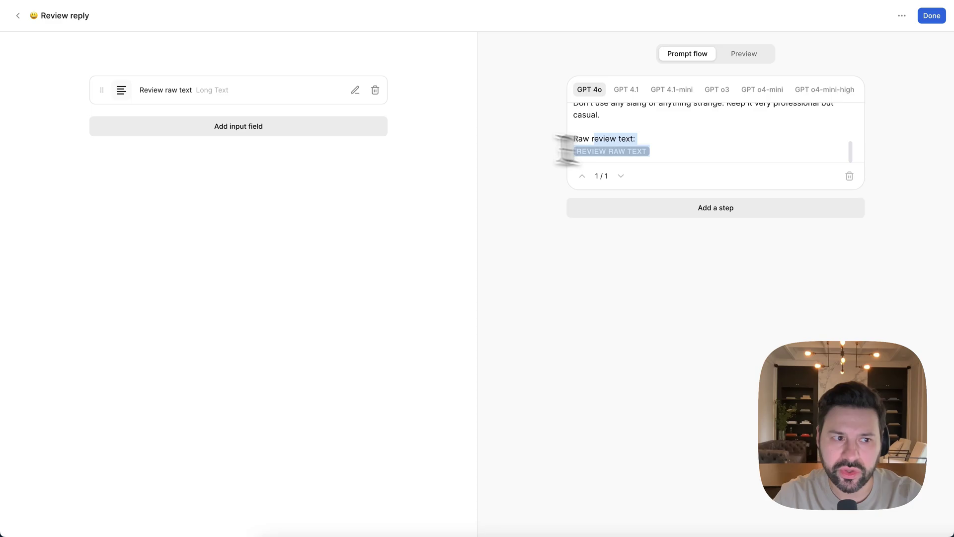
Return to Forms, reopen the Review reply form, and focus its Review raw text box
left_click(18, 16)
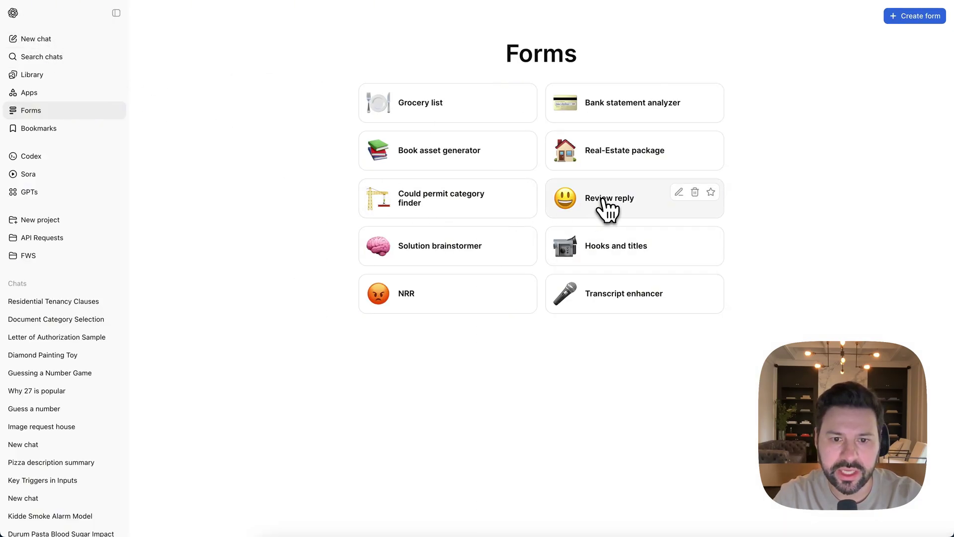
left_click(600, 200)
left_click(383, 442)
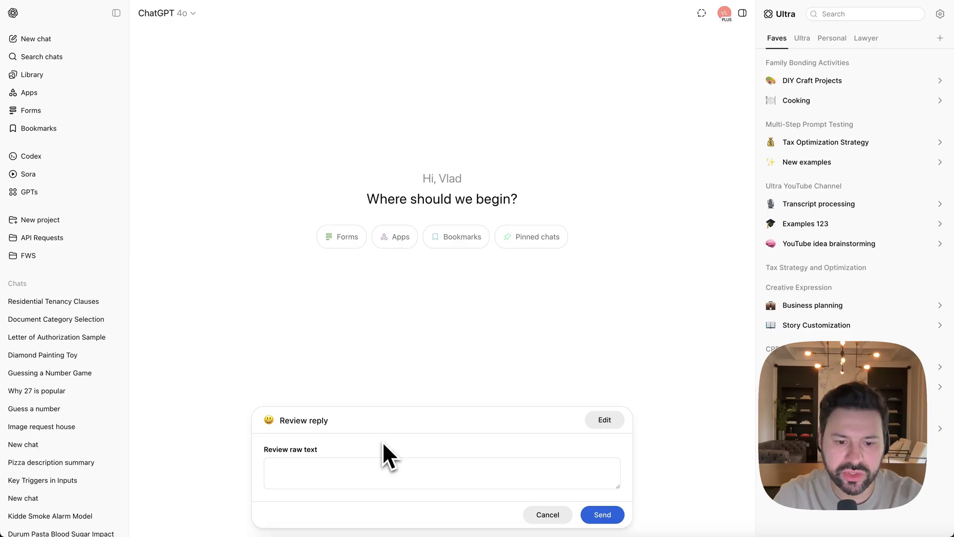
left_click(343, 469)
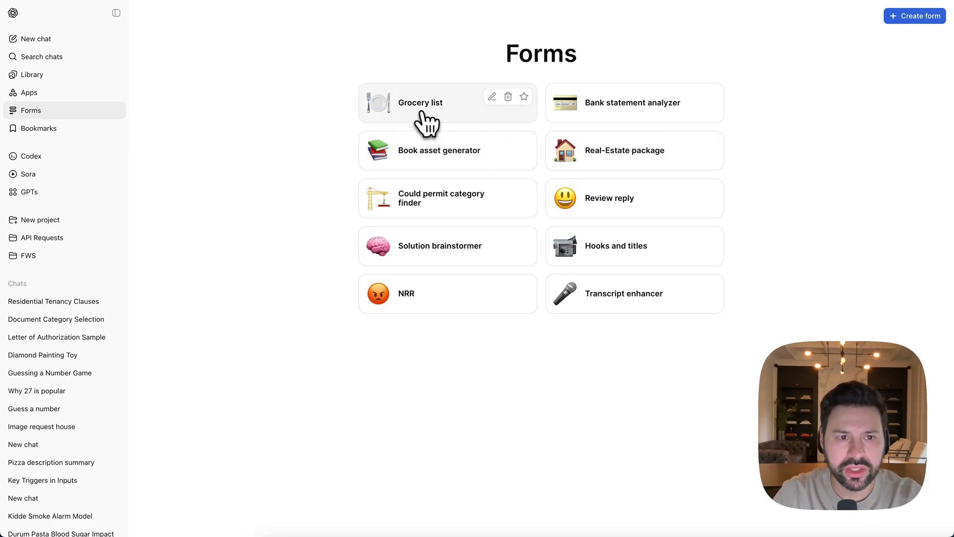
Open the Grocery list form's editor and inspect its aisle-categorizing GPT 4o prompt
left_click(427, 108)
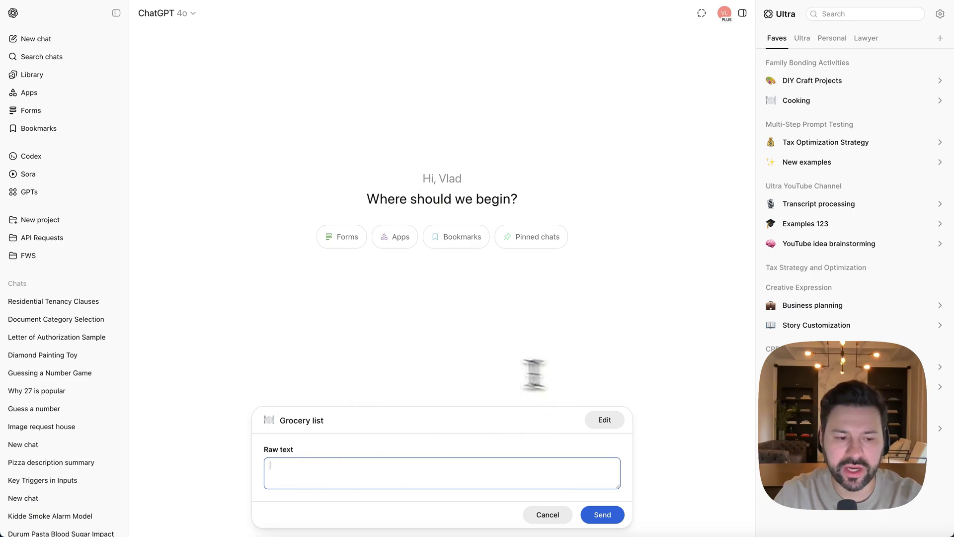
left_click(605, 419)
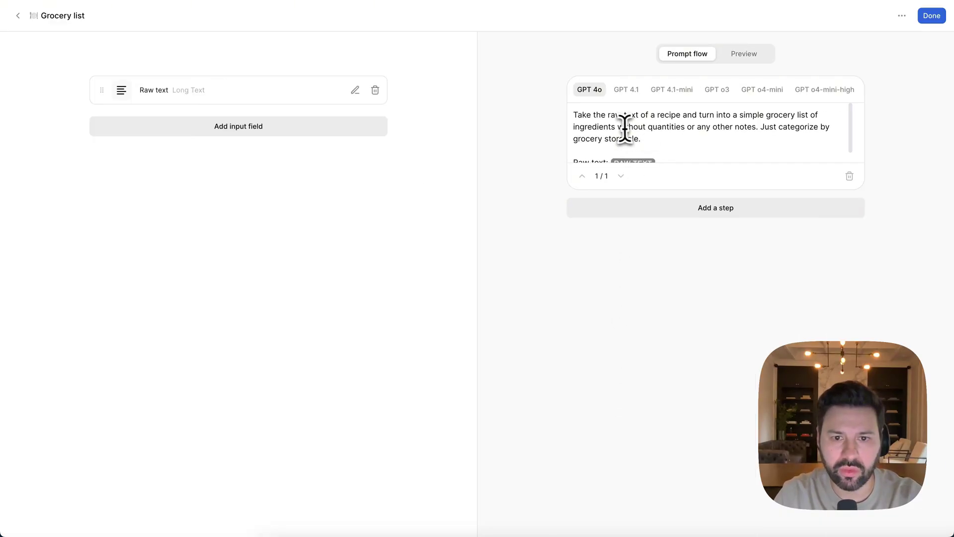
left_click_drag(617, 127, 808, 130)
left_click(711, 128)
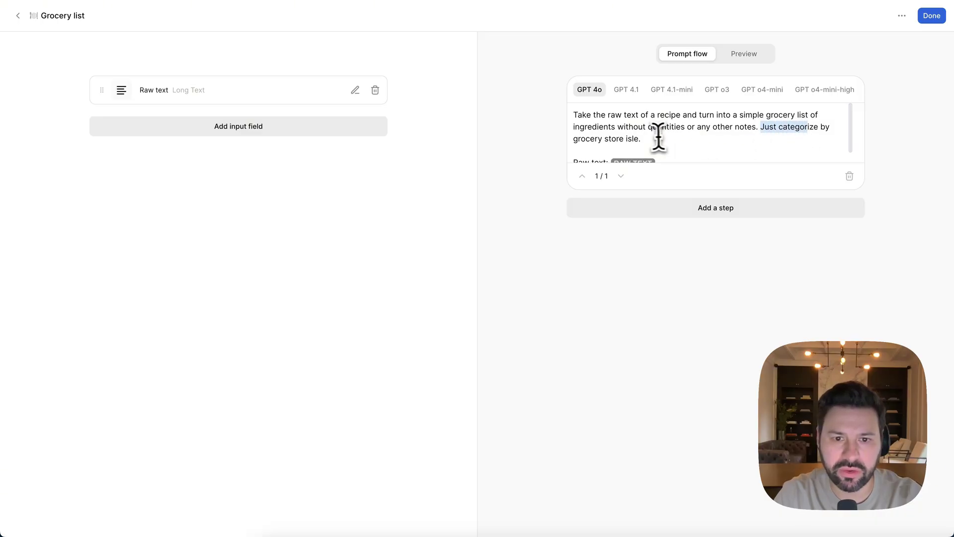
scroll(645, 137, "down", 1)
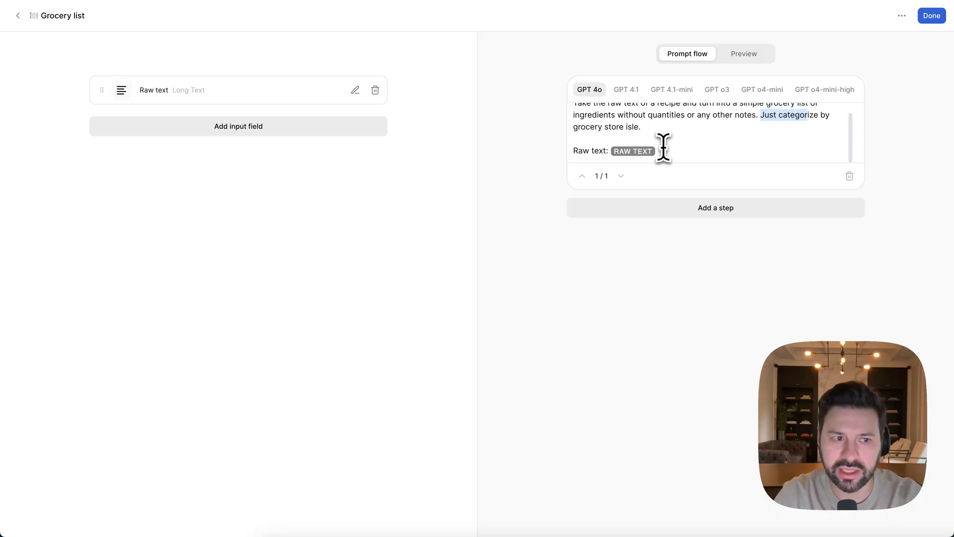
Open the Grocery list form in a new chat and submit the pasted teriyaki chicken recipe
left_click(19, 15)
left_click(415, 112)
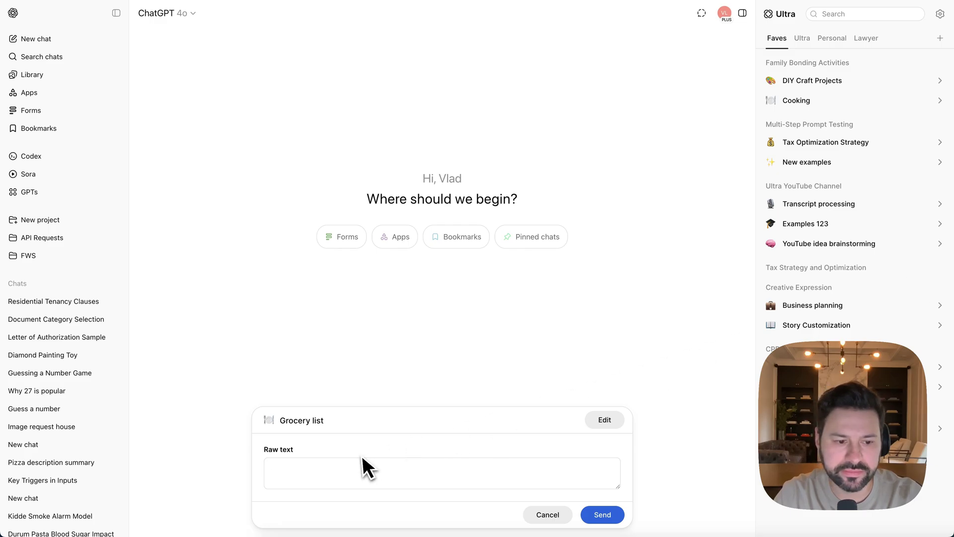
left_click(328, 470)
key("ctrl+v")
scroll(330, 476, "up", 15)
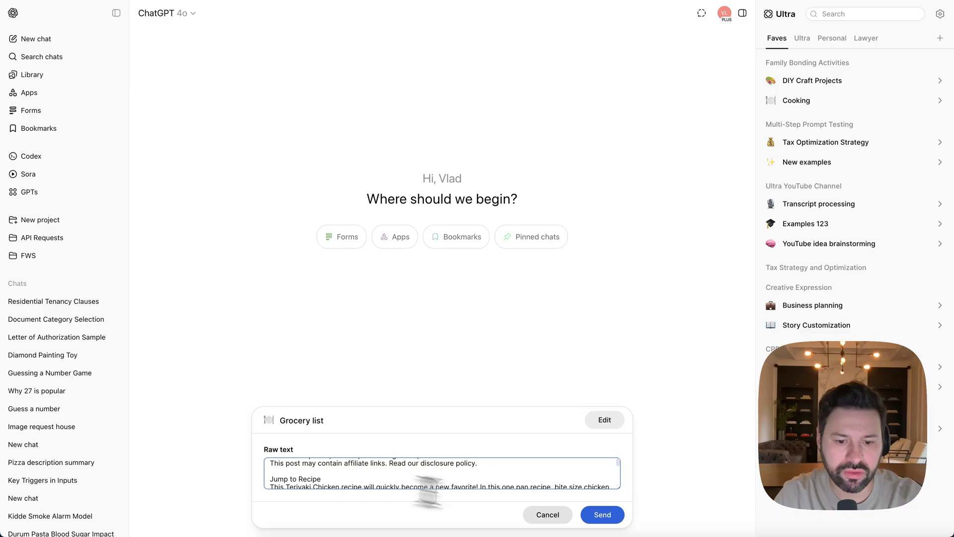
left_click(602, 514)
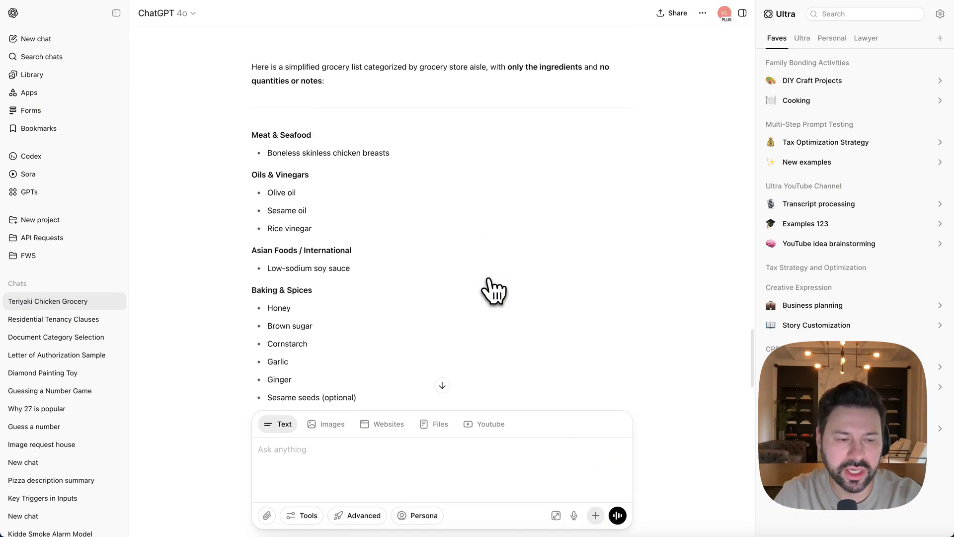
Review the aisle-sorted list, highlighting Baking & Spices, Oils & Vinegars and Meat & Seafood headings
scroll(491, 290, "down", 2)
scroll(426, 260, "up", 2)
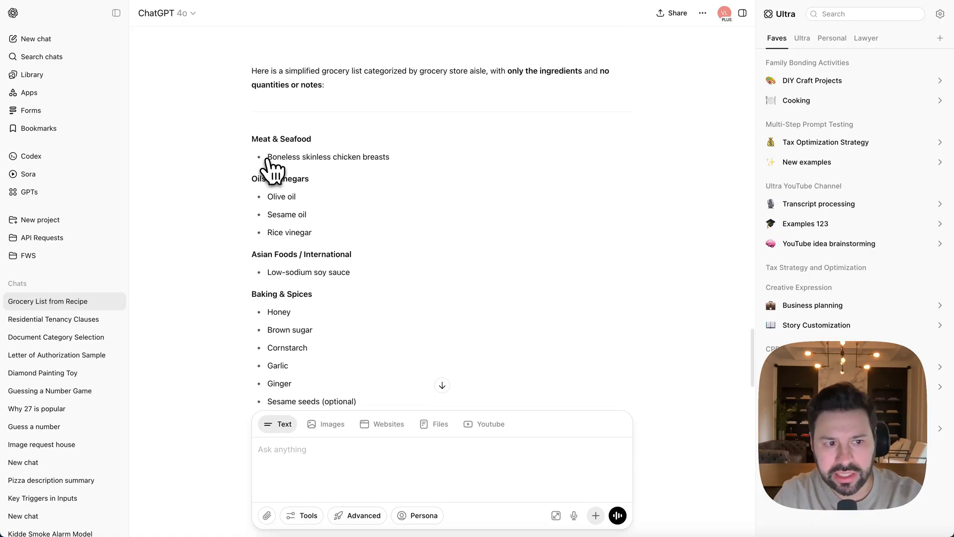
scroll(271, 169, "down", 1)
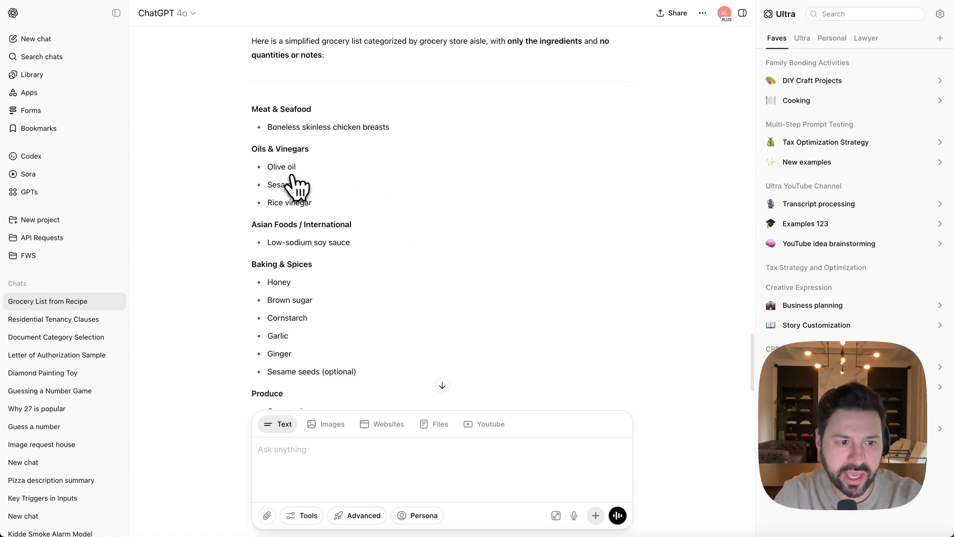
scroll(296, 187, "down", 2)
triple_click(282, 217)
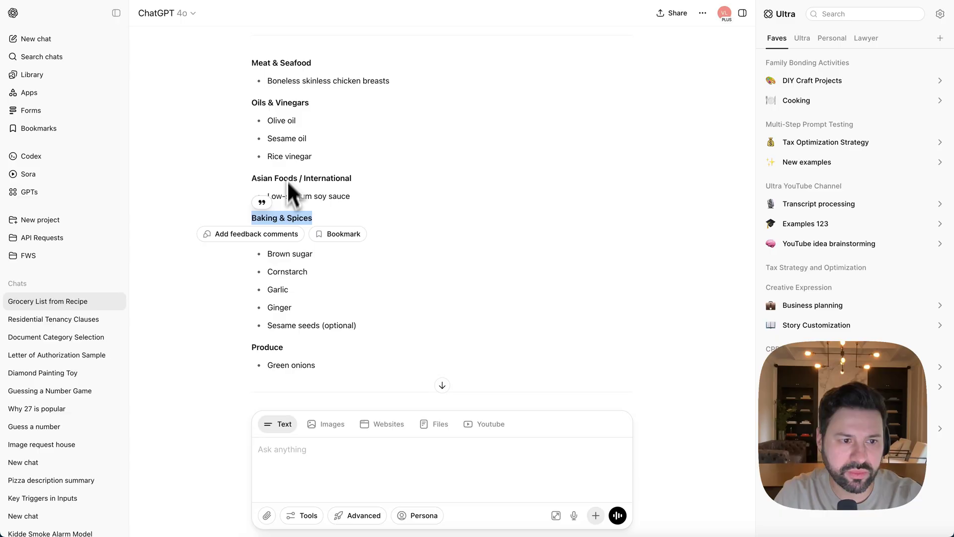
triple_click(287, 106)
scroll(323, 156, "up", 1)
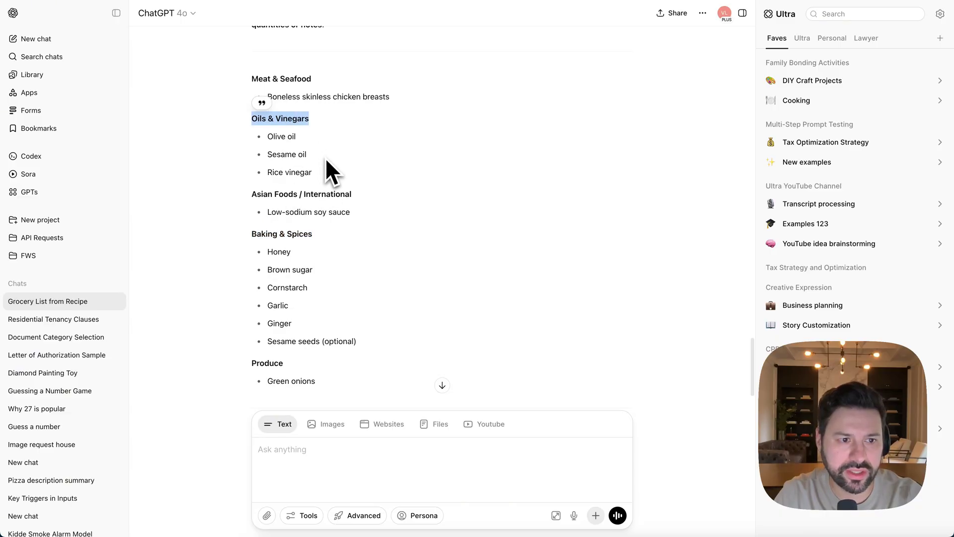
triple_click(303, 79)
scroll(386, 195, "up", 2)
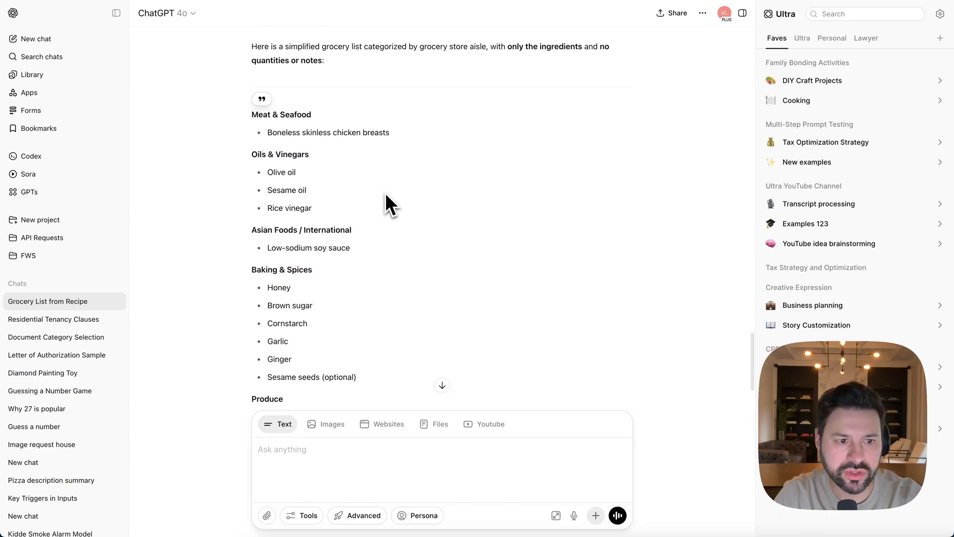
scroll(386, 196, "up", 2)
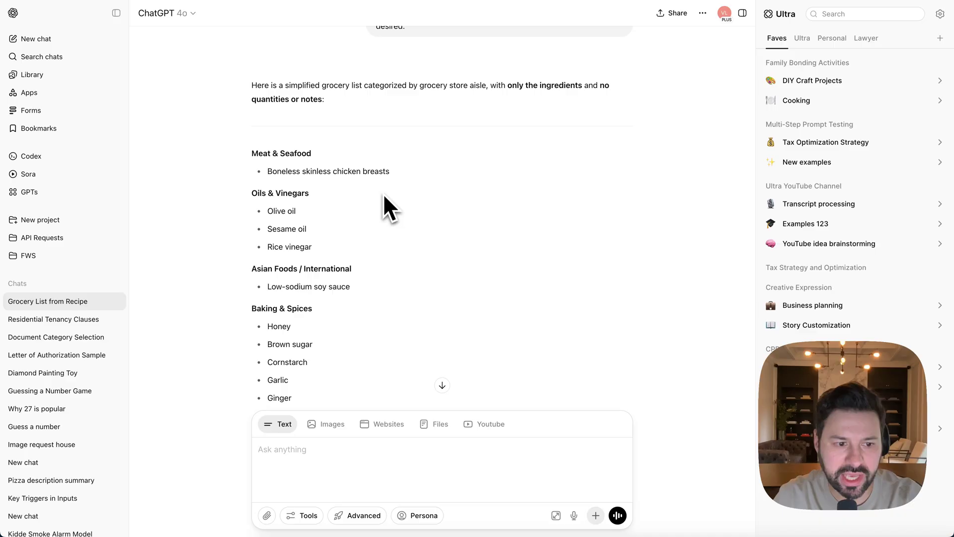
scroll(383, 199, "down", 8)
scroll(383, 198, "up", 3)
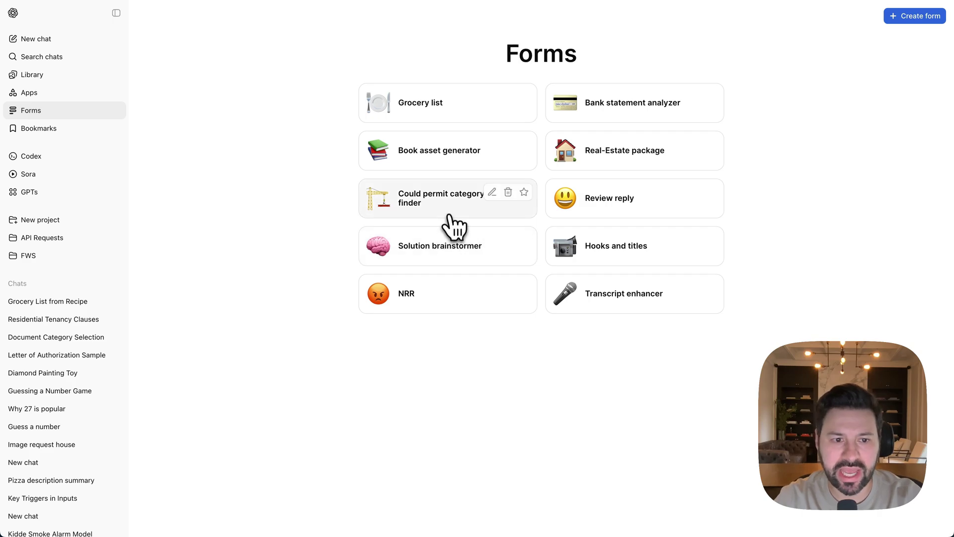
Open the Could permit category finder editor and scroll through its prompt and category list
left_click(450, 217)
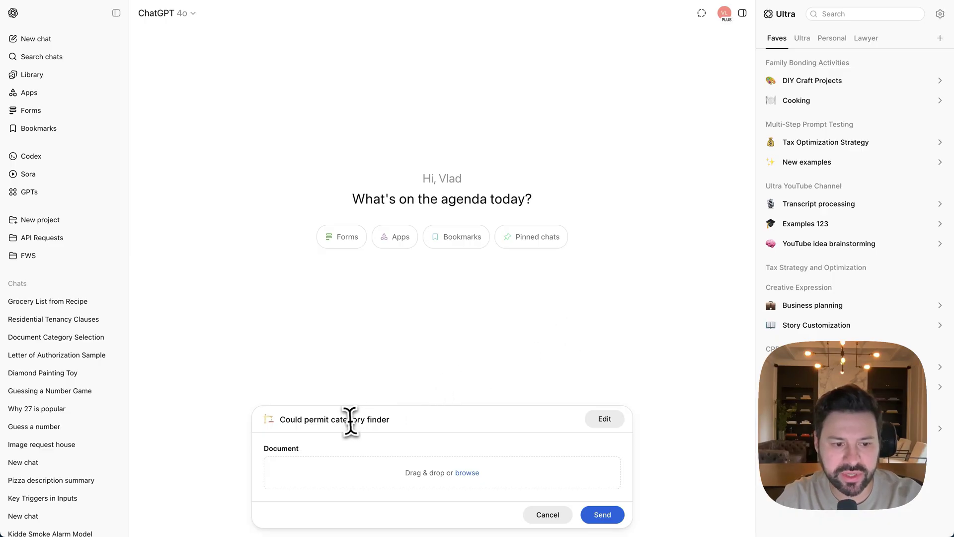
left_click(605, 421)
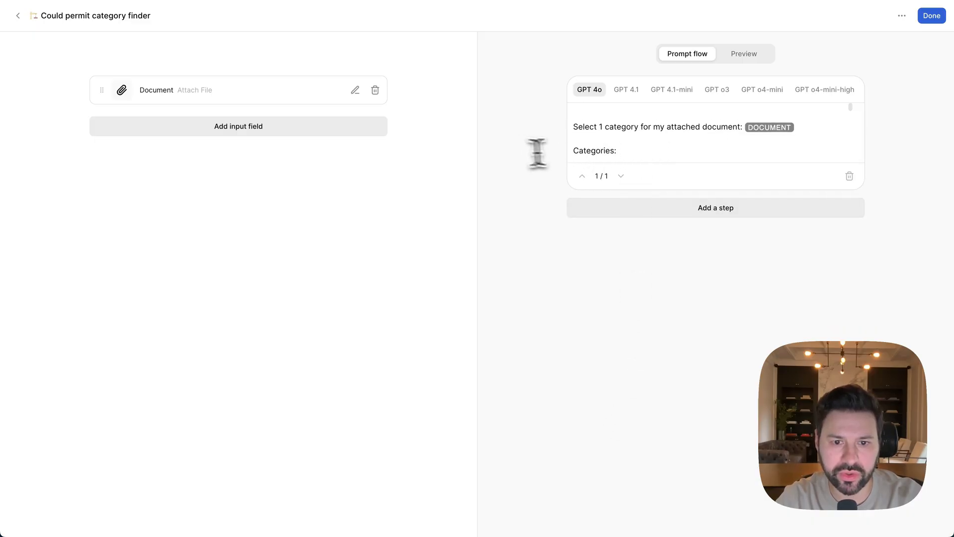
scroll(619, 149, "down", 2)
scroll(618, 150, "down", 10)
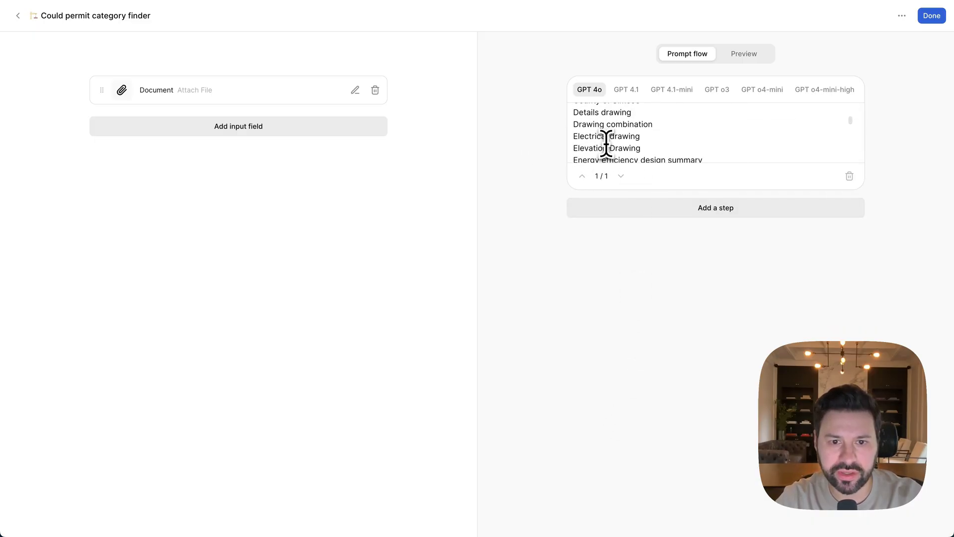
scroll(606, 144, "down", 10)
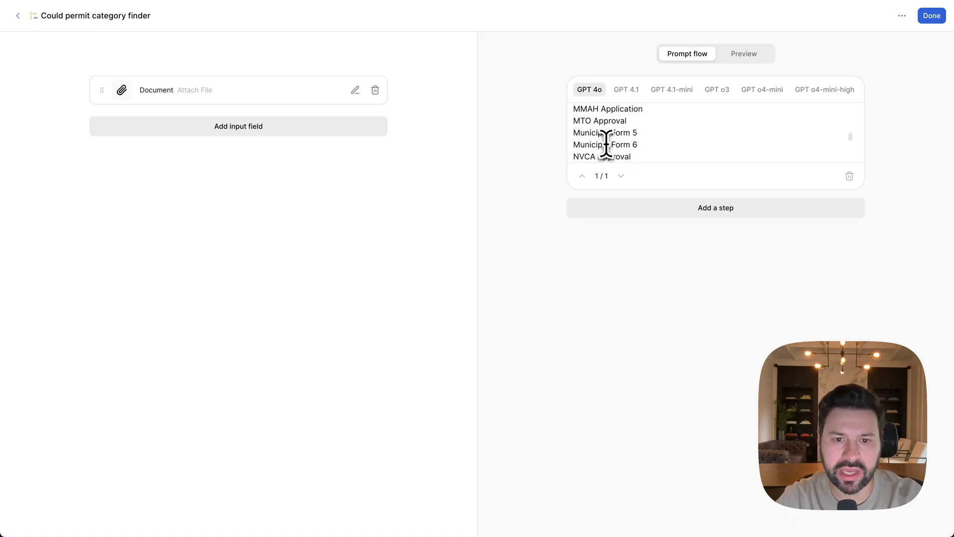
scroll(606, 144, "up", 15)
scroll(606, 144, "up", 10)
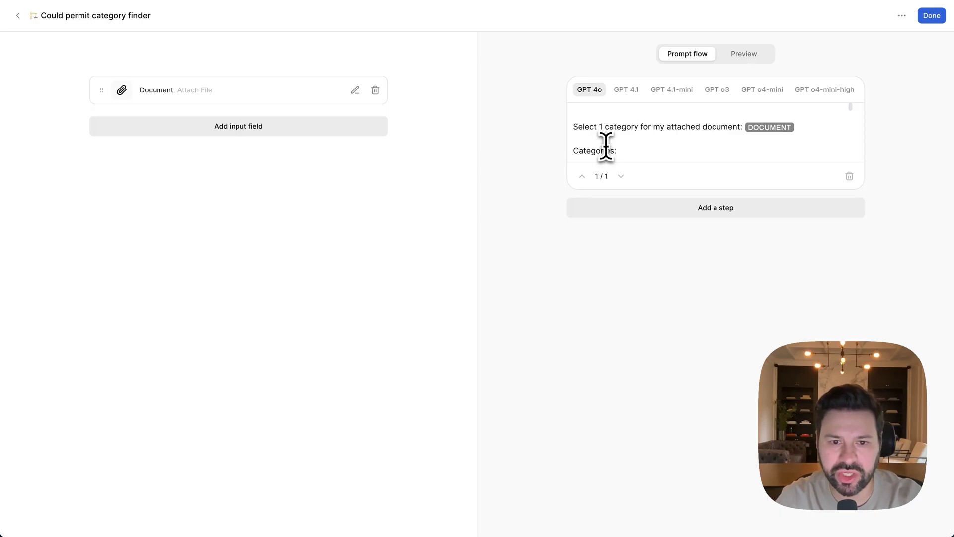
scroll(607, 147, "down", 5)
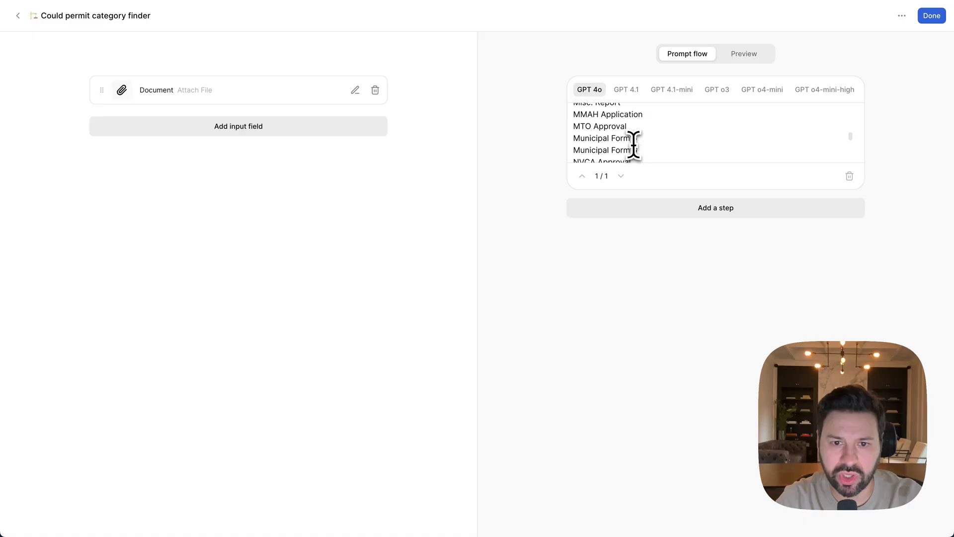
scroll(634, 146, "up", 5)
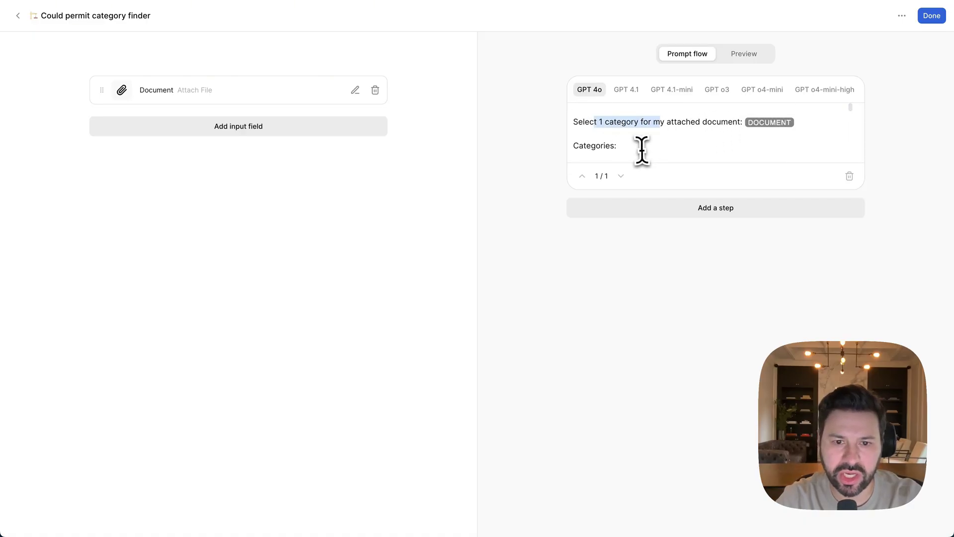
scroll(641, 149, "down", 3)
scroll(641, 149, "down", 6)
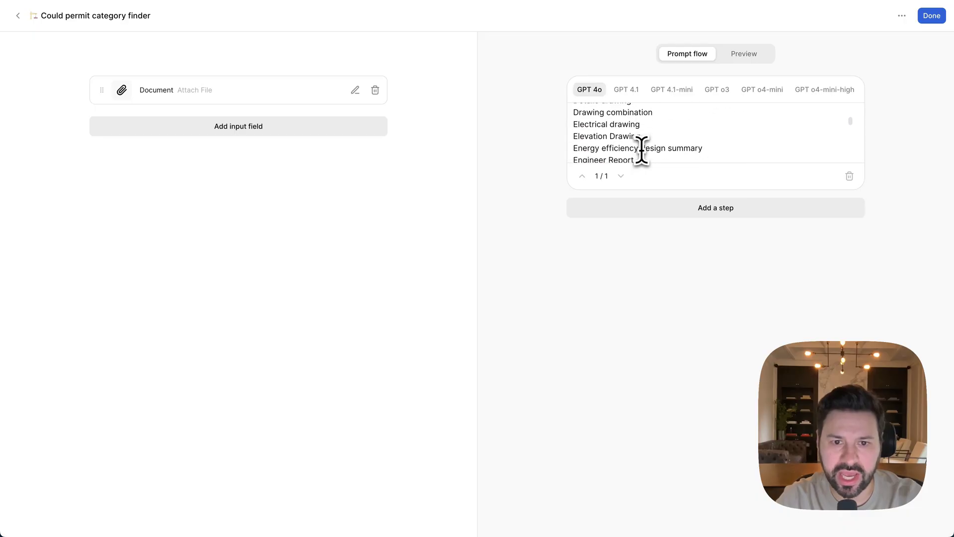
scroll(641, 149, "down", 8)
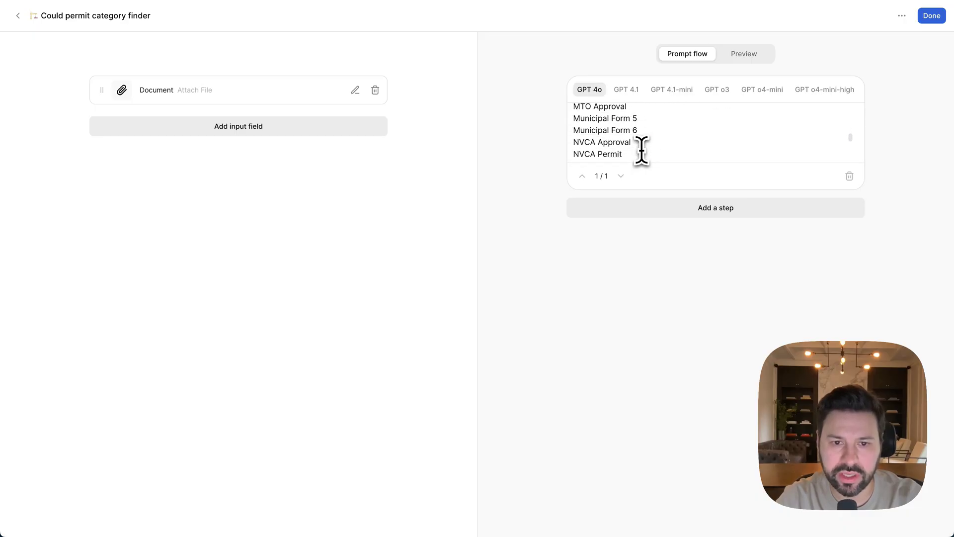
scroll(641, 149, "up", 15)
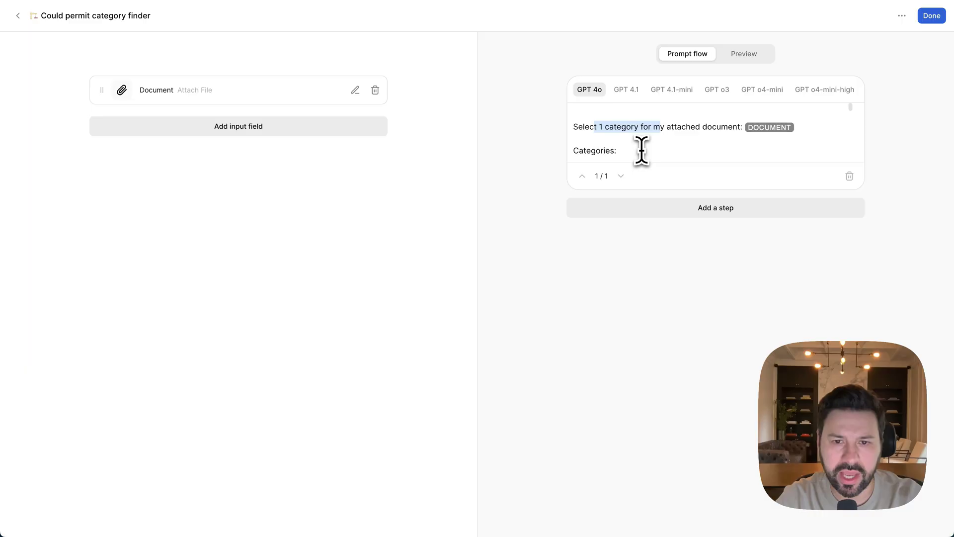
From the Forms list, submit letter.pdf to the Could permit category finder; it returns Letter of Authorization
left_click(19, 15)
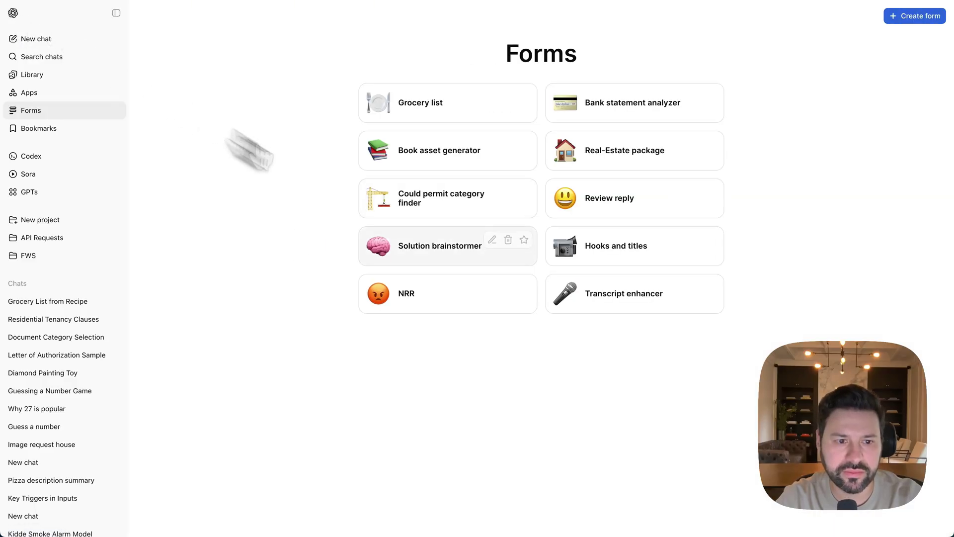
left_click(437, 215)
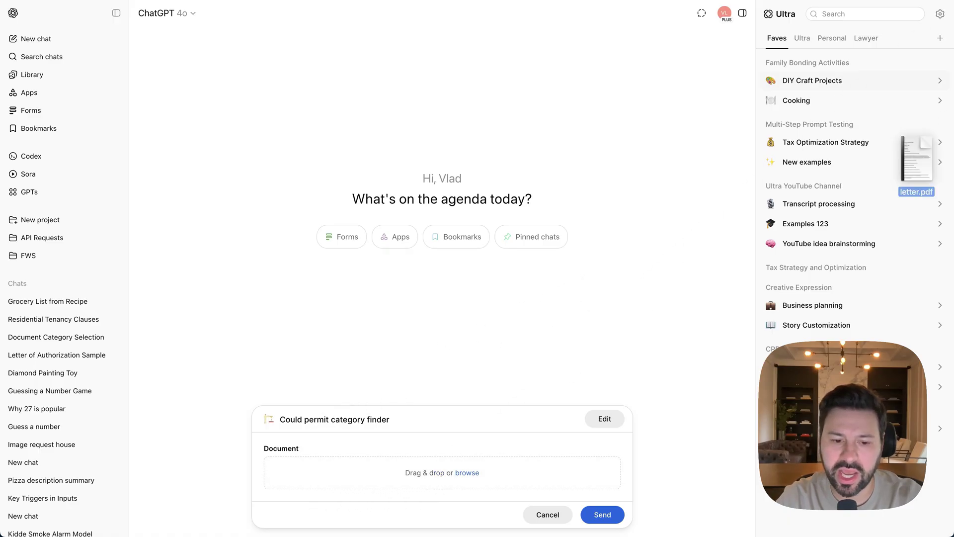
left_click_drag(924, 169, 464, 472)
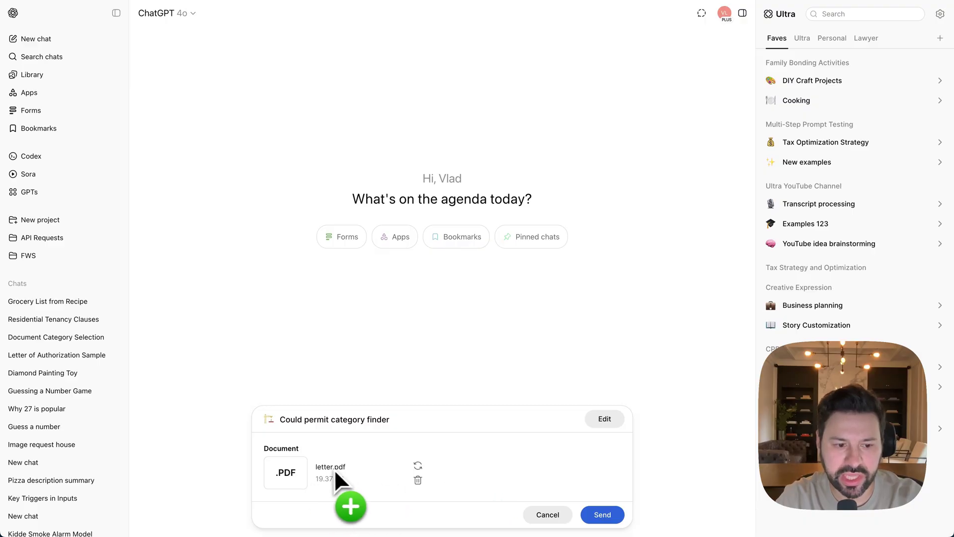
left_click(607, 516)
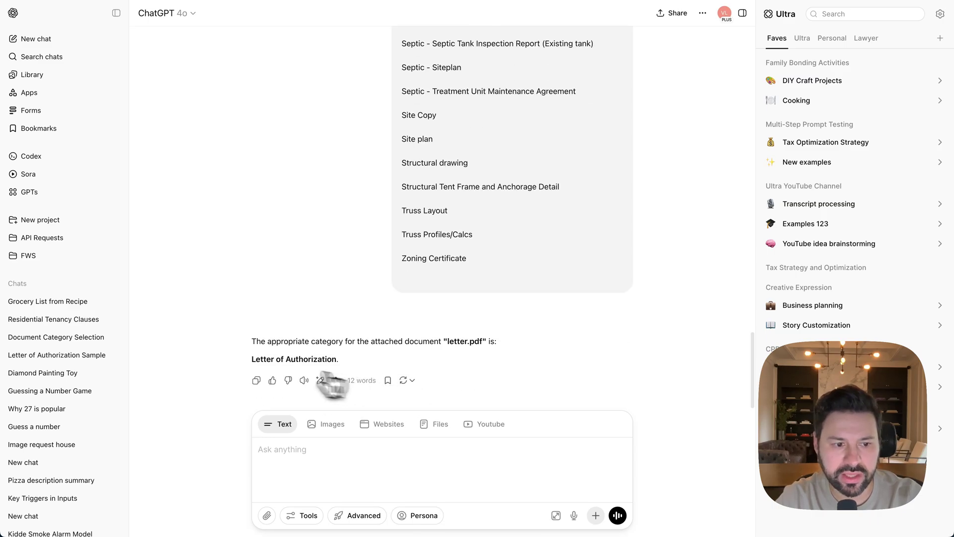
double_click(294, 359)
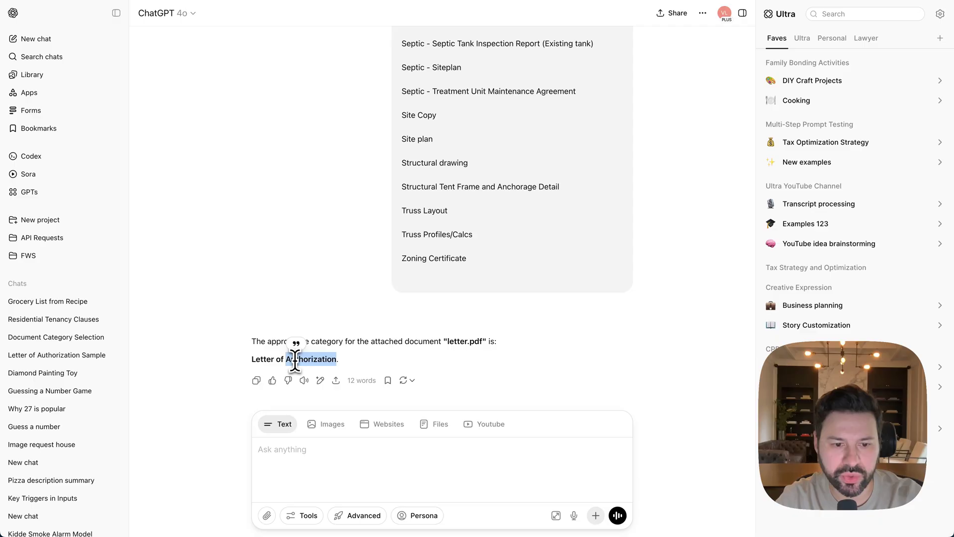
left_click(394, 367)
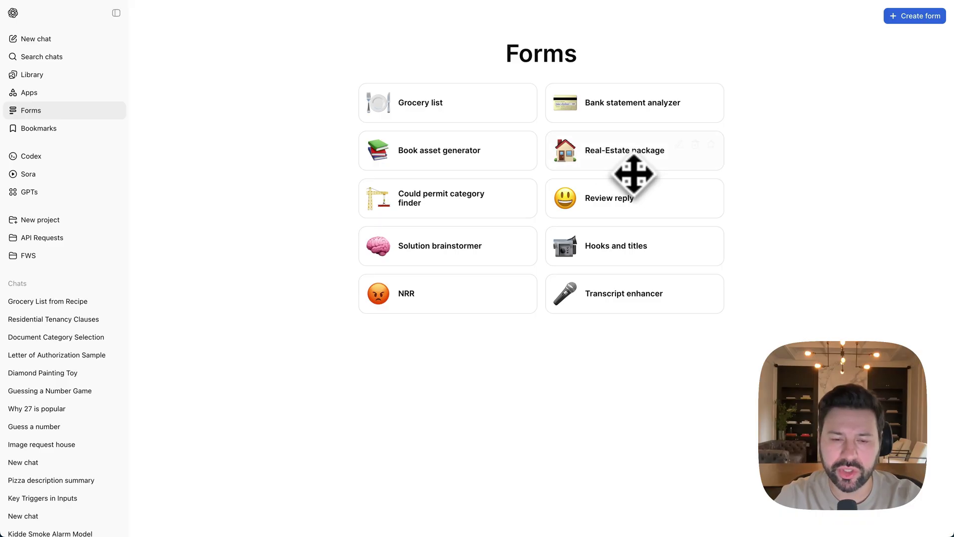
Inspect the Real-Estate package editor's MLS description, email blasts and Facebook post prompt steps
left_click(624, 164)
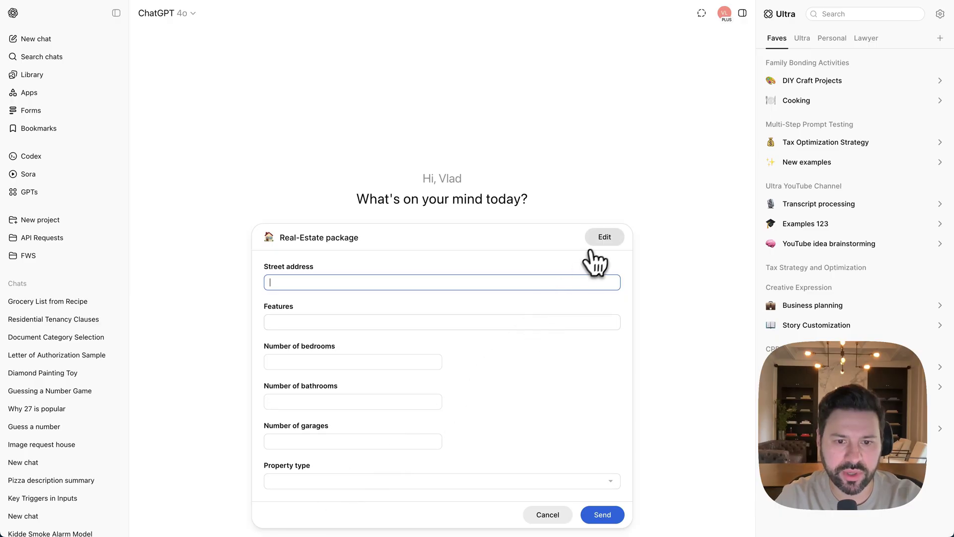
left_click(604, 239)
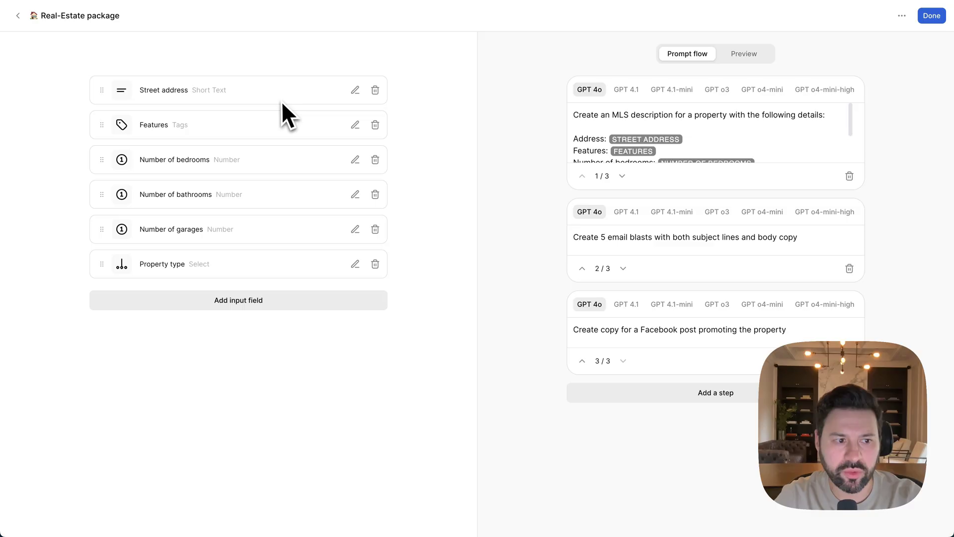
left_click(654, 128)
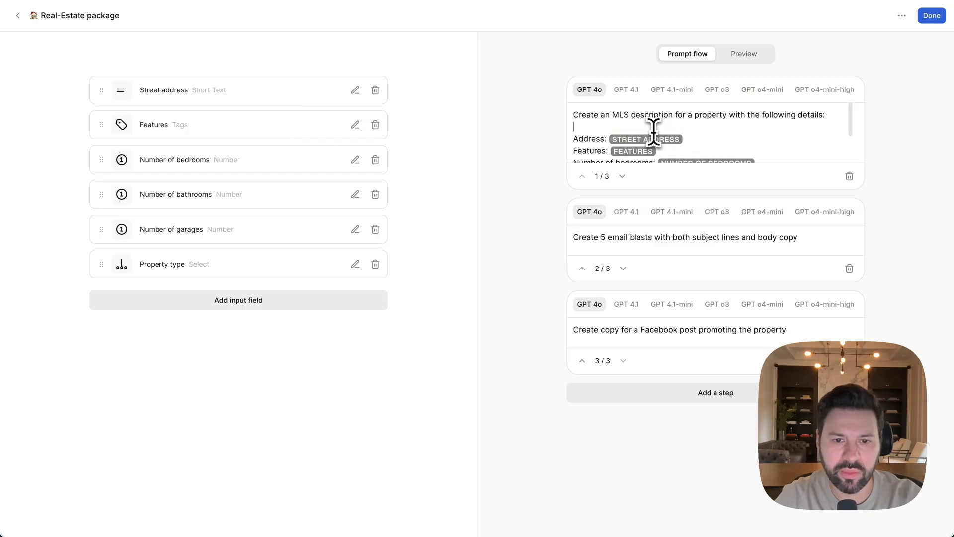
left_click_drag(586, 115, 642, 119)
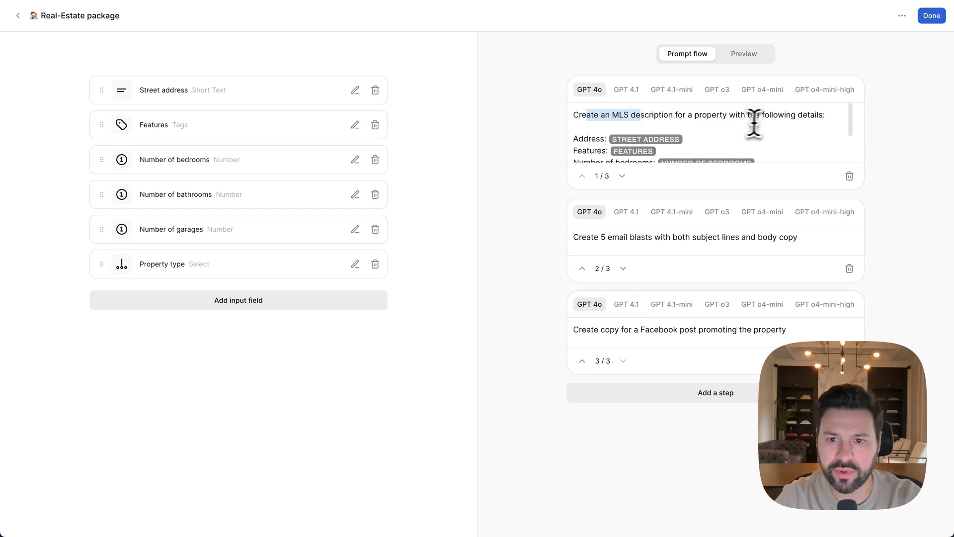
scroll(720, 122, "down", 2)
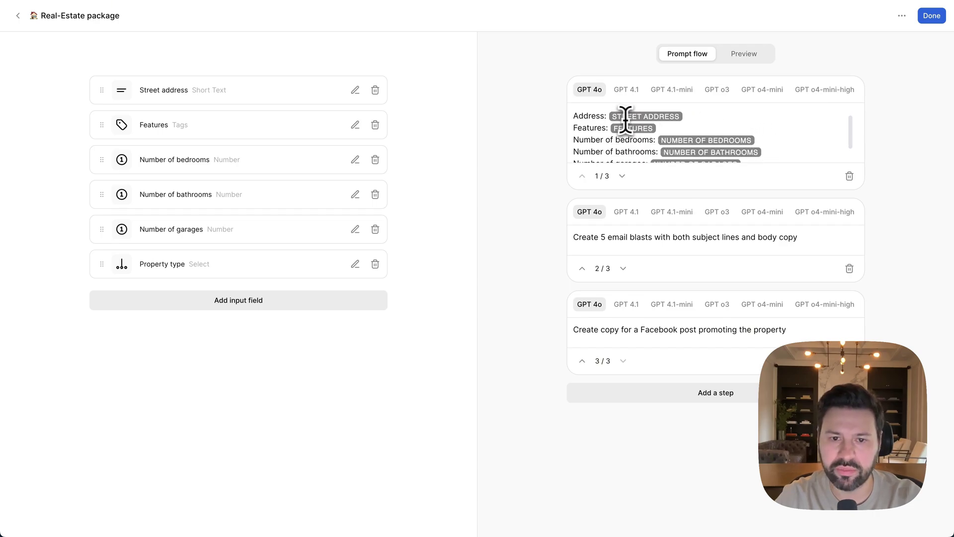
scroll(673, 146, "down", 2)
scroll(641, 134, "up", 5)
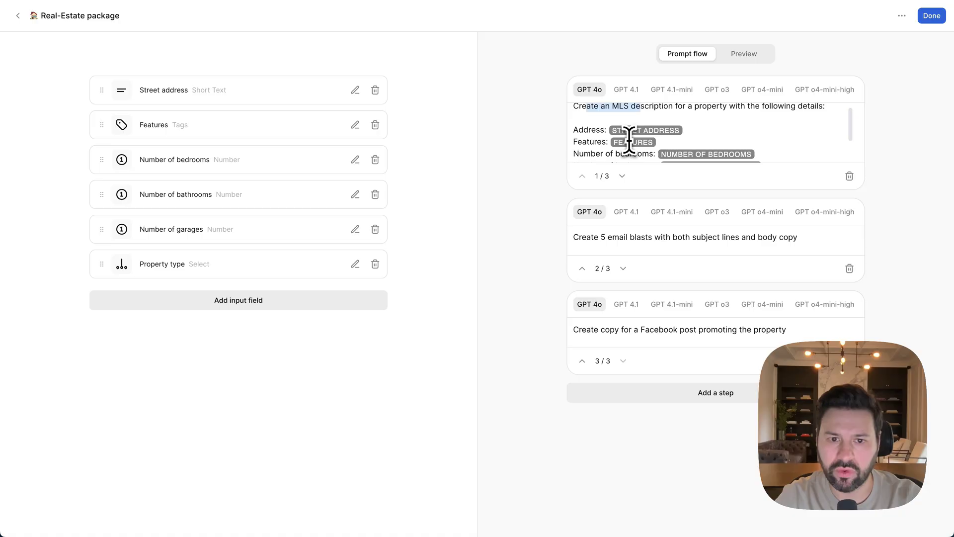
triple_click(638, 237)
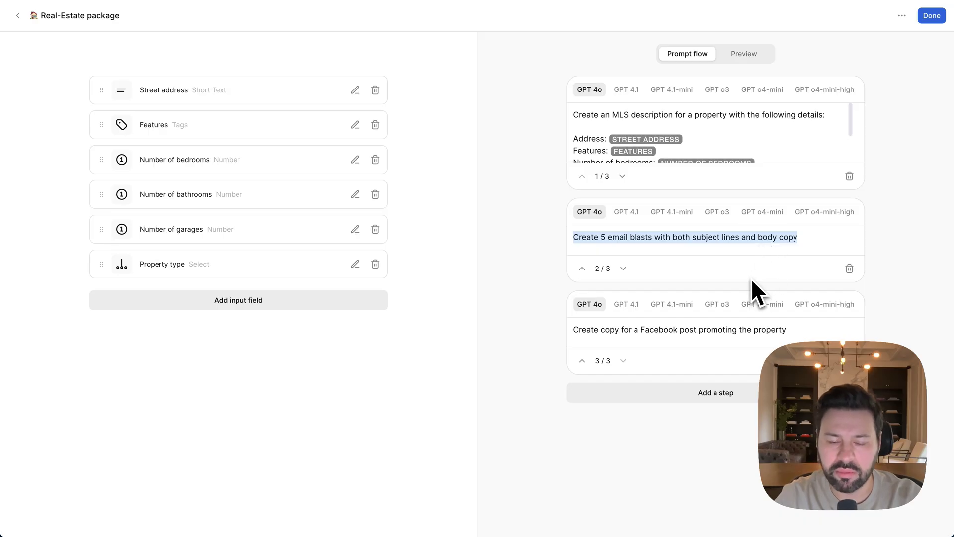
triple_click(659, 330)
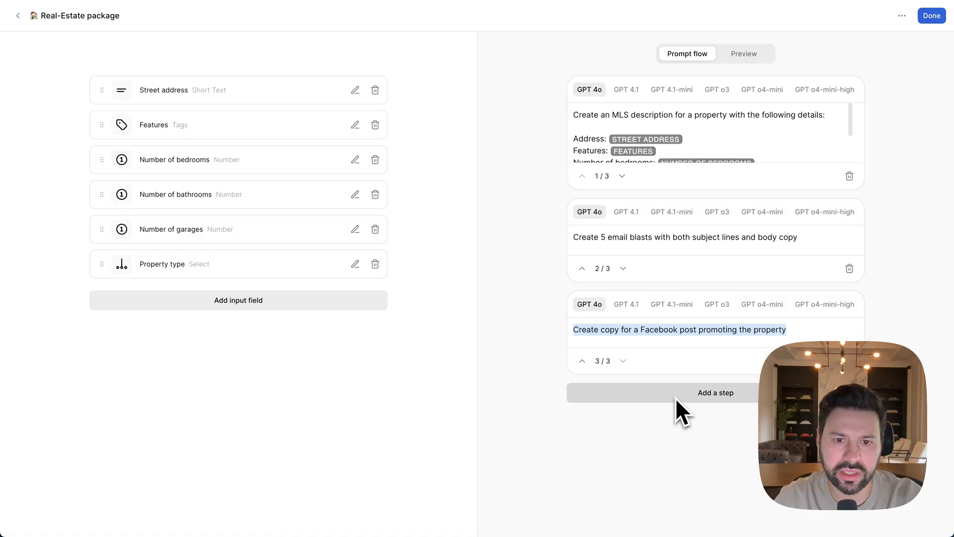
left_click(18, 15)
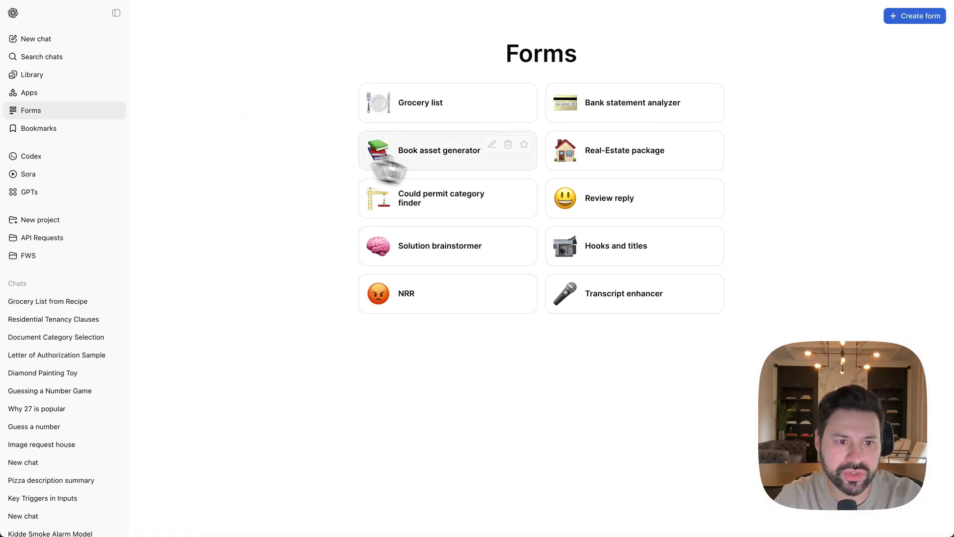
left_click(591, 166)
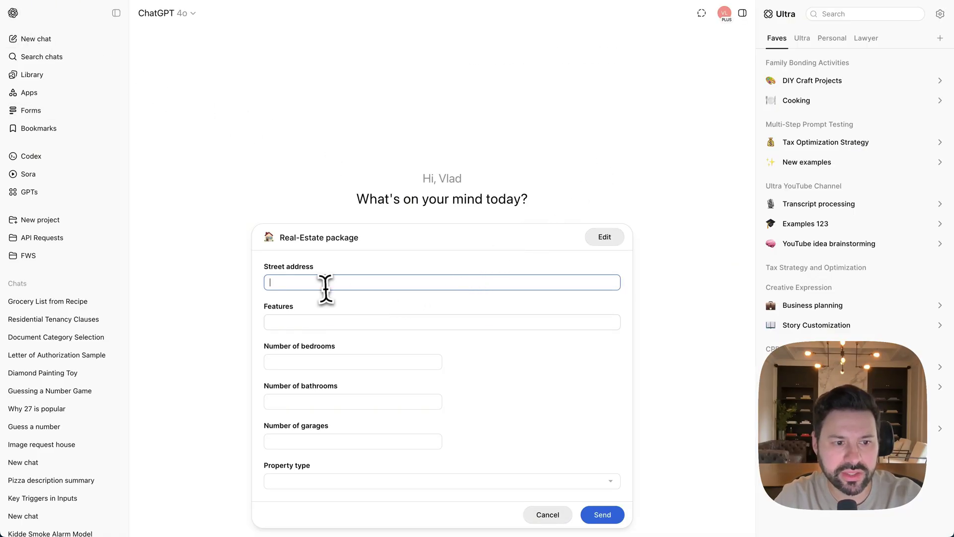
left_click(314, 320)
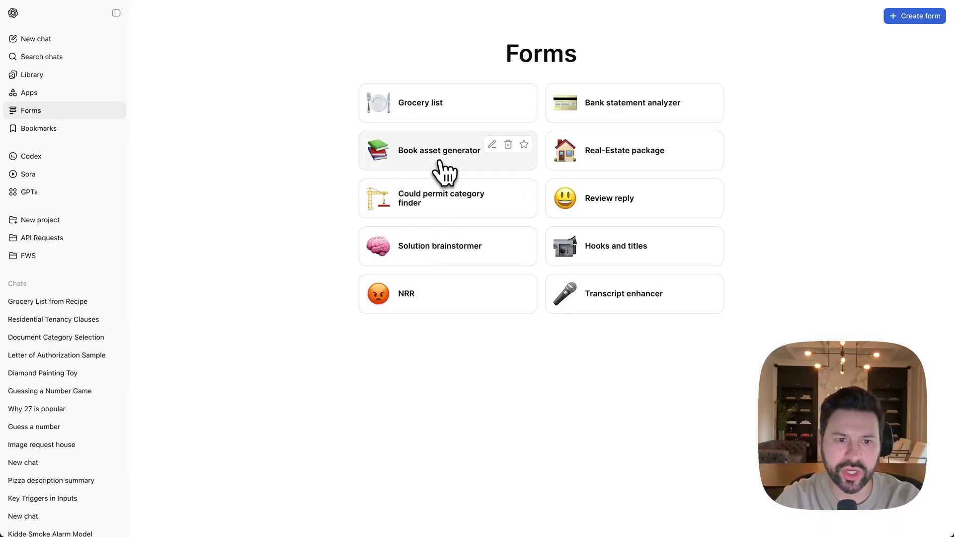
left_click(440, 158)
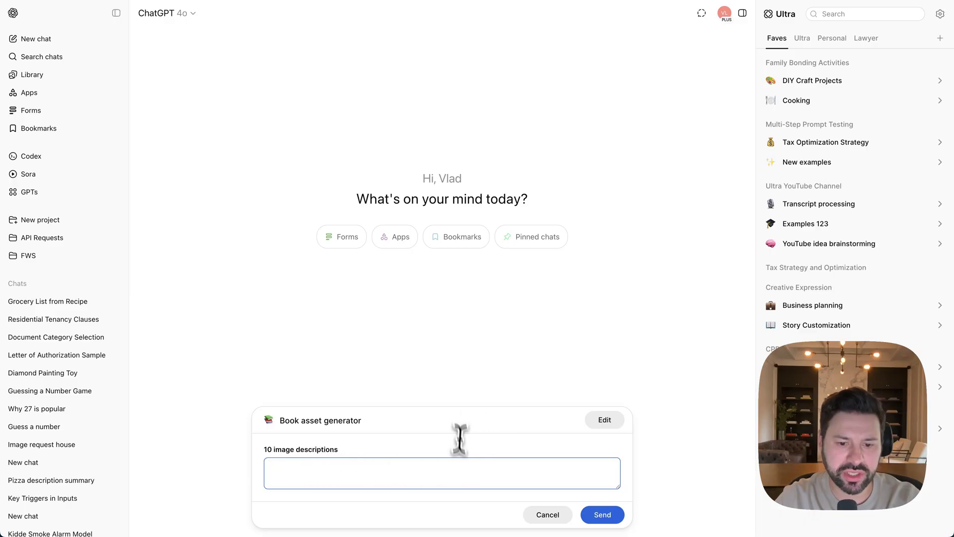
left_click(606, 421)
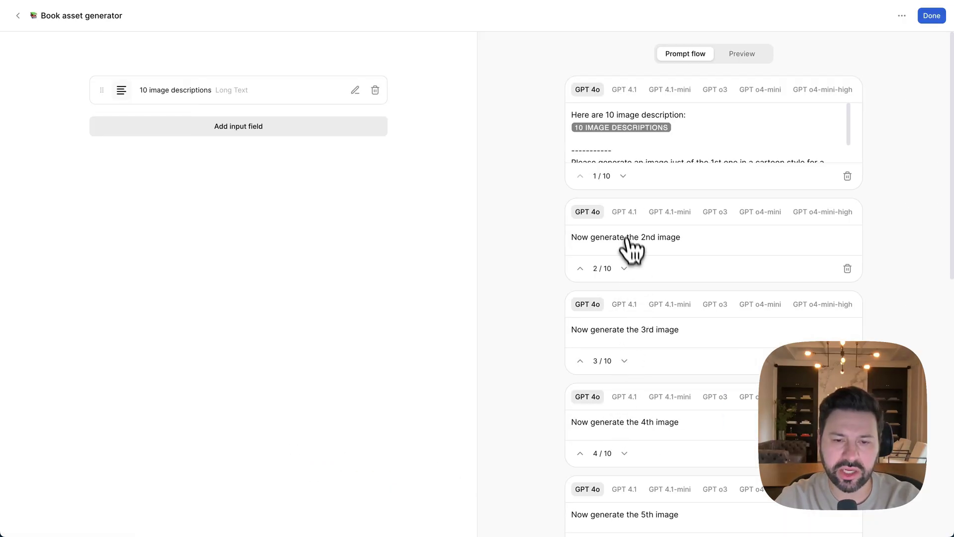
scroll(549, 243, "down", 5)
scroll(546, 244, "down", 8)
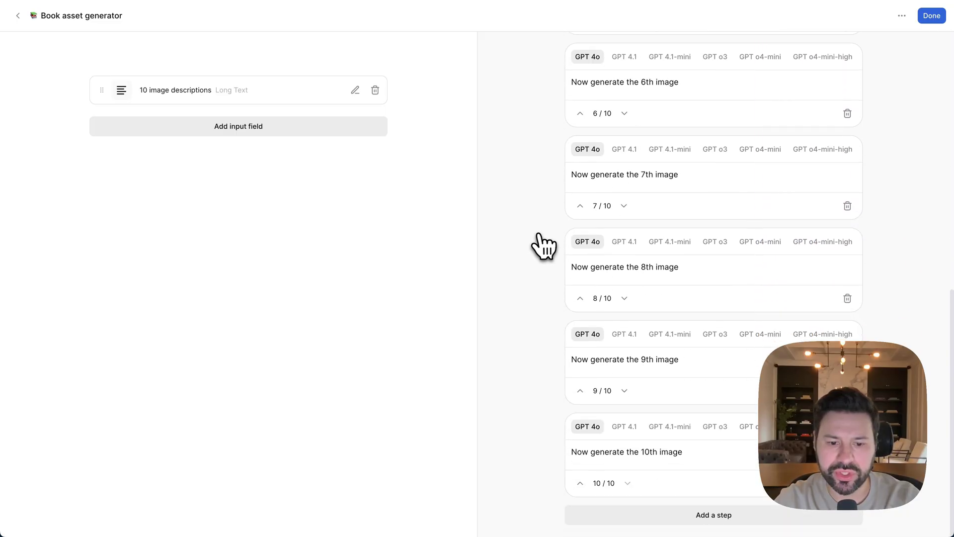
scroll(507, 358, "up", 15)
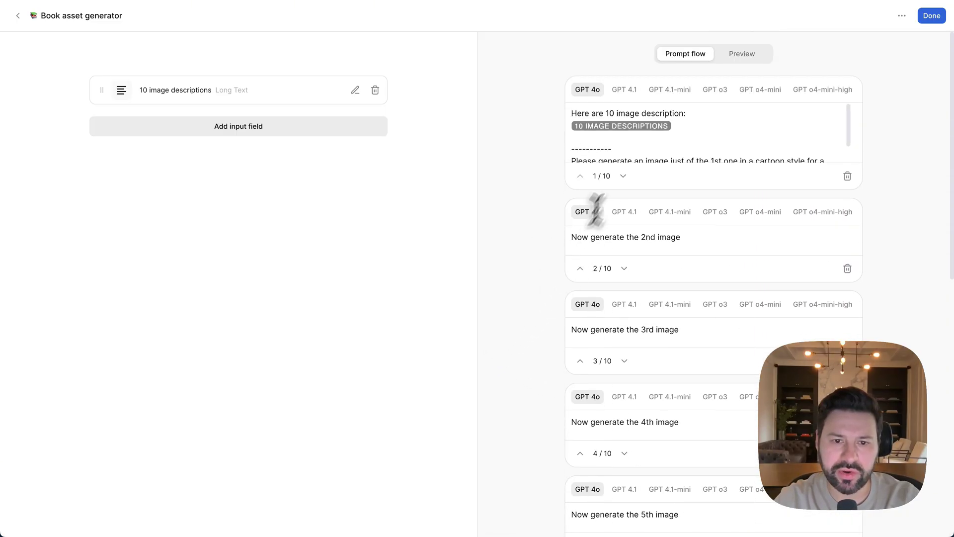
scroll(643, 145, "down", 1)
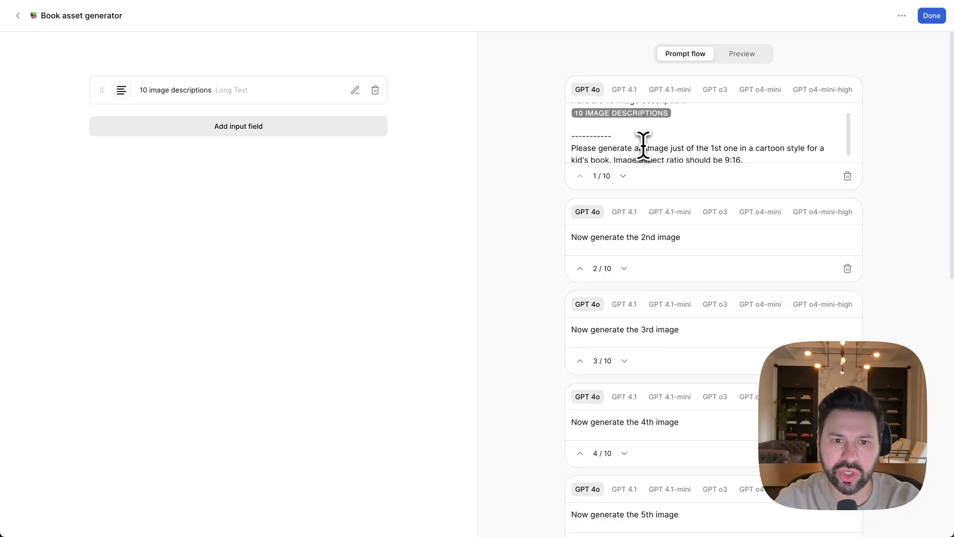
scroll(644, 145, "up", 1)
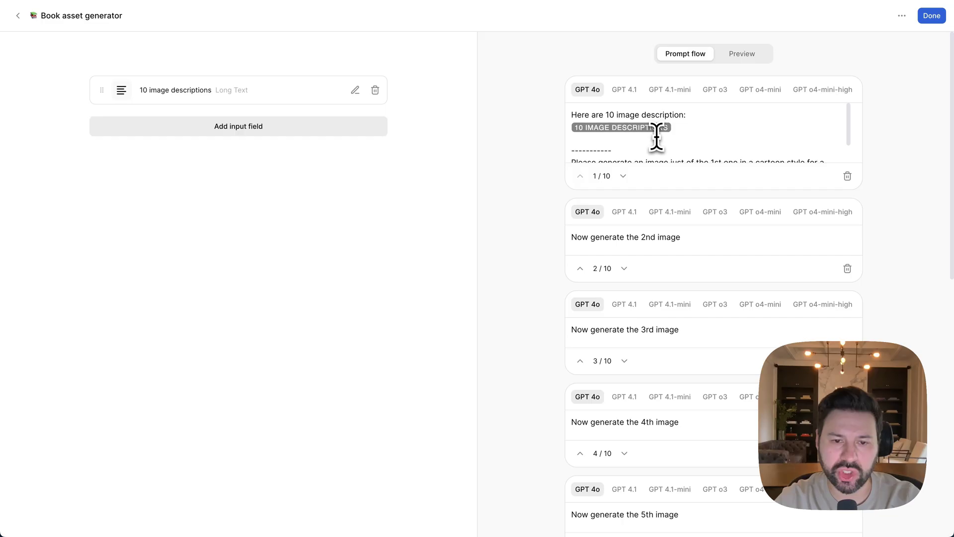
scroll(656, 138, "down", 2)
triple_click(610, 138)
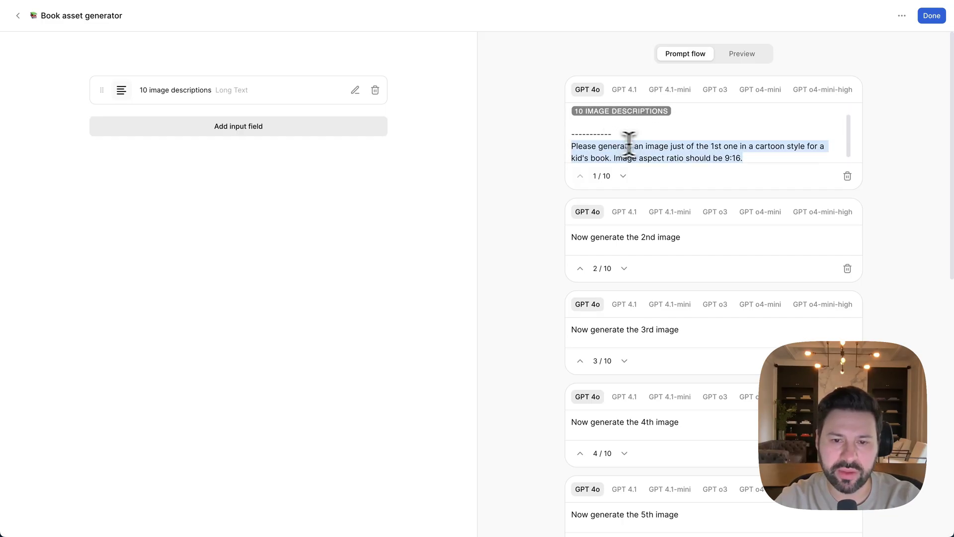
double_click(720, 146)
left_click_drag(721, 146, 805, 143)
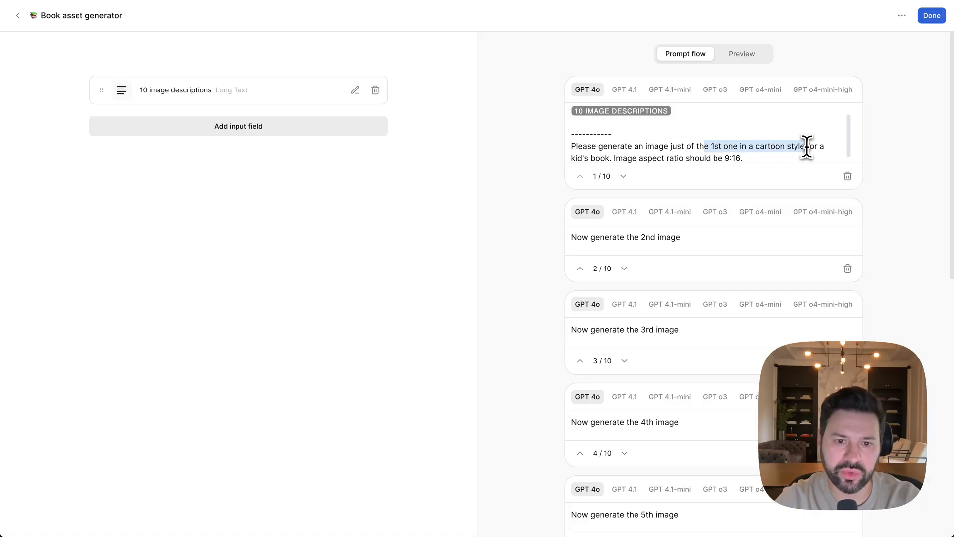
left_click_drag(609, 151, 751, 151)
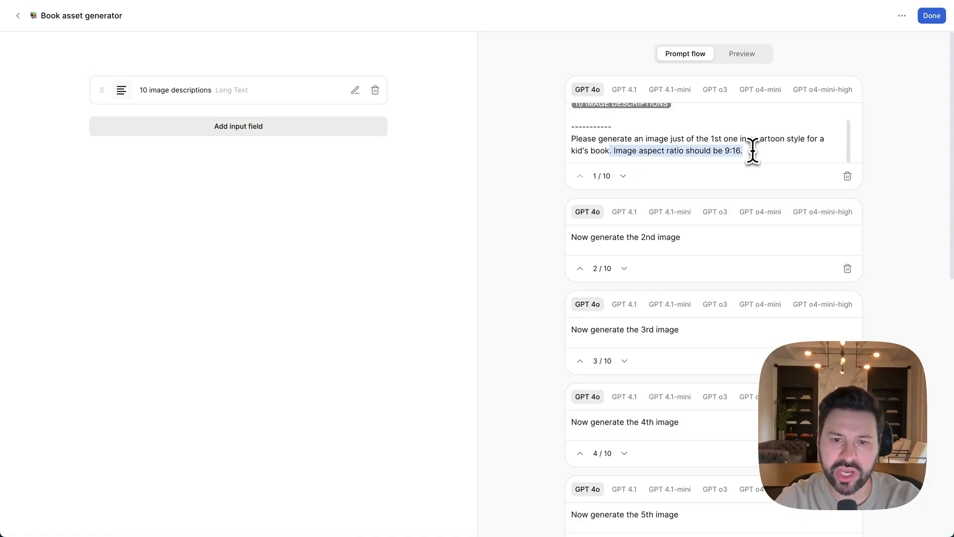
scroll(752, 150, "up", 2)
scroll(751, 150, "down", 2)
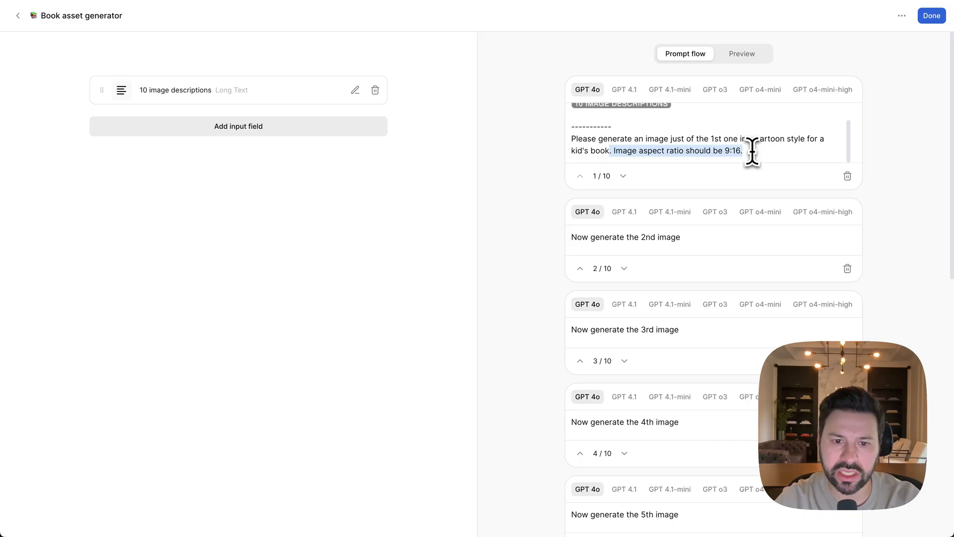
left_click_drag(698, 238, 548, 234)
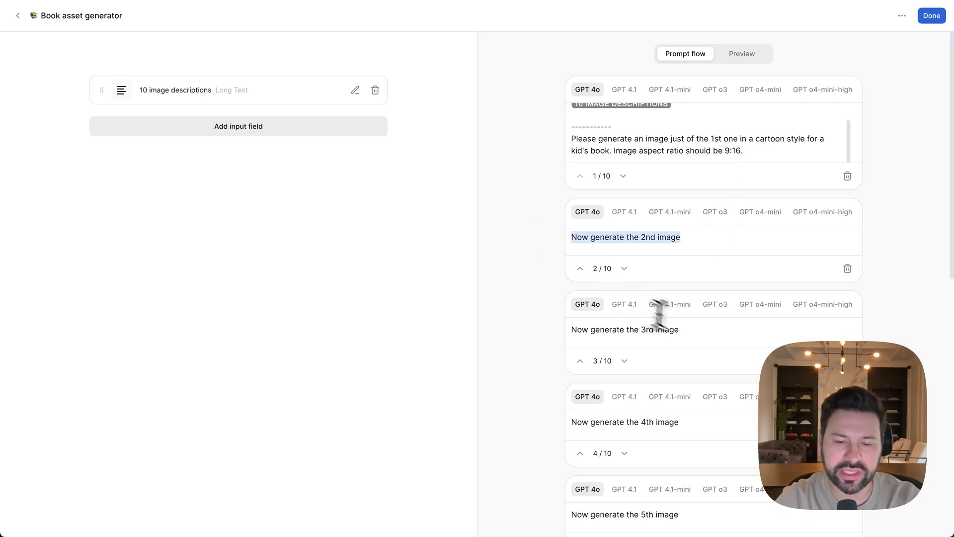
left_click_drag(691, 330, 577, 328)
scroll(635, 331, "down", 3)
left_click_drag(698, 341, 579, 335)
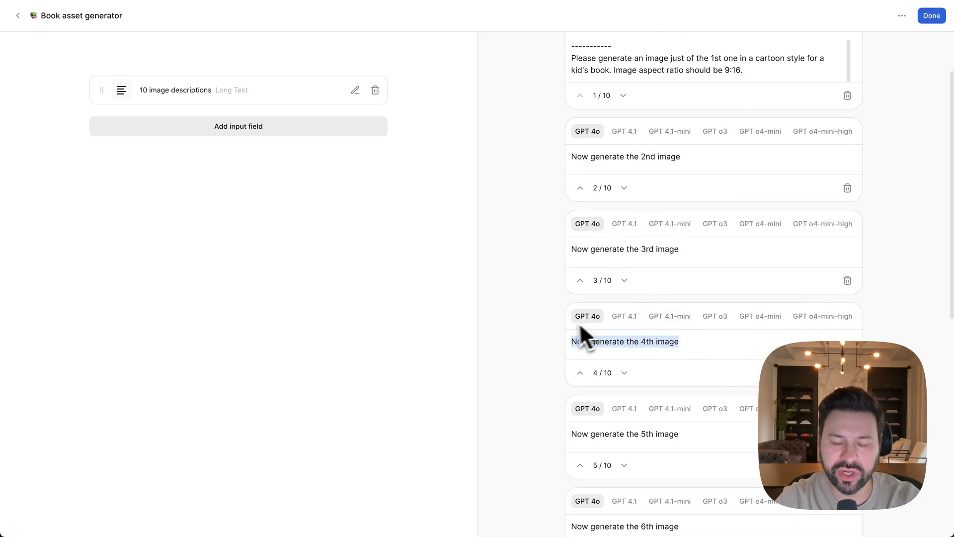
scroll(694, 312, "down", 3)
left_click_drag(694, 310, 491, 305)
scroll(558, 318, "down", 5)
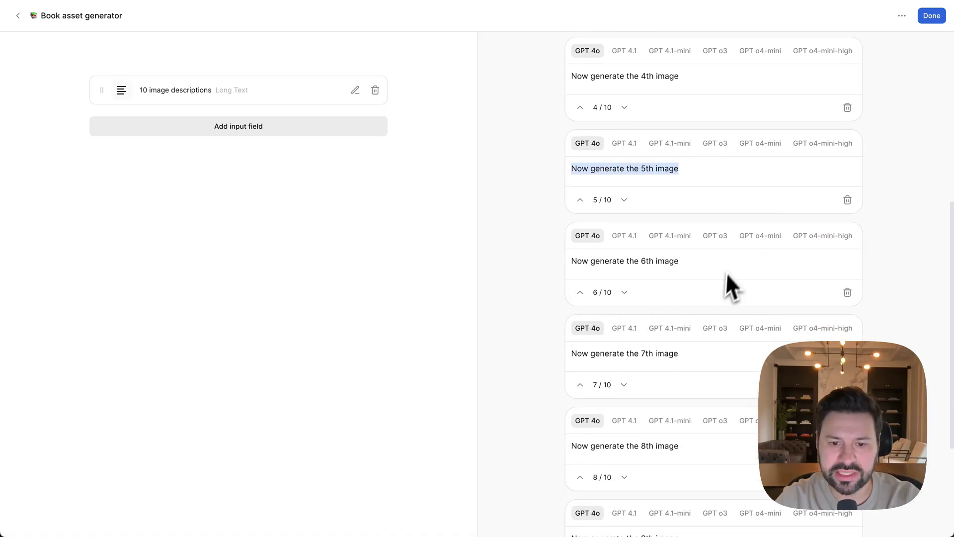
scroll(646, 378, "down", 3)
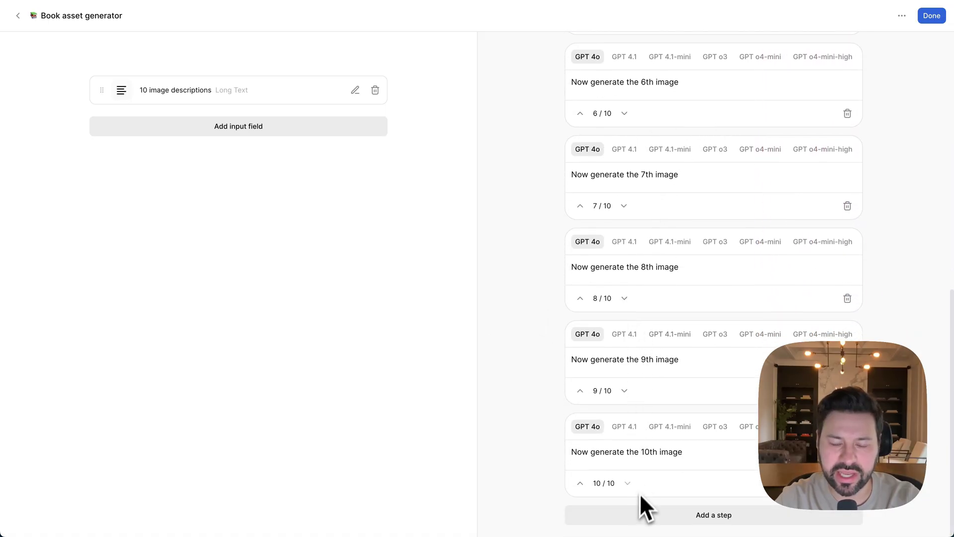
scroll(631, 448, "up", 15)
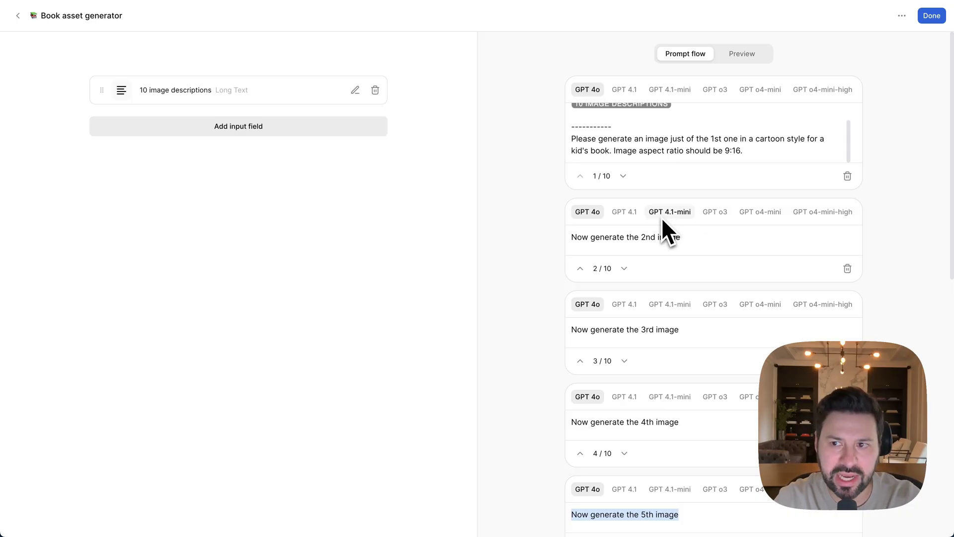
Leave the Book asset generator editor and bring up the Hooks and titles form at its title-words field
left_click(17, 15)
left_click(431, 151)
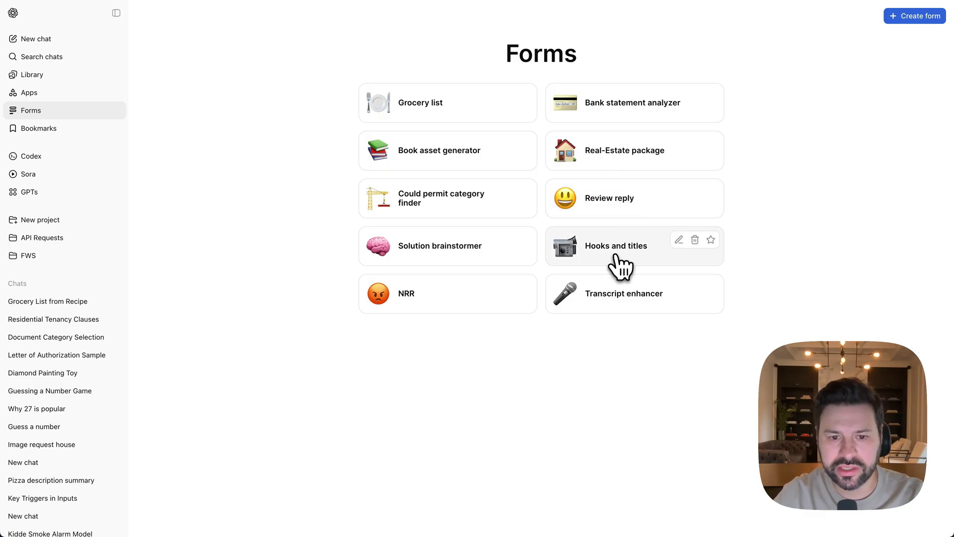
left_click(613, 265)
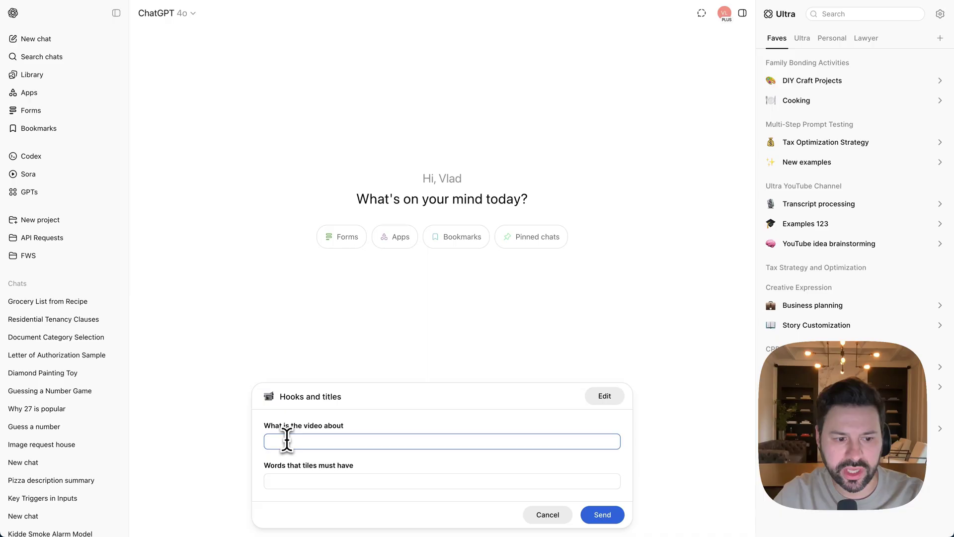
left_click(315, 481)
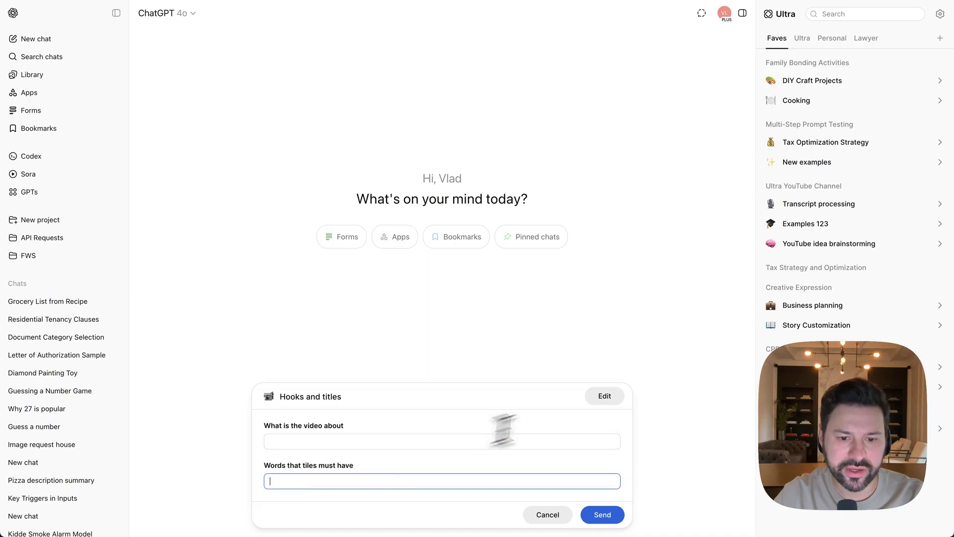
Edit the Hooks and titles form and read the first prompt step's raw hooks lines
left_click(602, 400)
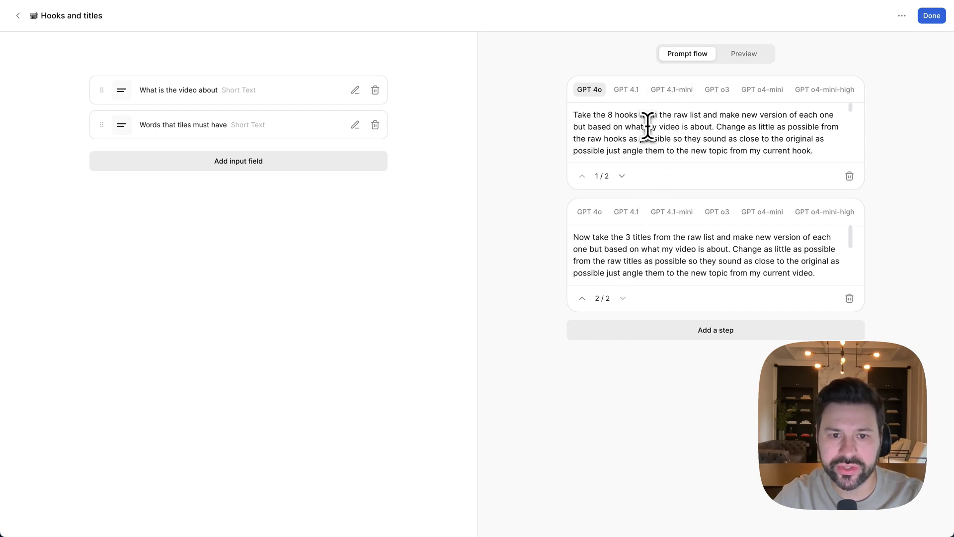
scroll(647, 126, "down", 5)
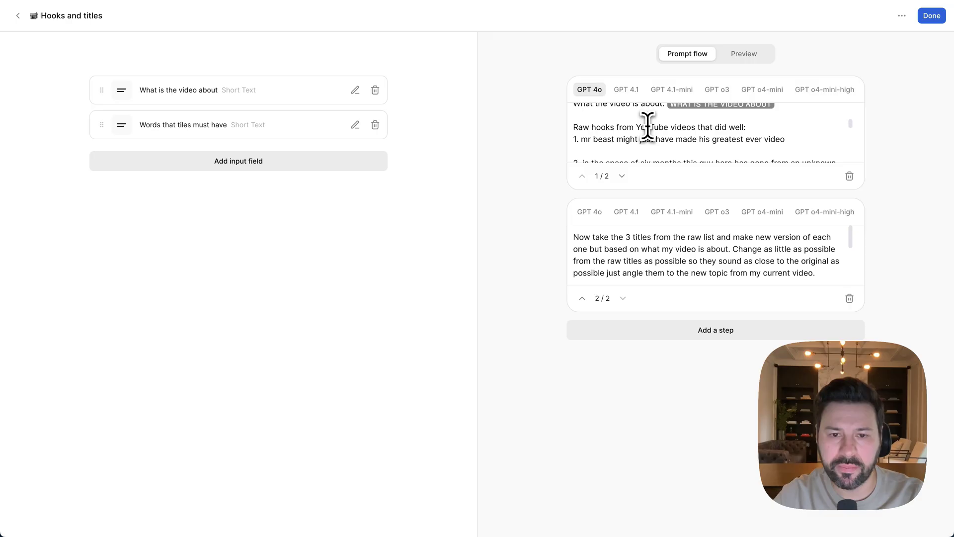
left_click_drag(595, 124, 678, 134)
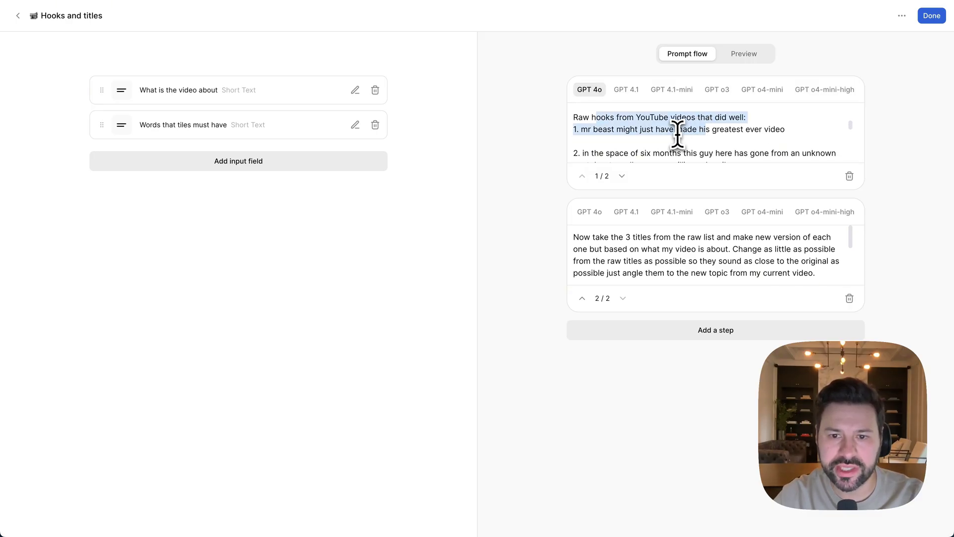
scroll(678, 135, "down", 4)
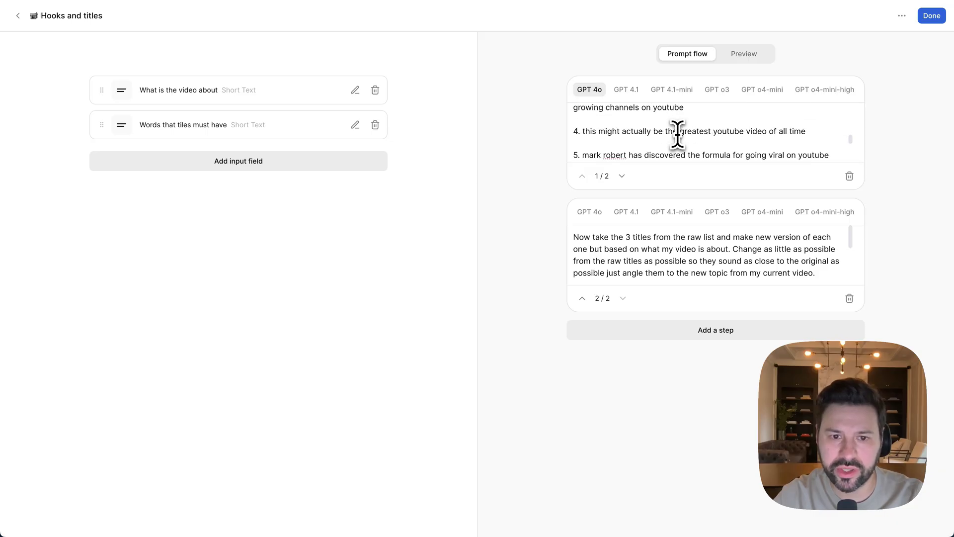
scroll(677, 135, "up", 4)
scroll(678, 134, "down", 6)
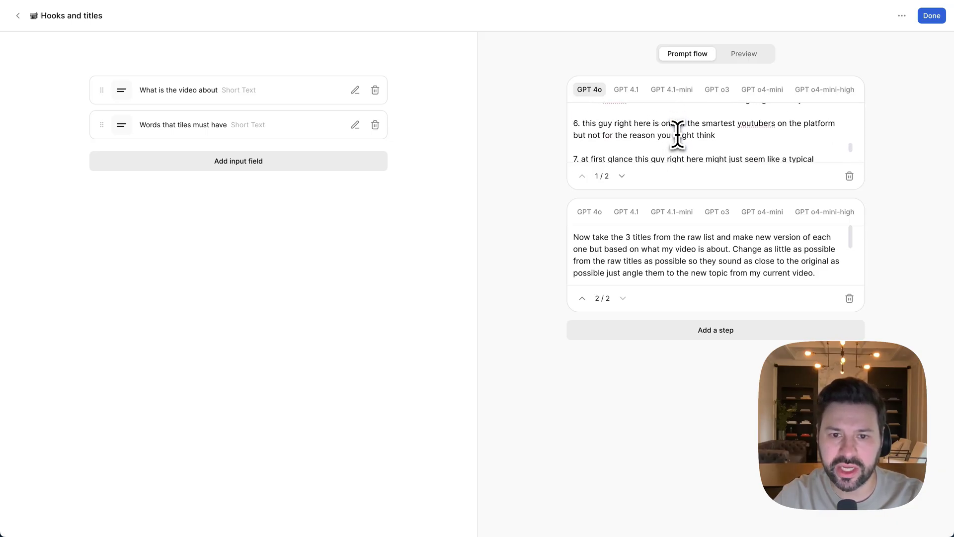
scroll(678, 134, "down", 2)
scroll(677, 134, "up", 3)
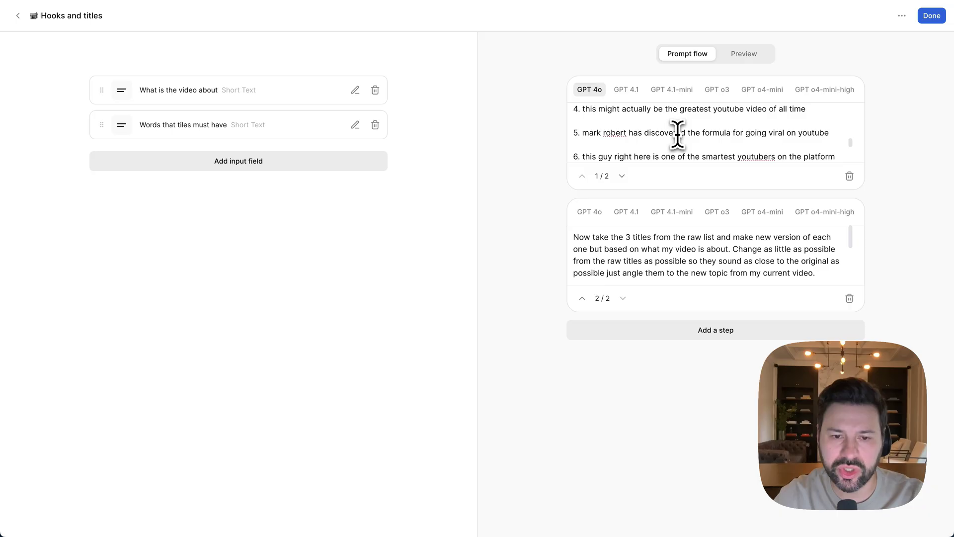
scroll(677, 135, "up", 4)
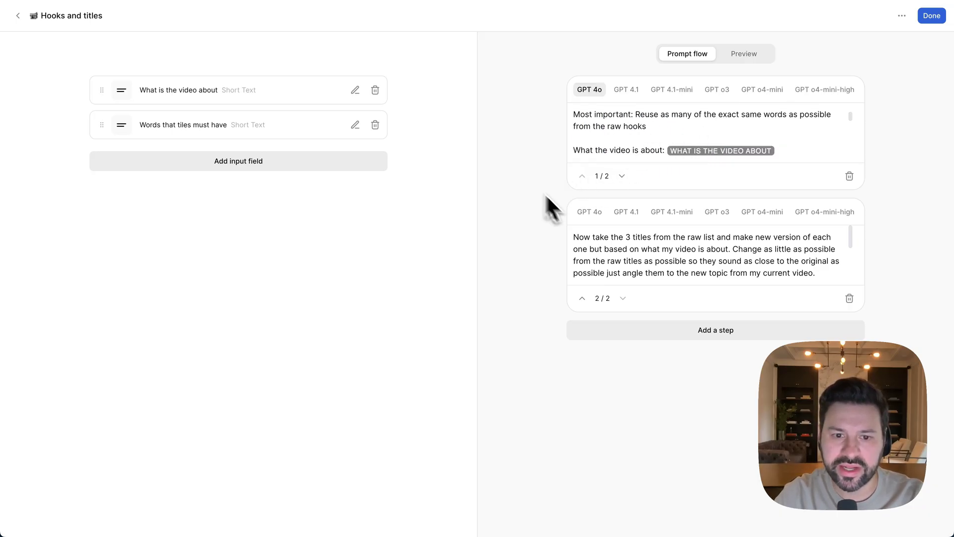
Read through the second prompt step's text in the Hooks and titles editor
left_click_drag(604, 237, 620, 244)
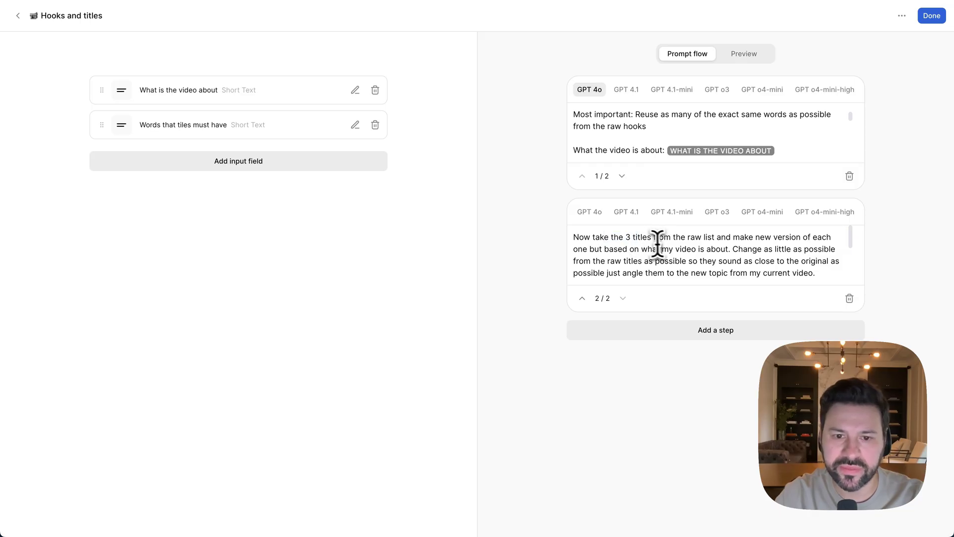
scroll(645, 242, "down", 5)
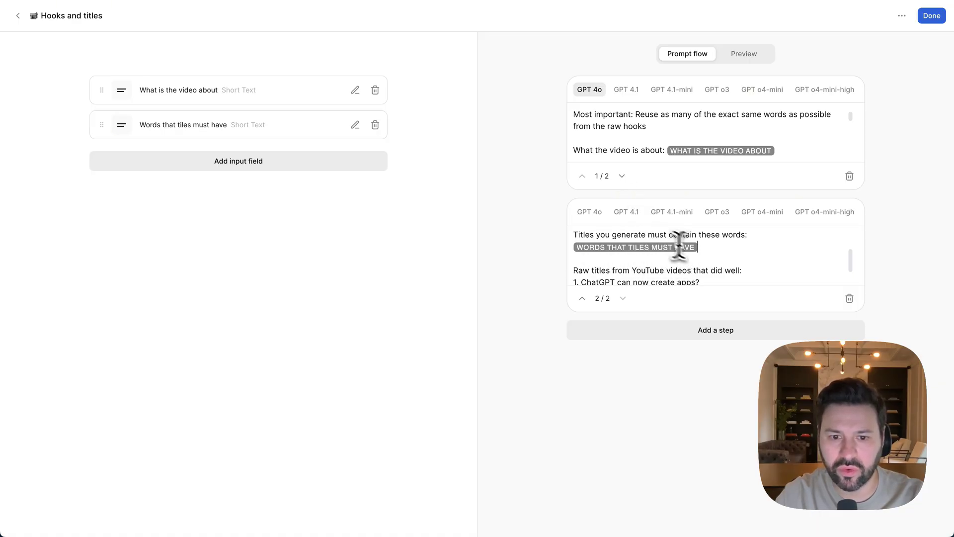
scroll(688, 249, "down", 1)
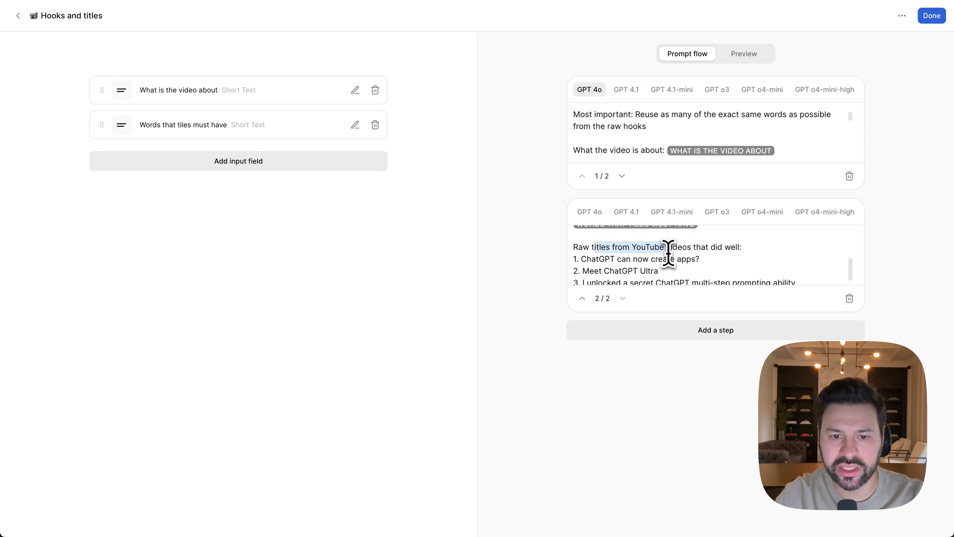
scroll(669, 254, "down", 1)
scroll(671, 256, "up", 4)
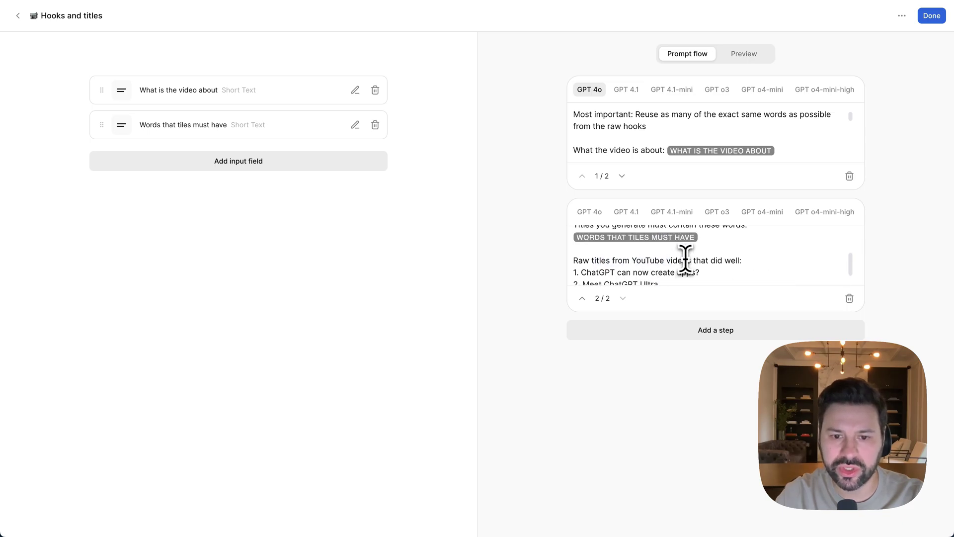
scroll(675, 258, "down", 2)
scroll(675, 259, "down", 2)
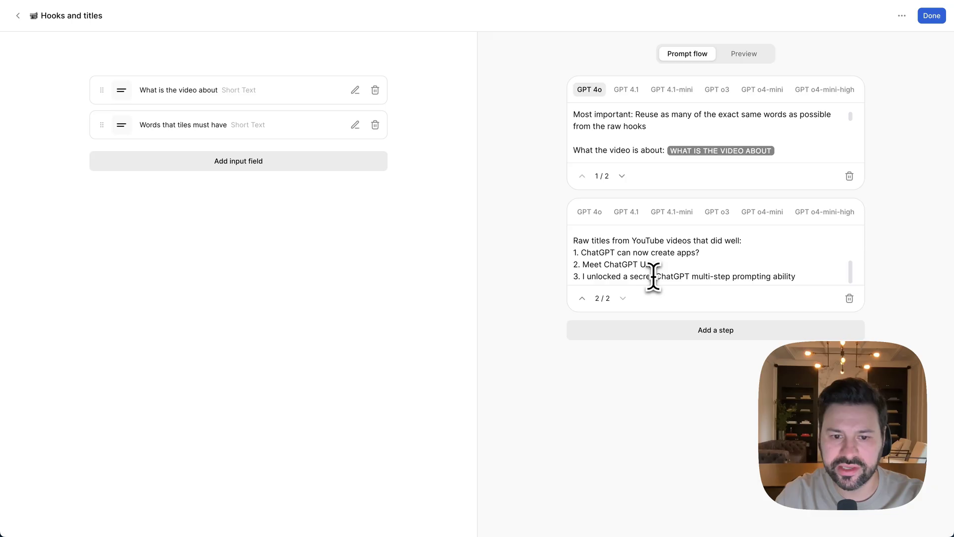
scroll(667, 273, "up", 3)
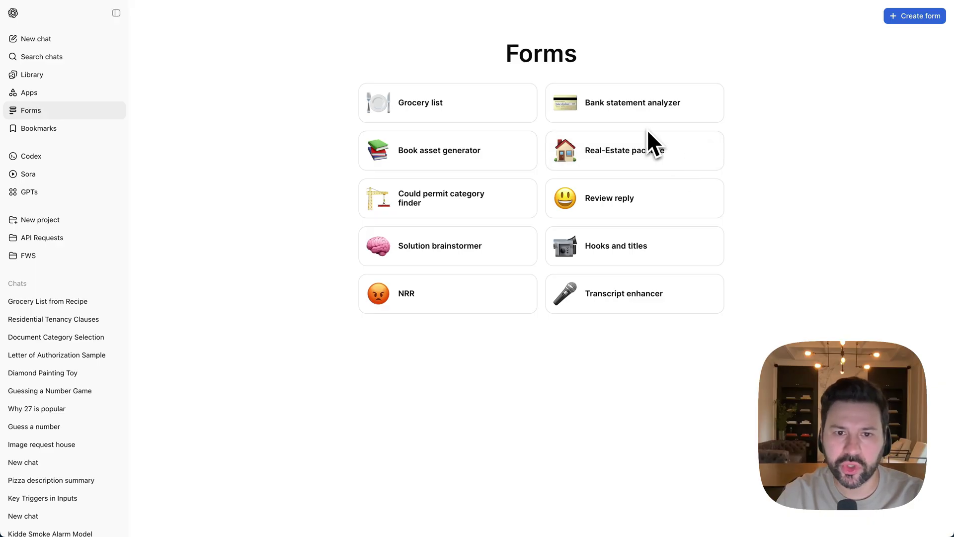
Bring up the Bank statement analyzer form, scan its twelve Month file fields, then enter its editor
left_click(631, 105)
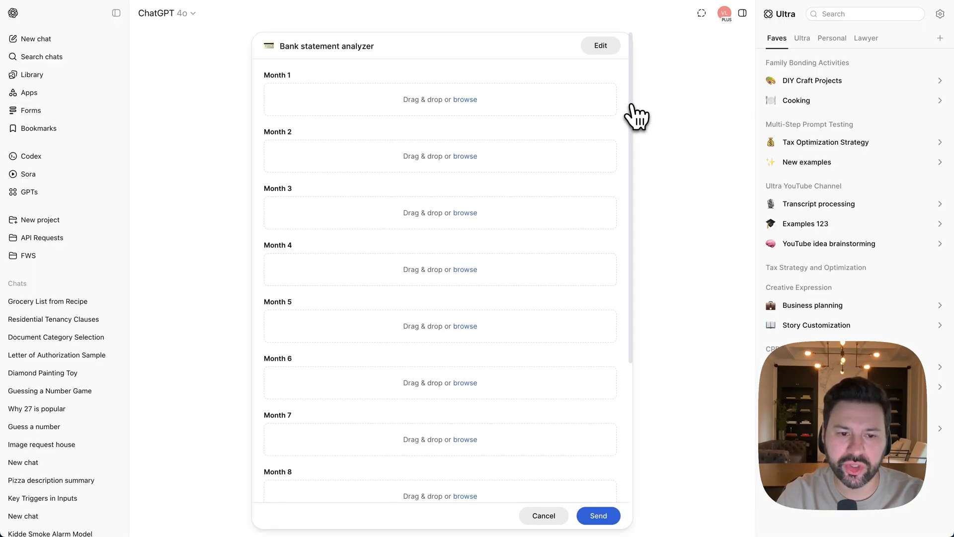
scroll(488, 159, "down", 5)
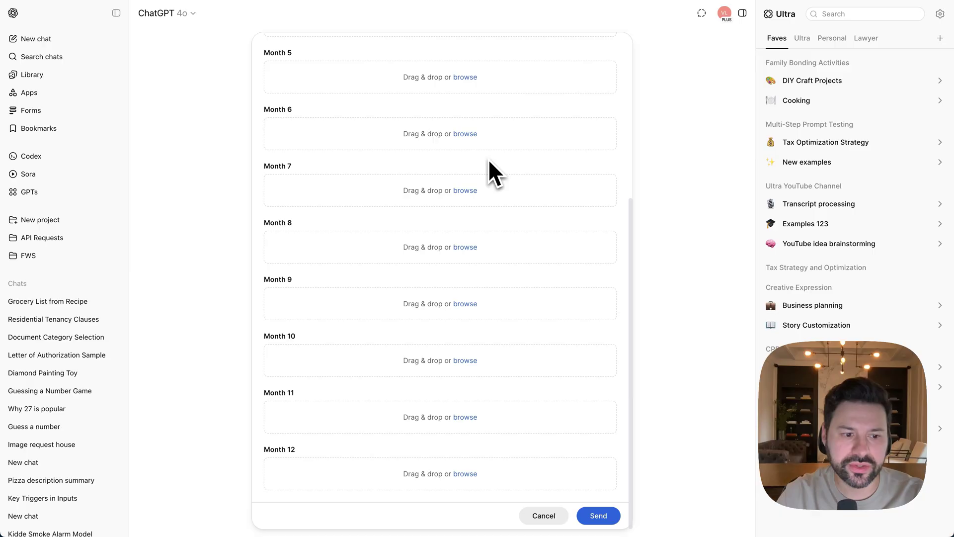
scroll(488, 160, "up", 5)
scroll(485, 94, "down", 5)
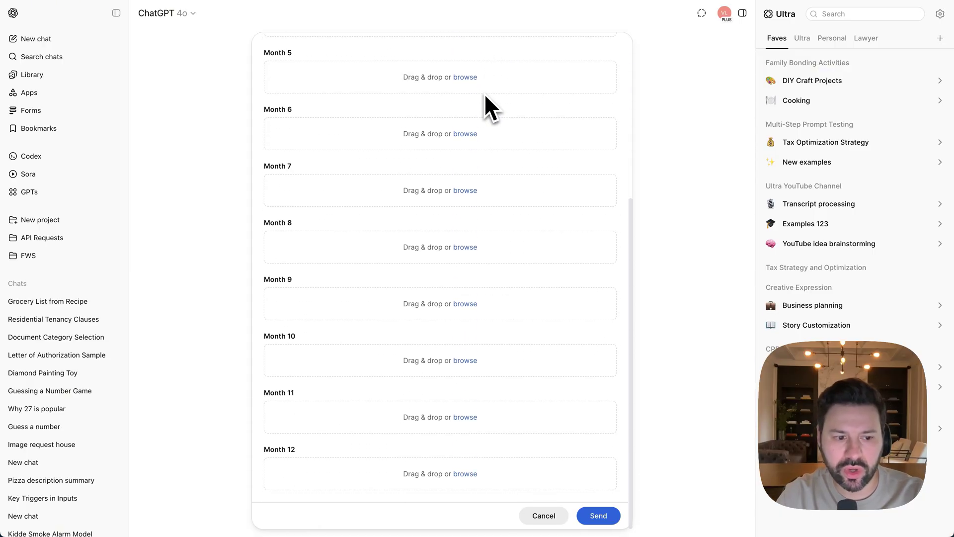
scroll(484, 93, "up", 5)
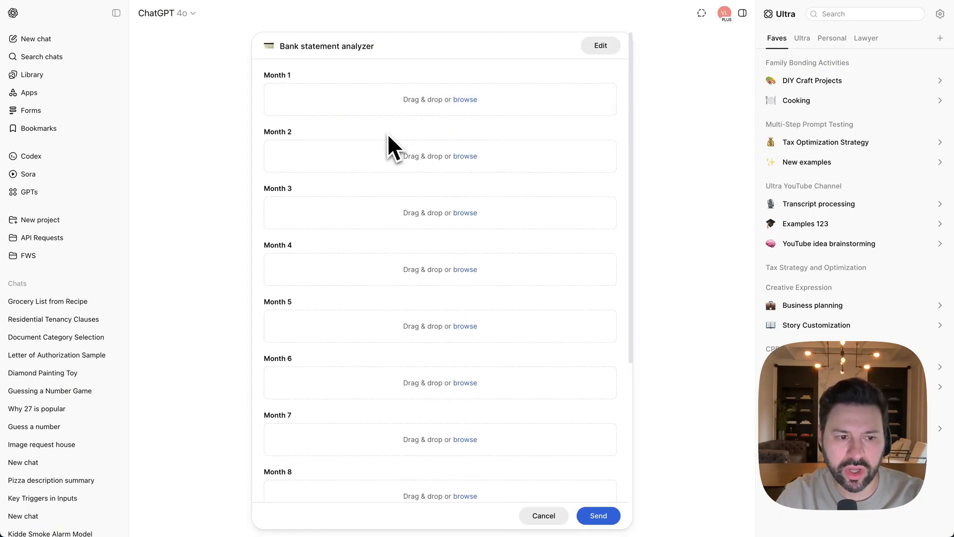
scroll(388, 136, "down", 5)
scroll(388, 136, "up", 5)
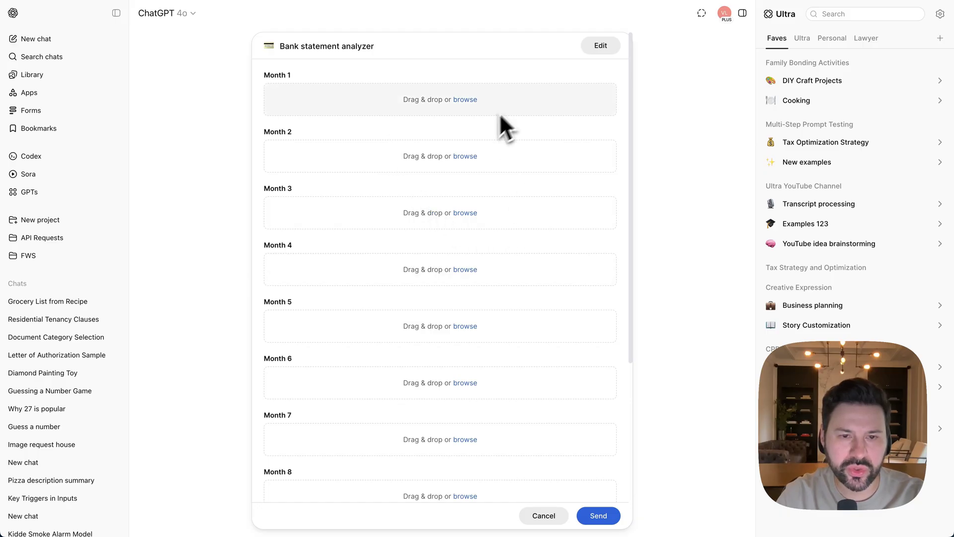
left_click(602, 45)
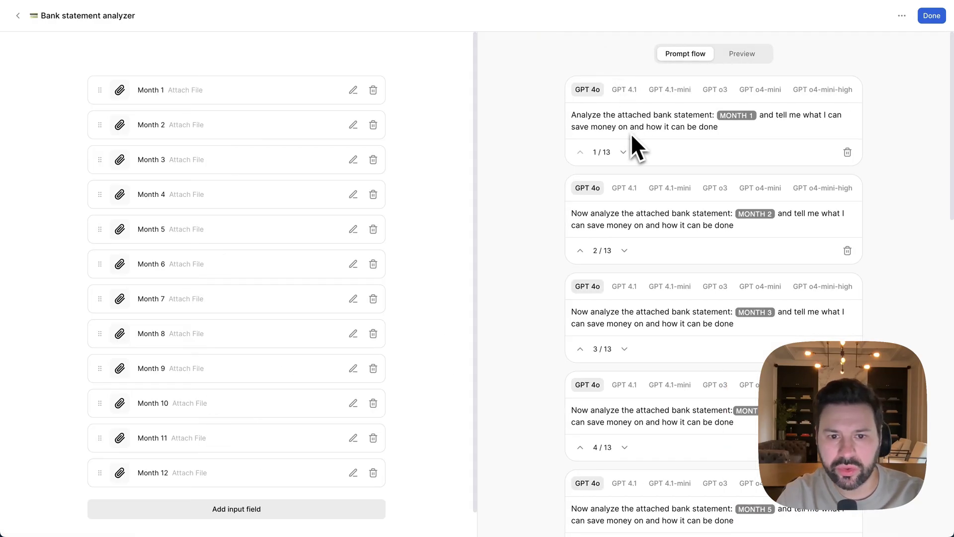
Scroll through the Bank statement analyzer's 13 GPT 4o prompt steps and back to the top
scroll(629, 136, "down", 15)
scroll(627, 137, "up", 15)
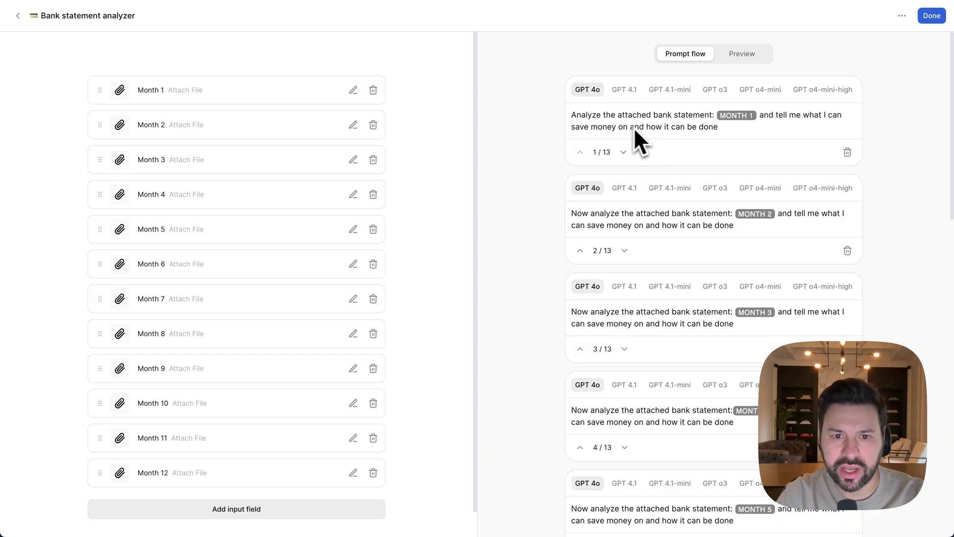
scroll(652, 127, "down", 4)
scroll(652, 127, "up", 4)
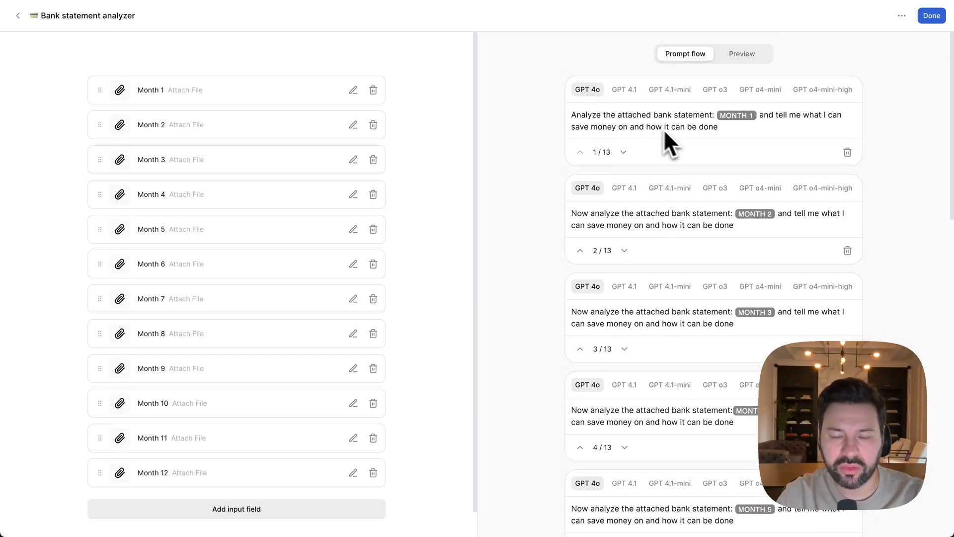
scroll(710, 236, "down", 2)
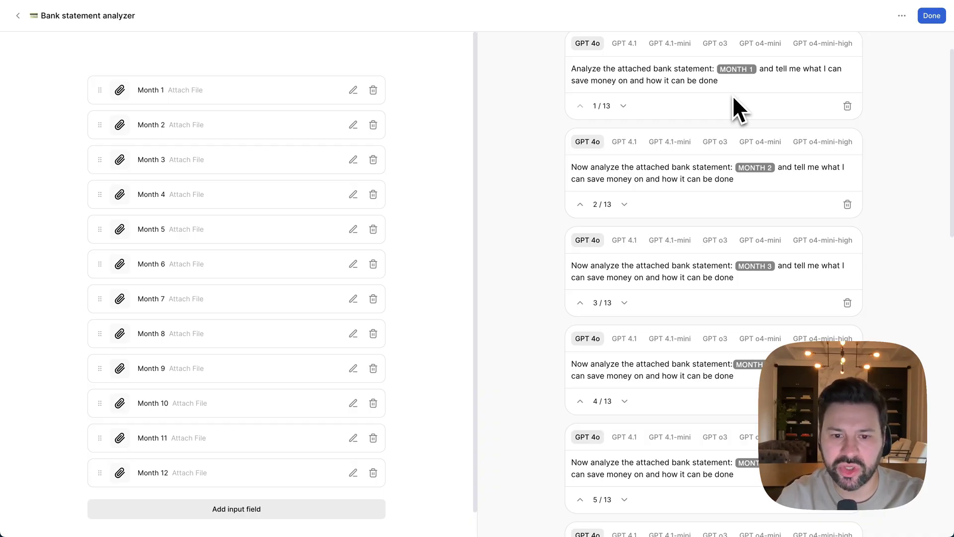
scroll(621, 117, "up", 2)
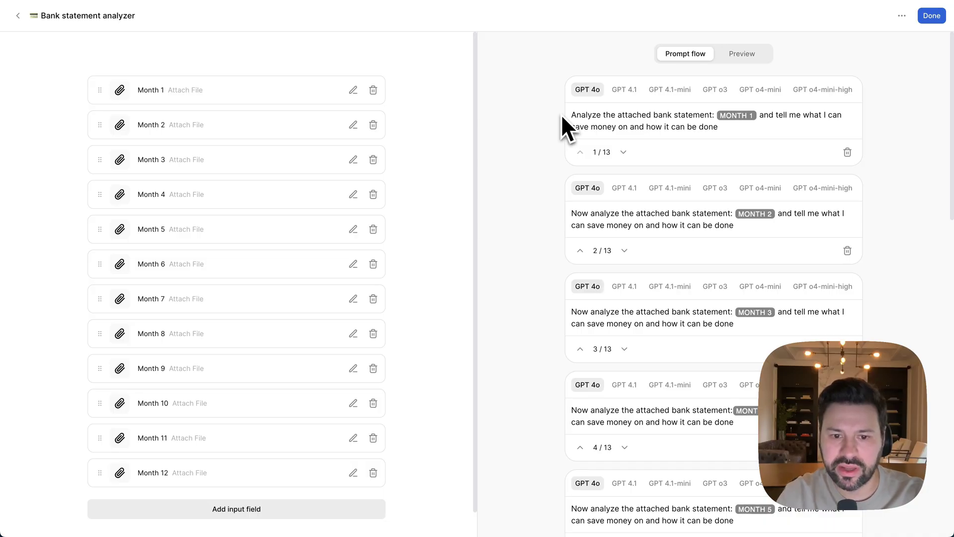
scroll(548, 130, "down", 8)
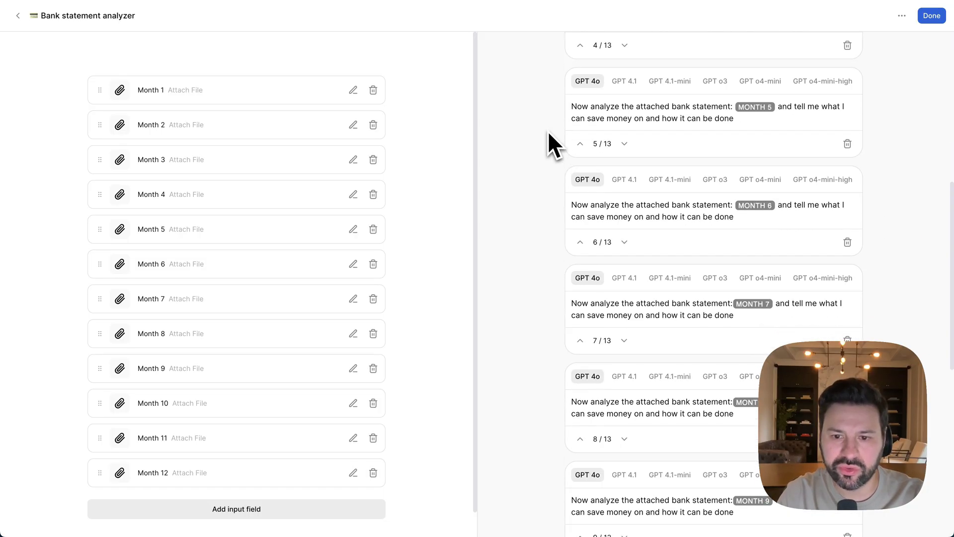
scroll(548, 133, "up", 8)
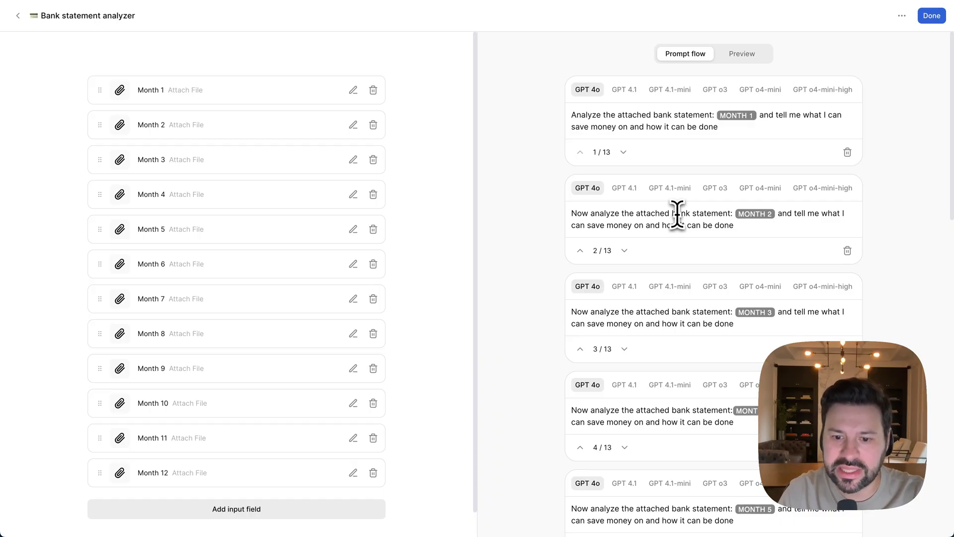
scroll(696, 233, "down", 15)
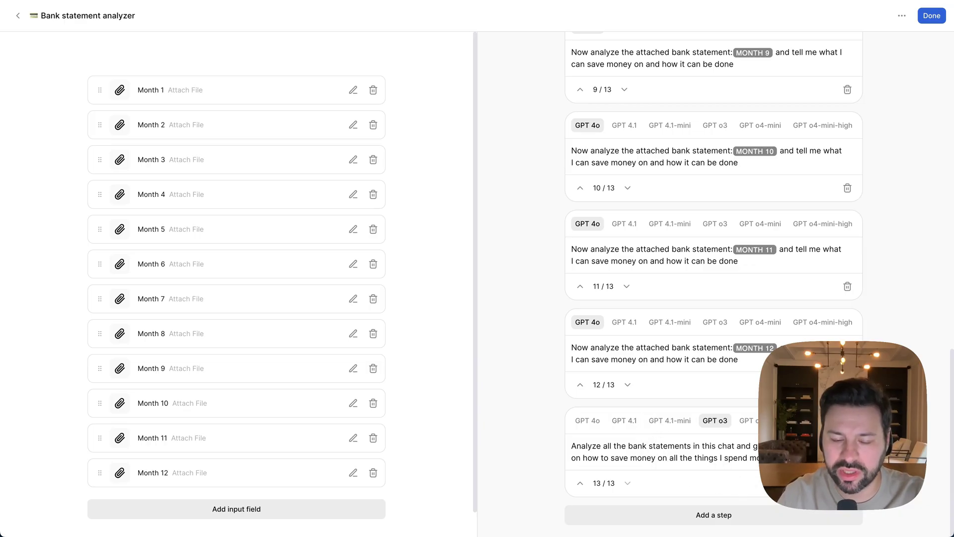
scroll(681, 298, "up", 15)
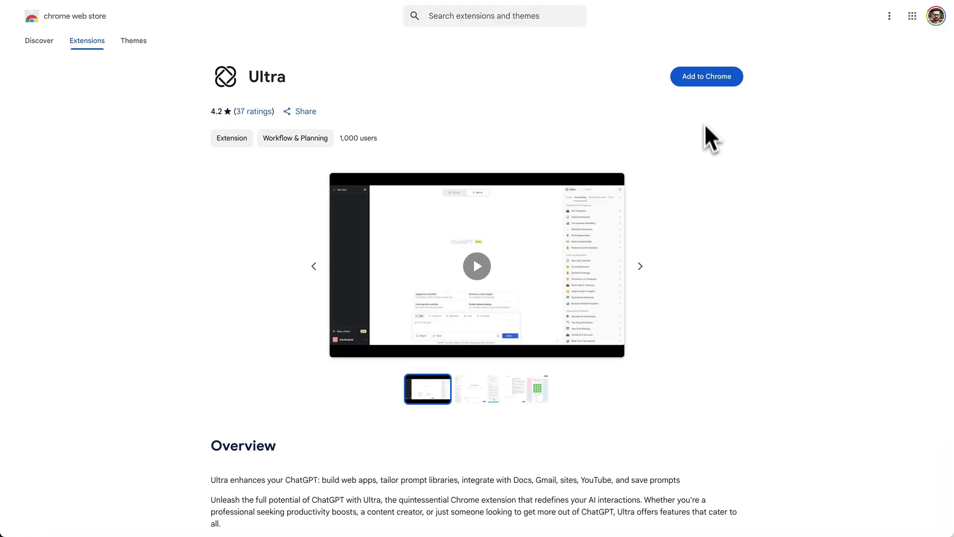
Add the Ultra extension to Chrome and accept the permission prompt
left_click(703, 85)
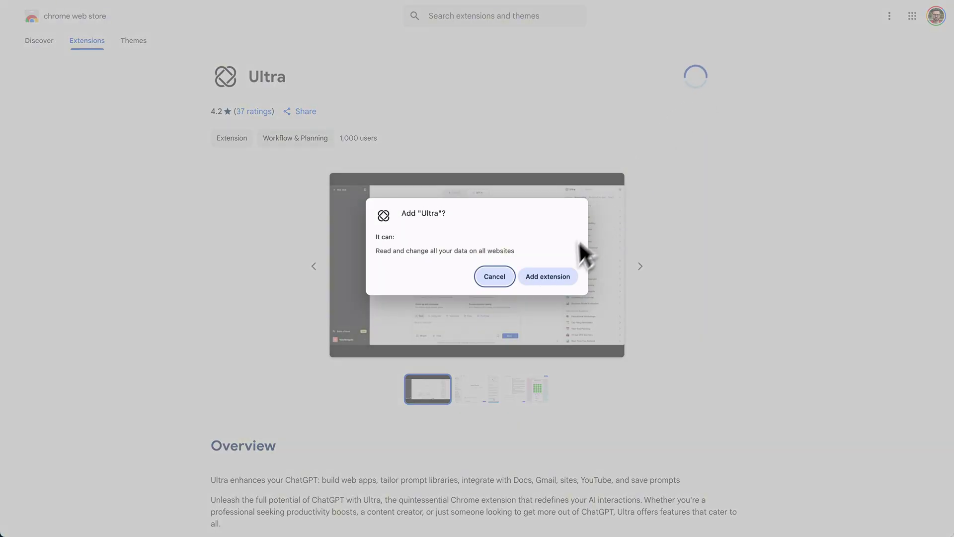
left_click(550, 276)
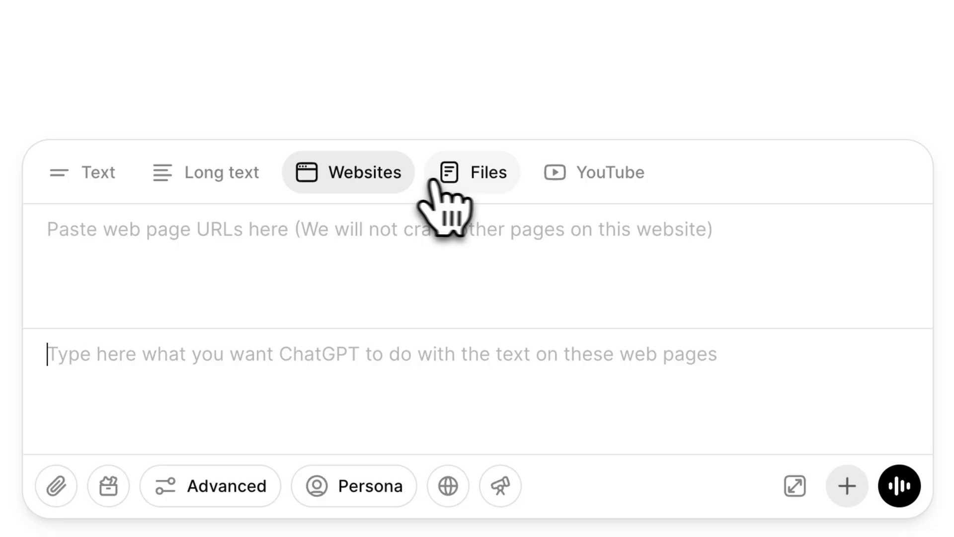
Try the Ultra composer's Files and YouTube modes, then type 'Hello how are yo' into the word counting app
left_click(464, 175)
left_click(573, 175)
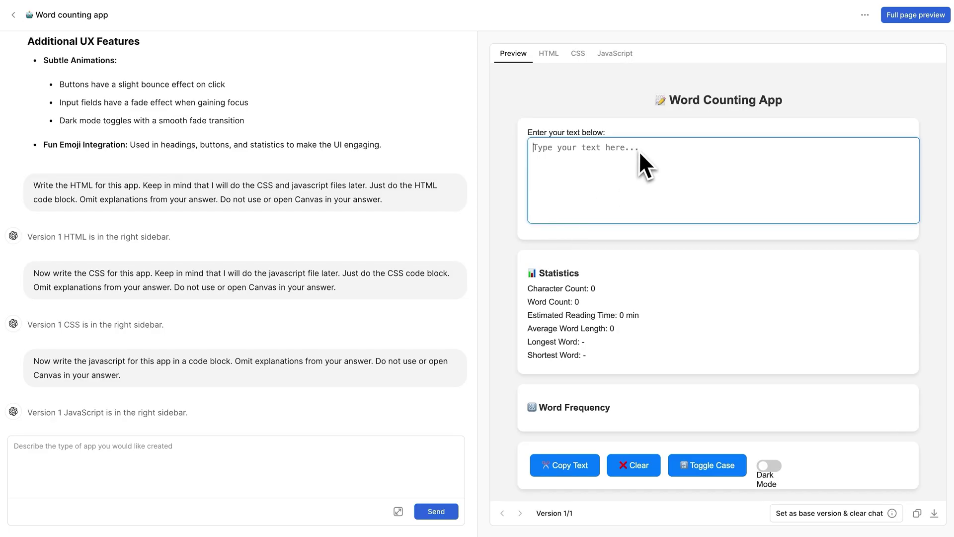
type("Hello how are yo")
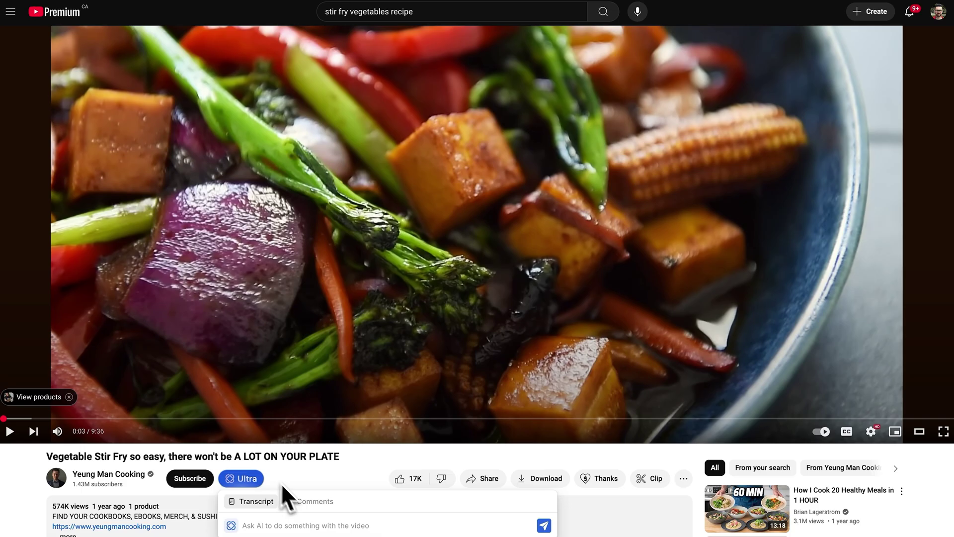
Ask Ultra to 'Create an organized recipe for me' from the stir fry video, then select a Solar panel passage
scroll(281, 484, "down", 3)
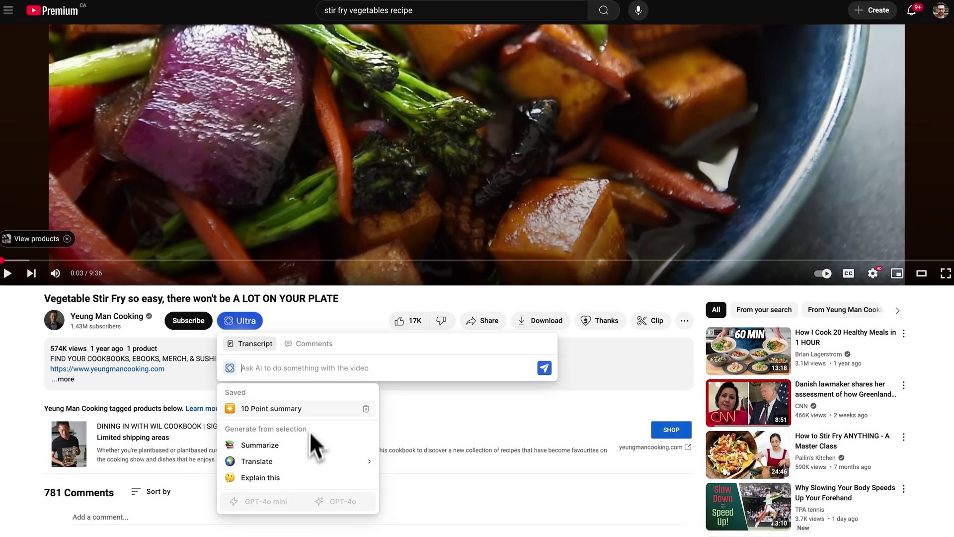
scroll(309, 431, "down", 1)
type("Create an organized recipe for me")
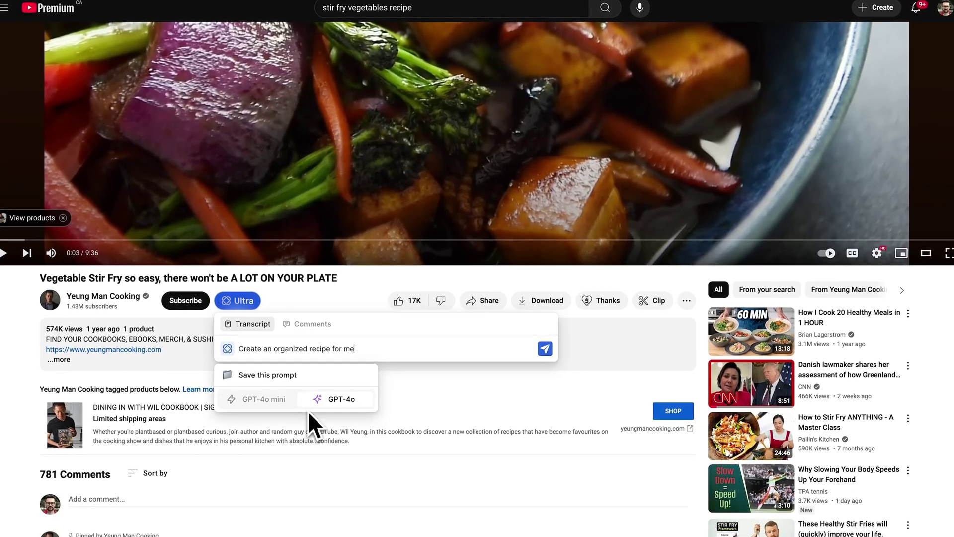
key("Return")
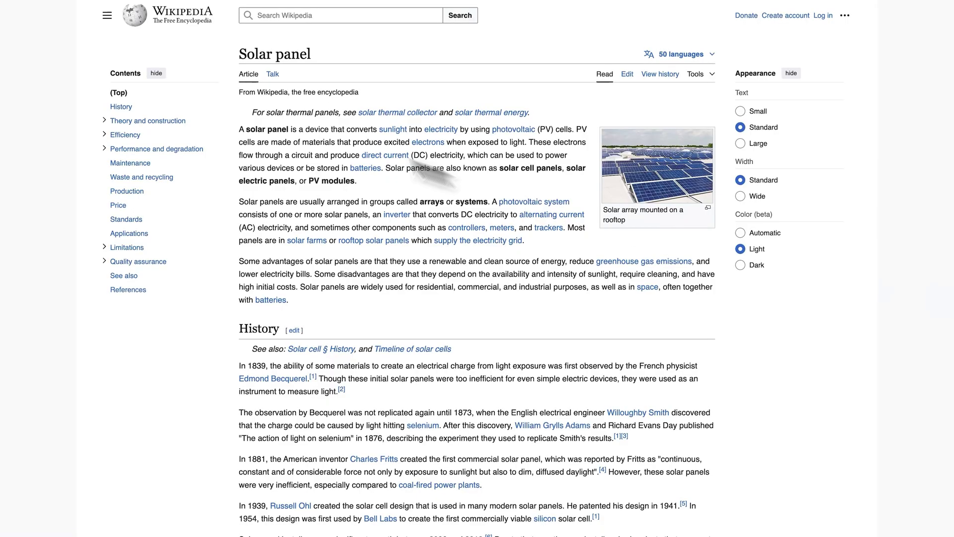
left_click_drag(238, 53, 542, 372)
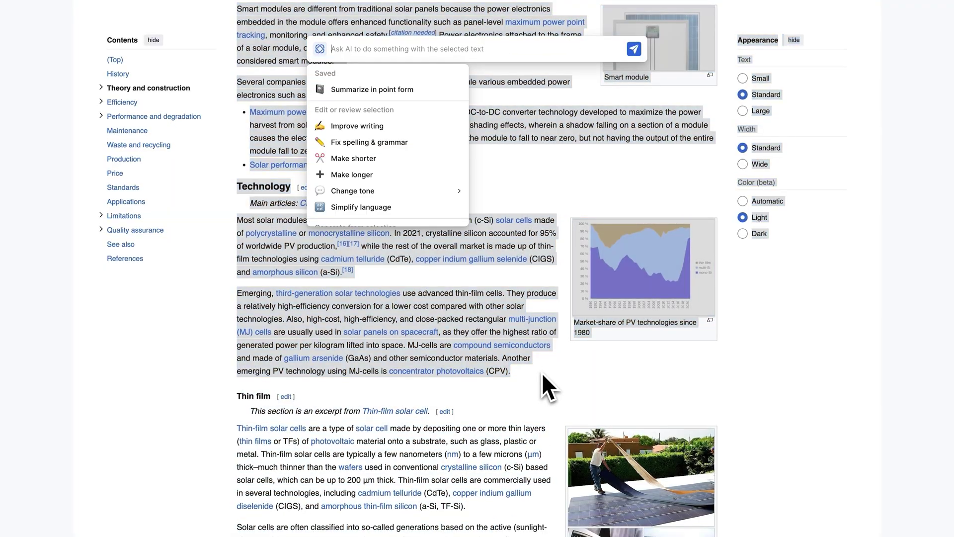
Ask Ultra to 'Give me a point form summary' of the selected solar panel text
type("Give me a point form summary")
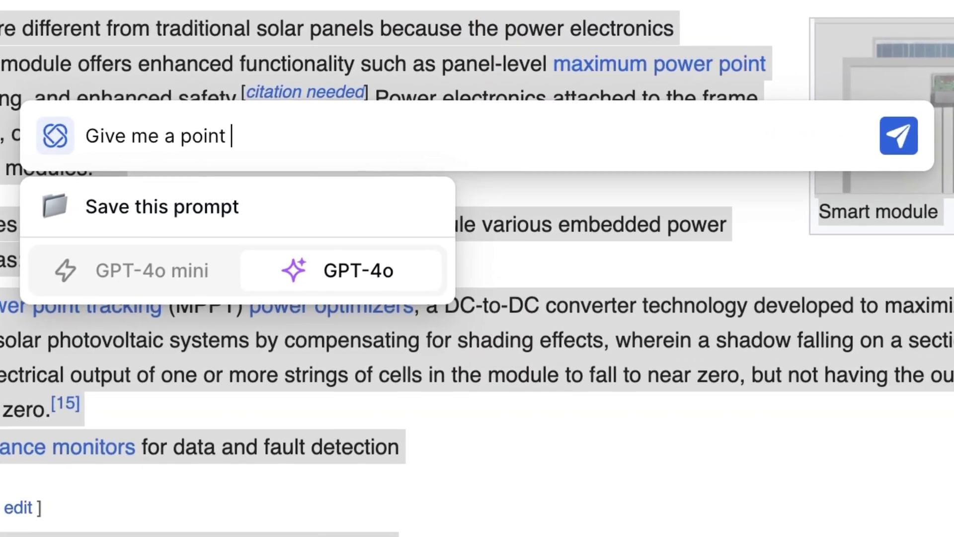
key("Return")
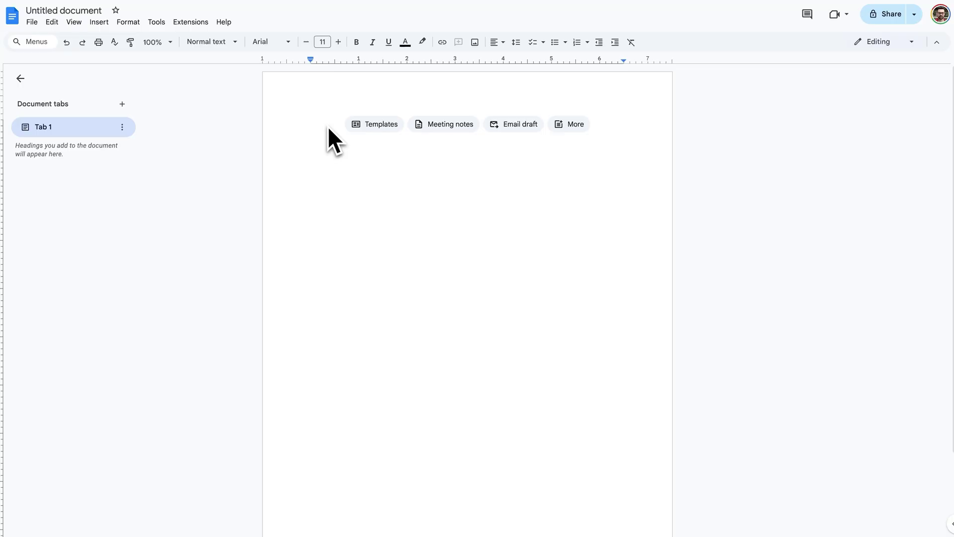
Have Ultra write an essay on why solar panels are a good energy source and insert it into the document
key("ctrl+j")
type("Write me an essay on why sol")
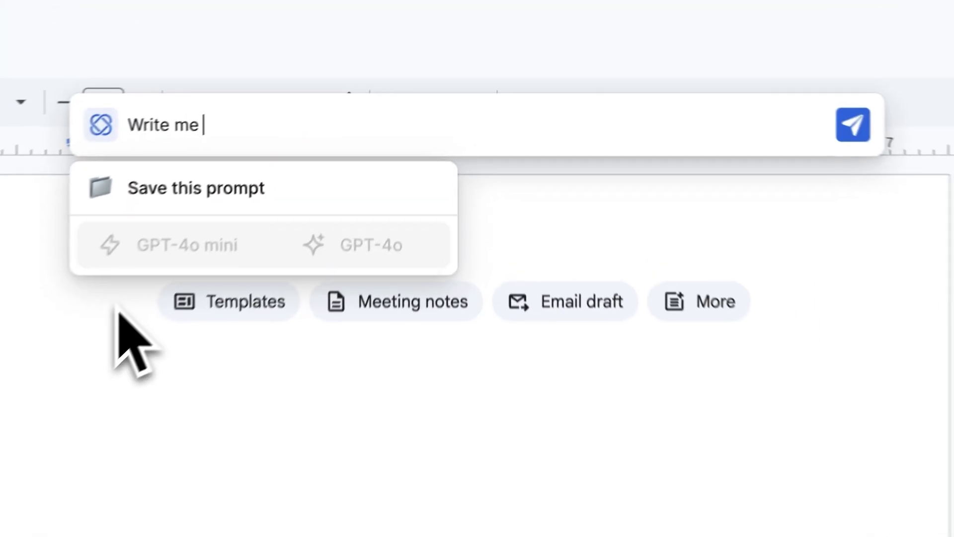
type("ar panels are a good ")
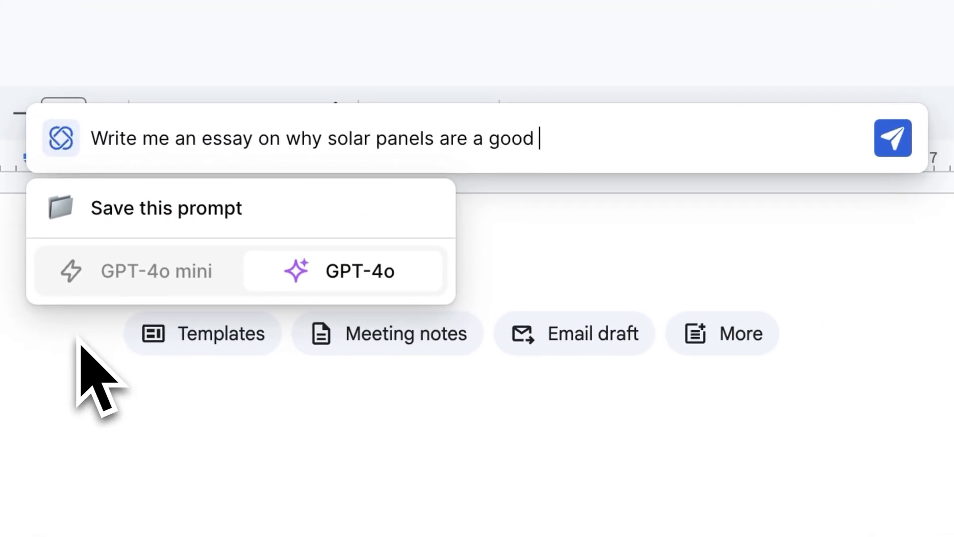
type("energy source")
key("Return")
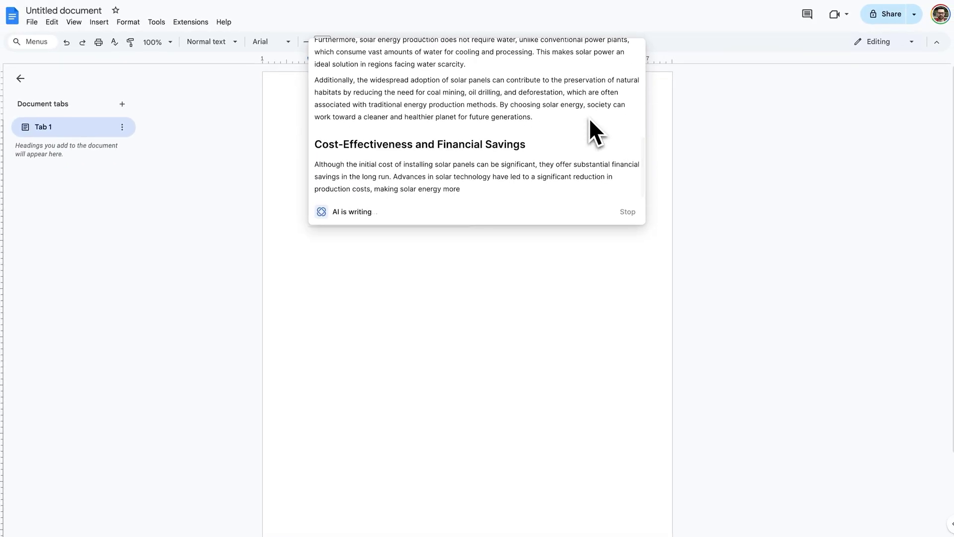
left_click(410, 236)
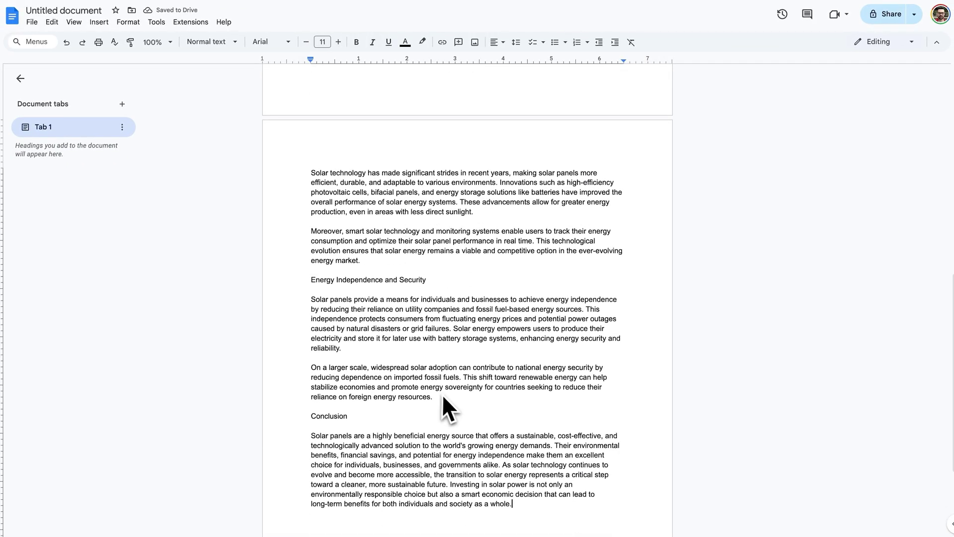
left_click_drag(424, 387, 430, 398)
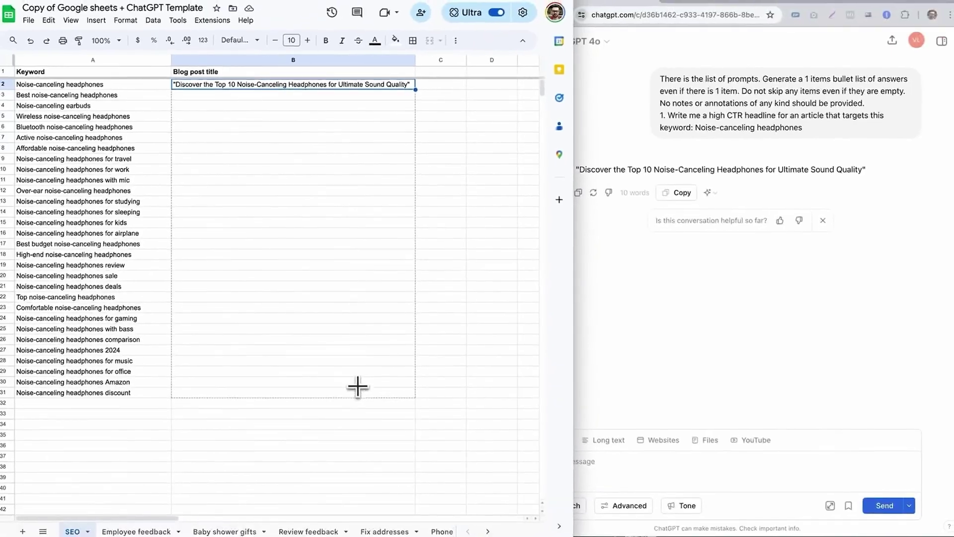
key("ctrl+Return")
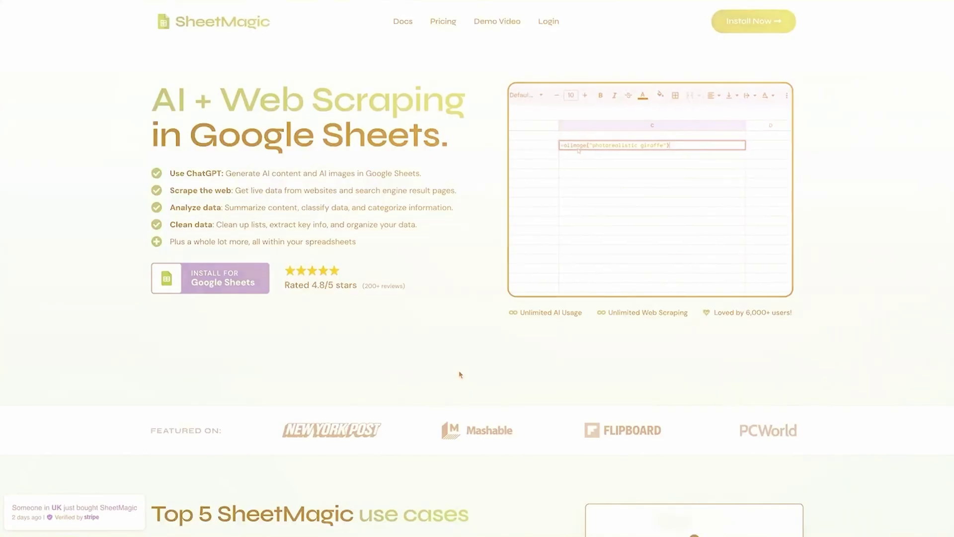
Browse the SheetMagic landing page, then go to its Pricing page
scroll(460, 374, "down", 10)
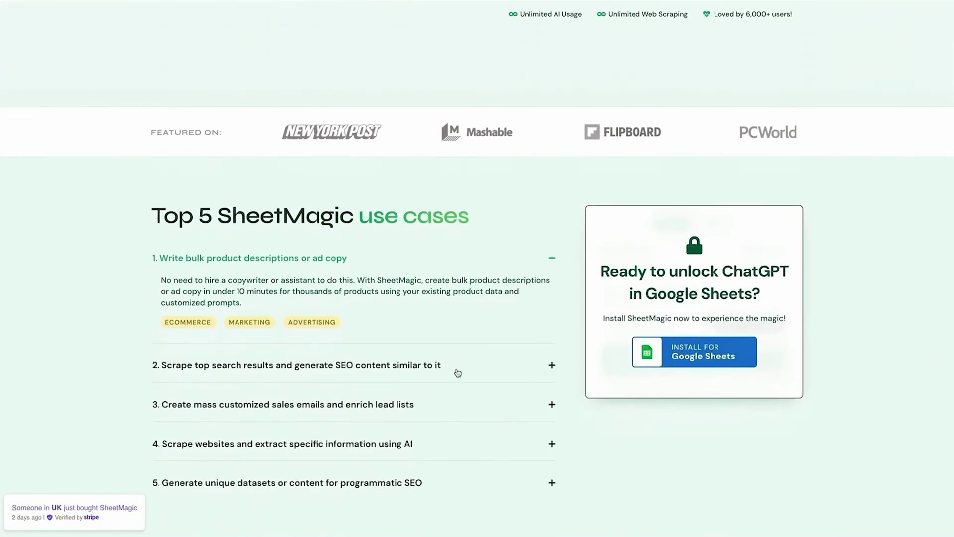
scroll(458, 373, "up", 10)
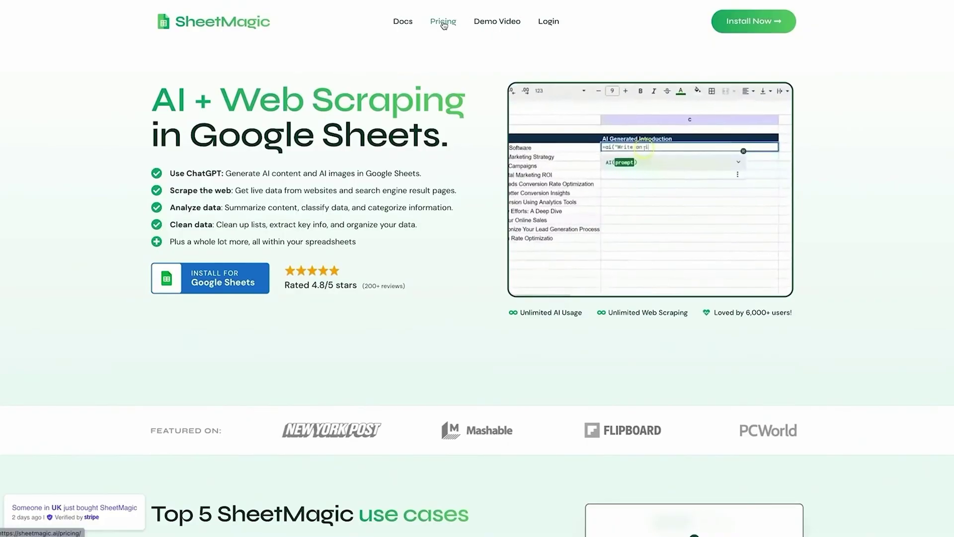
left_click(443, 23)
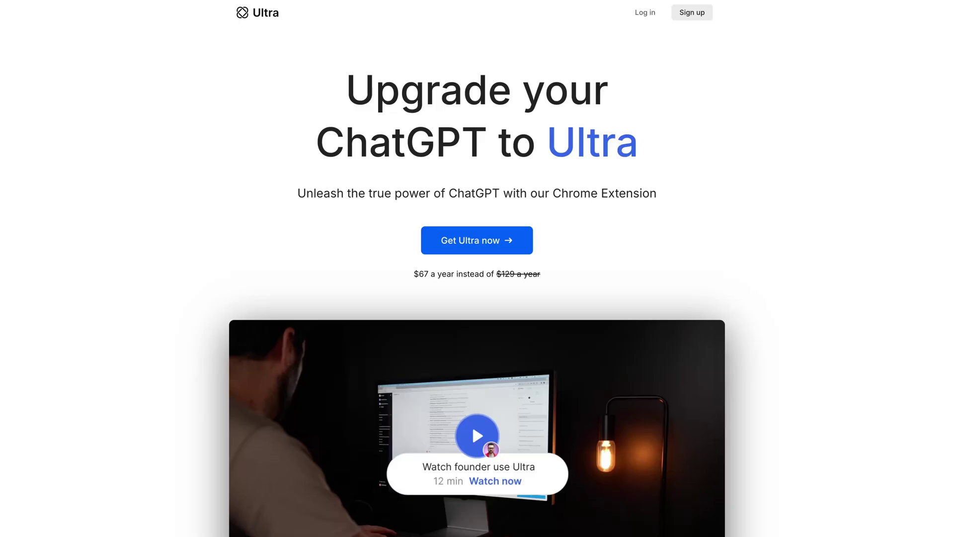
Scroll the getultra.ai page past the feature sections down to the FAQ
scroll(477, 269, "down", 9)
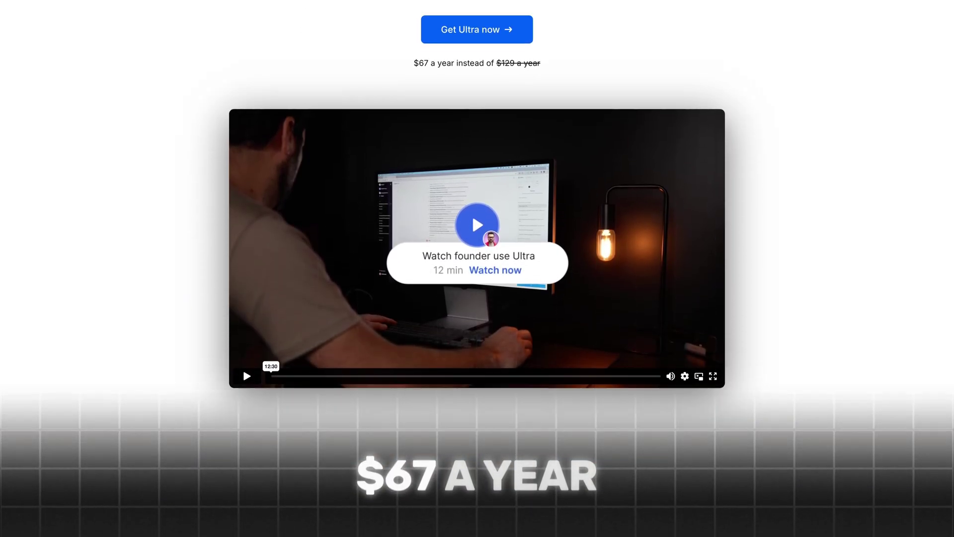
scroll(477, 268, "down", 16)
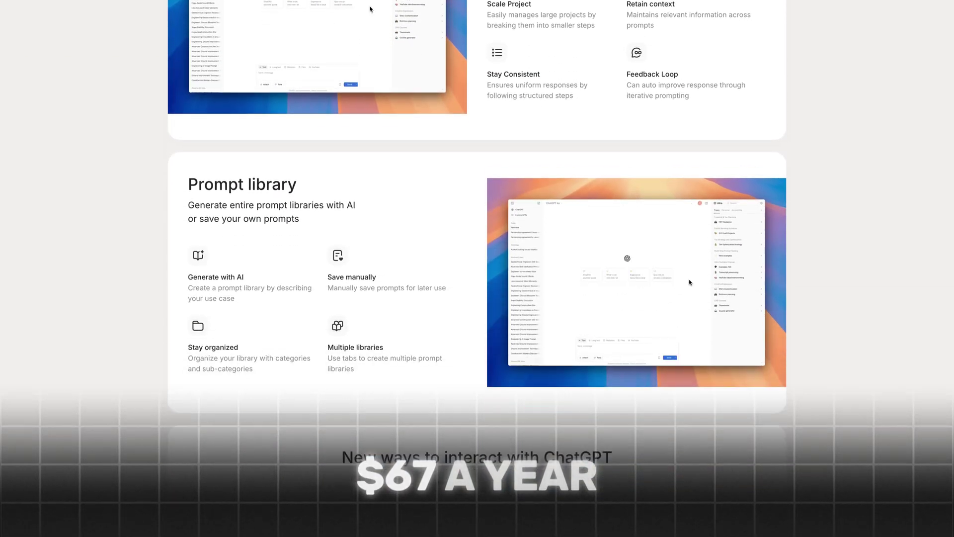
scroll(477, 269, "down", 19)
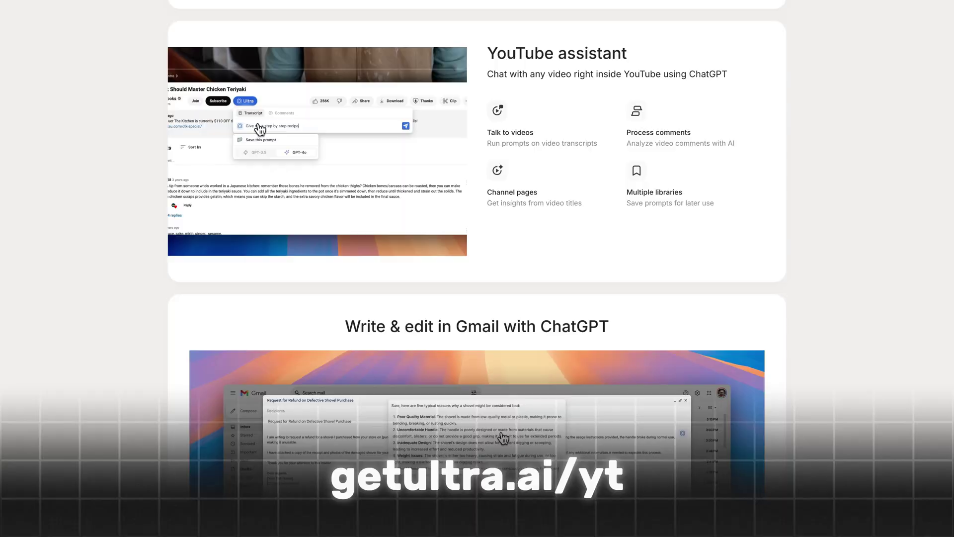
scroll(476, 268, "down", 13)
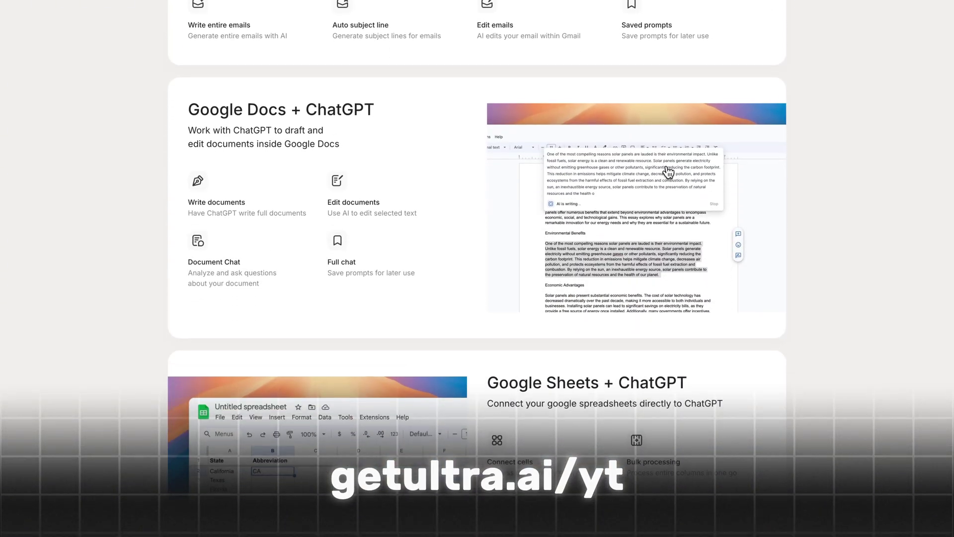
scroll(477, 268, "down", 7)
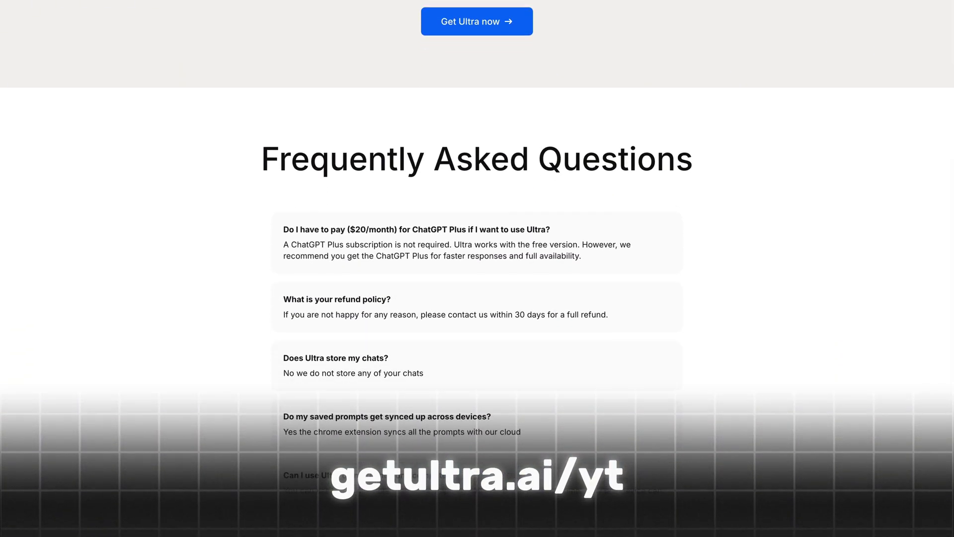